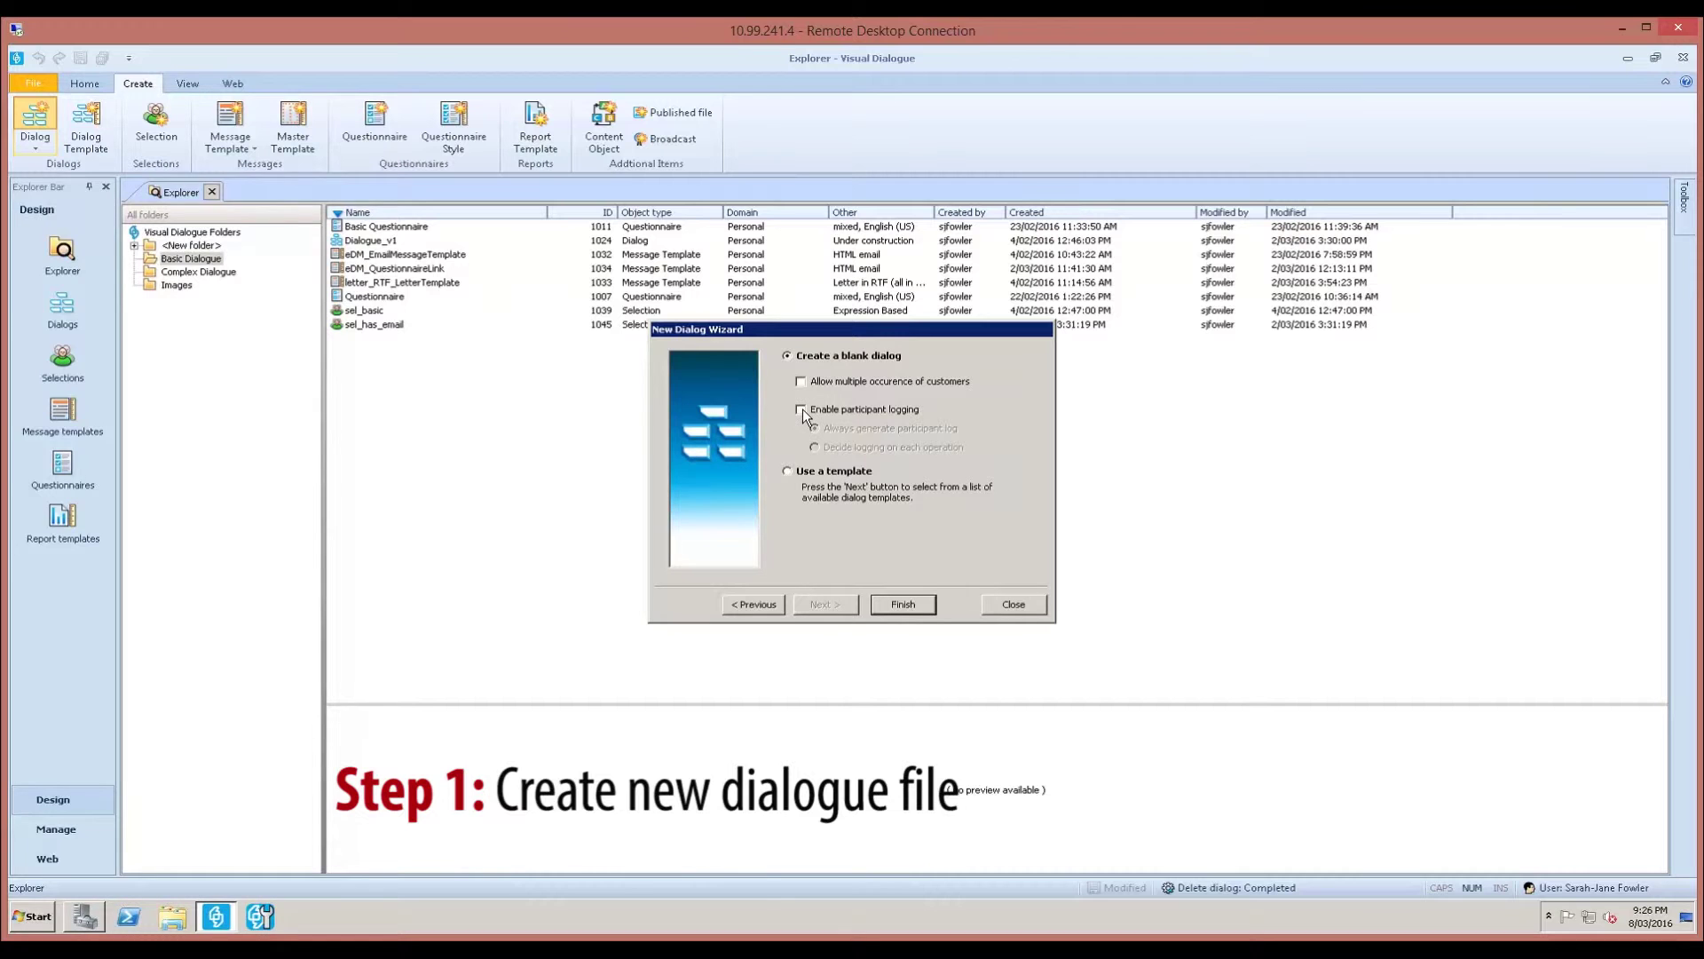
Step: Create the blank dialog with participant logging enabled and always generating the participant log
{"action": "left_click", "coordinate": [802, 410]}
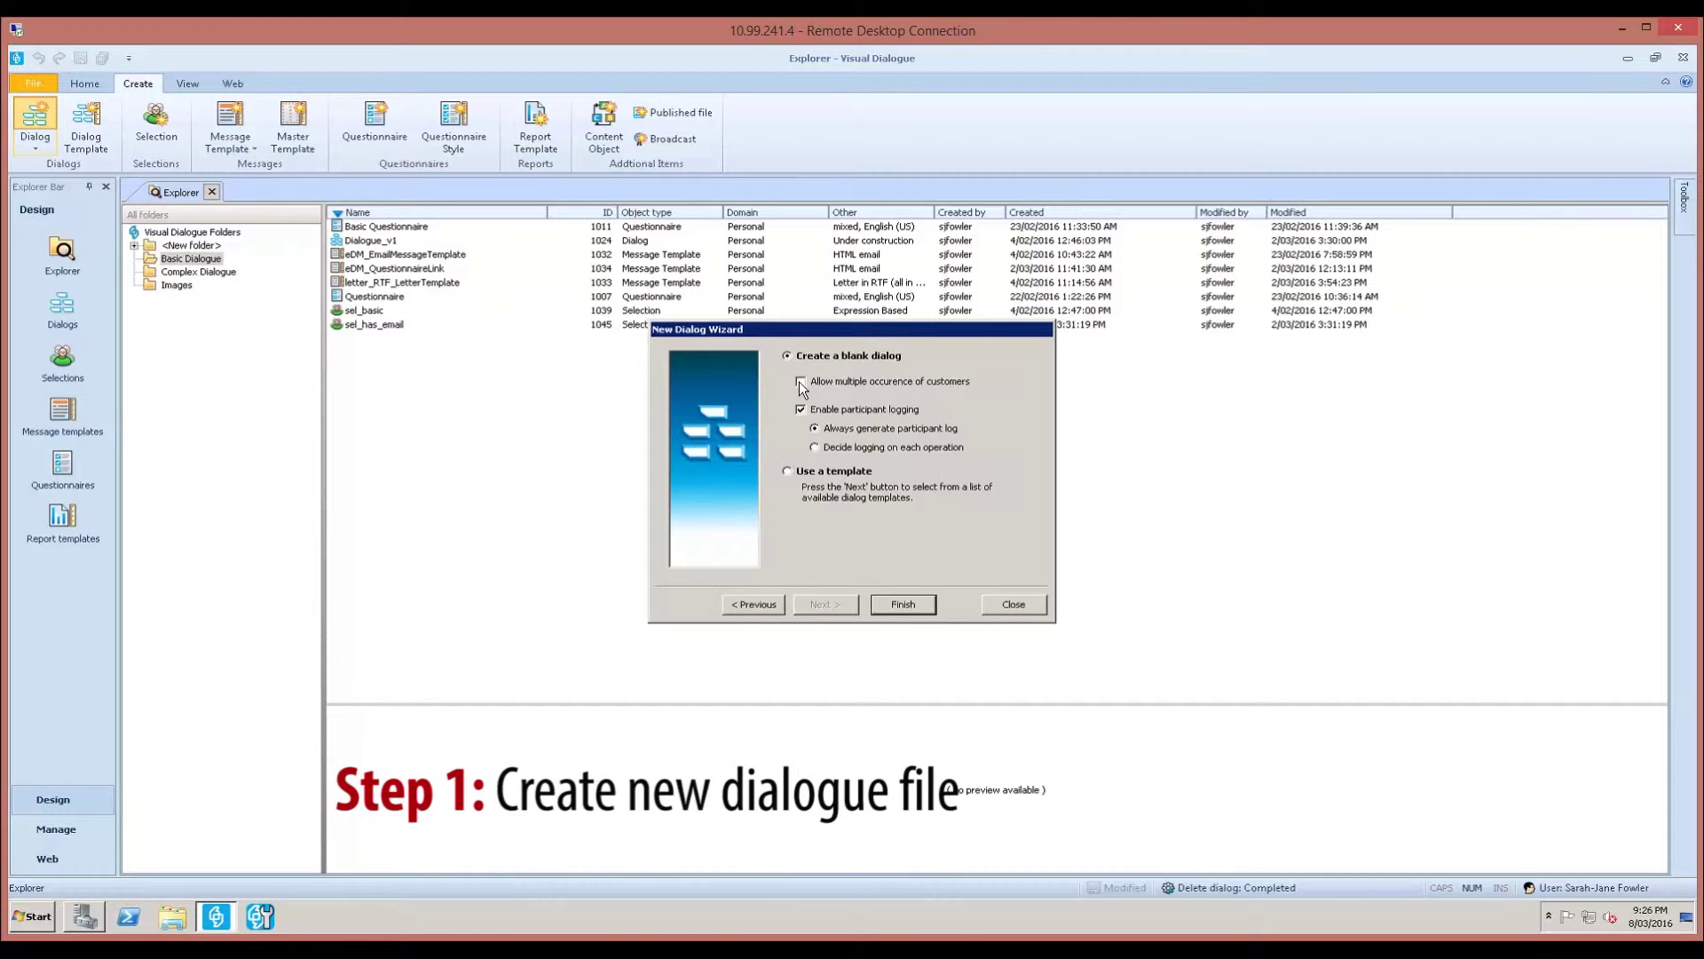
{"action": "left_click", "coordinate": [903, 605]}
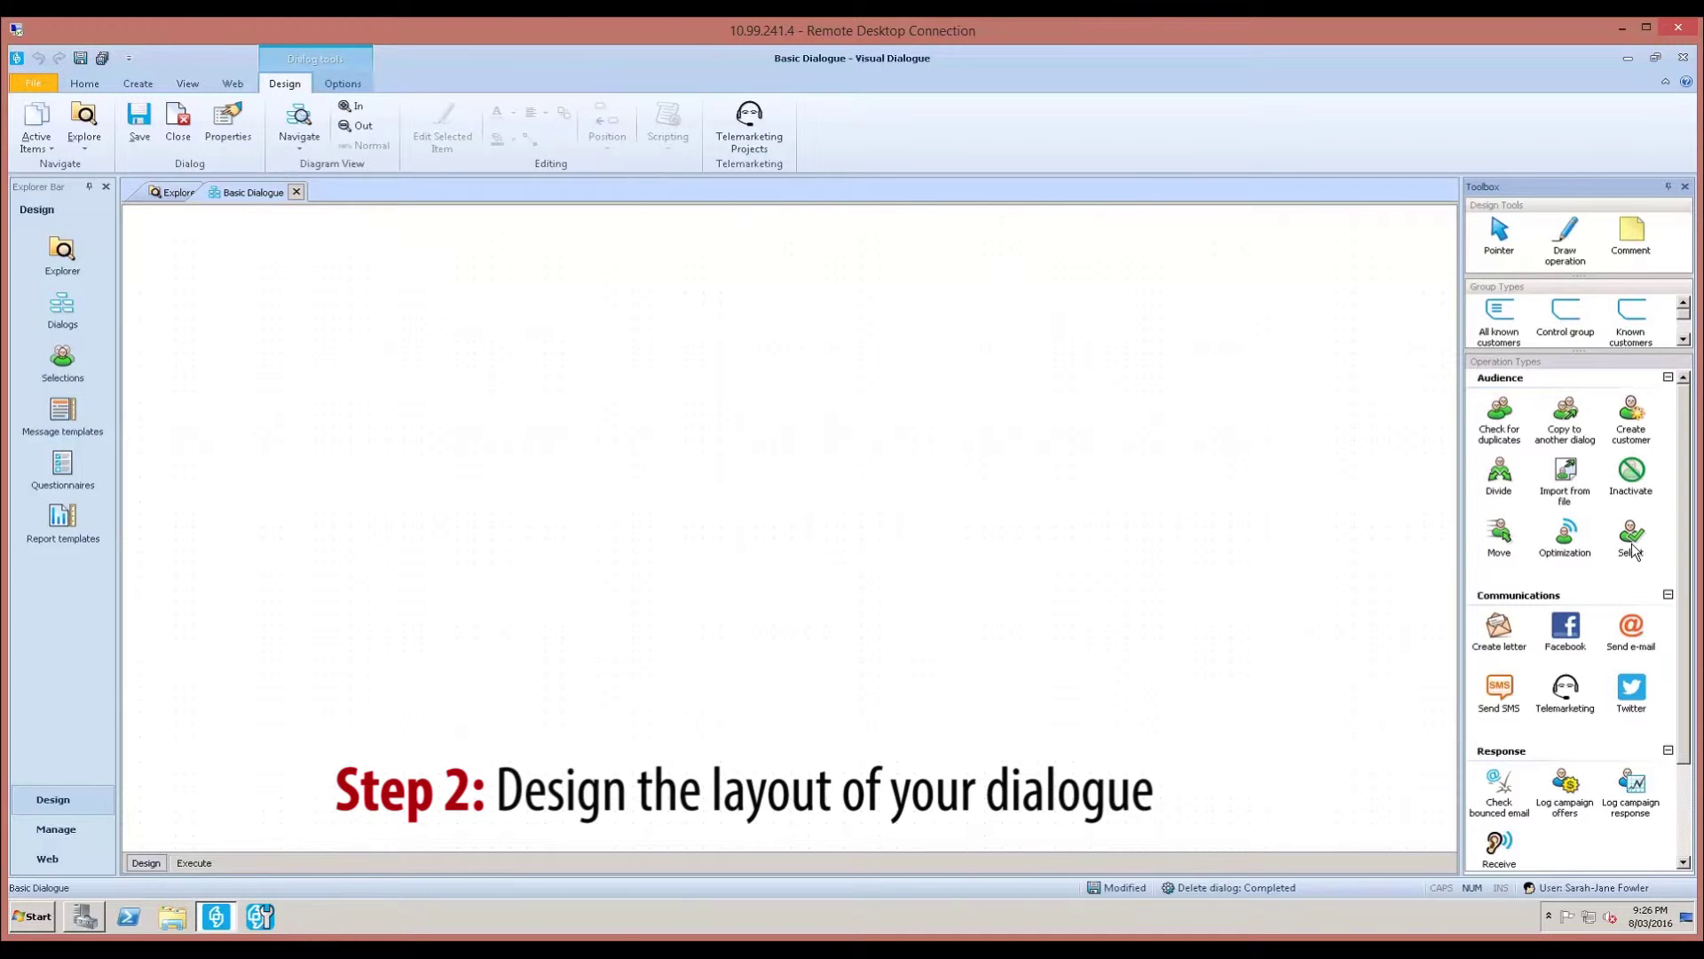
Step: Add a Select operation near the top of the canvas, leading from an all known customers group to a known customers group
{"action": "left_click_drag", "start_coordinate": [1631, 546], "coordinate": [667, 295]}
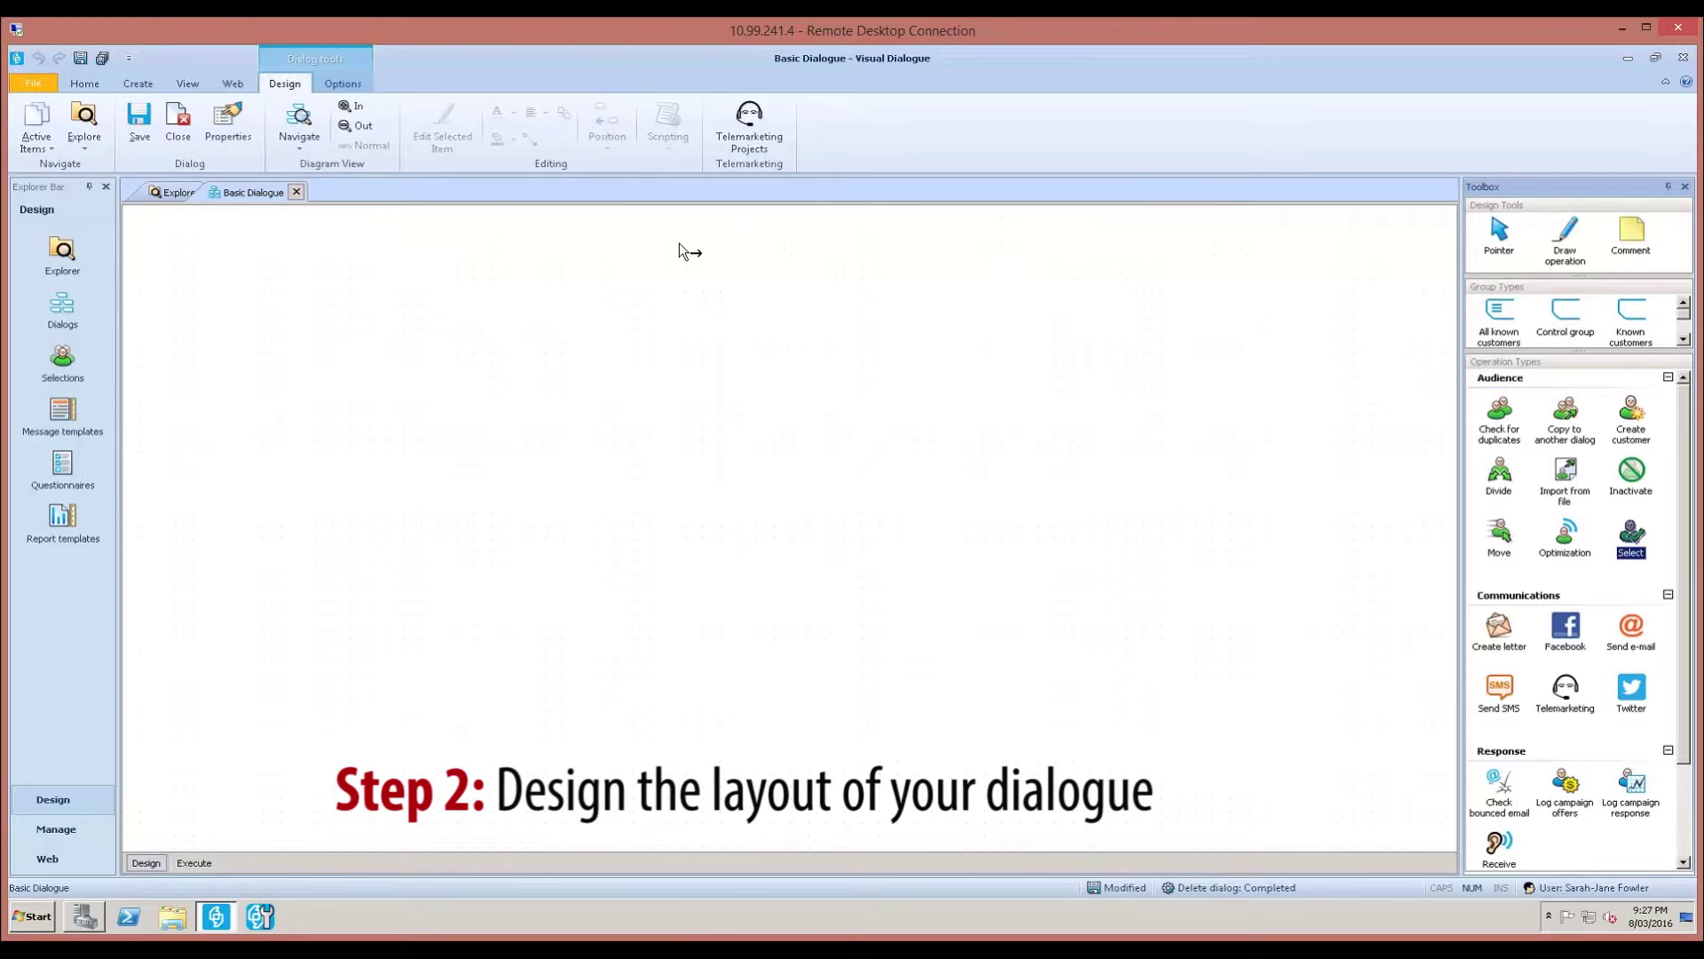
{"action": "left_click_drag", "start_coordinate": [679, 242], "coordinate": [684, 345]}
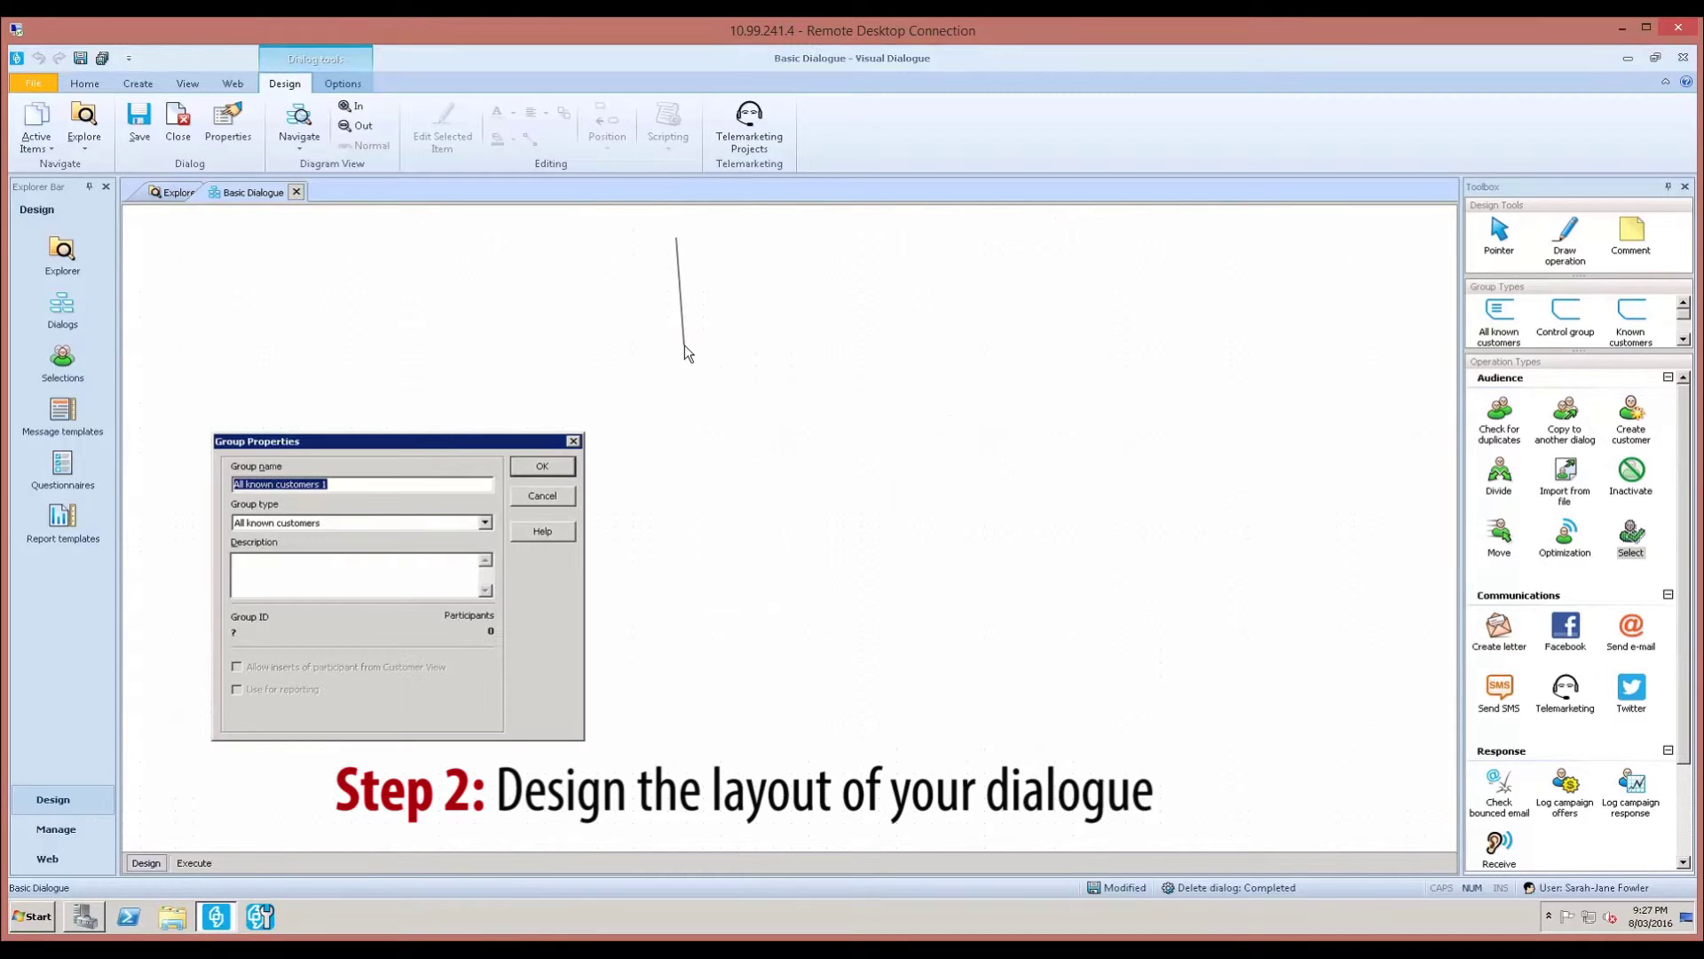
{"action": "left_click", "coordinate": [543, 467]}
{"action": "left_click", "coordinate": [552, 467]}
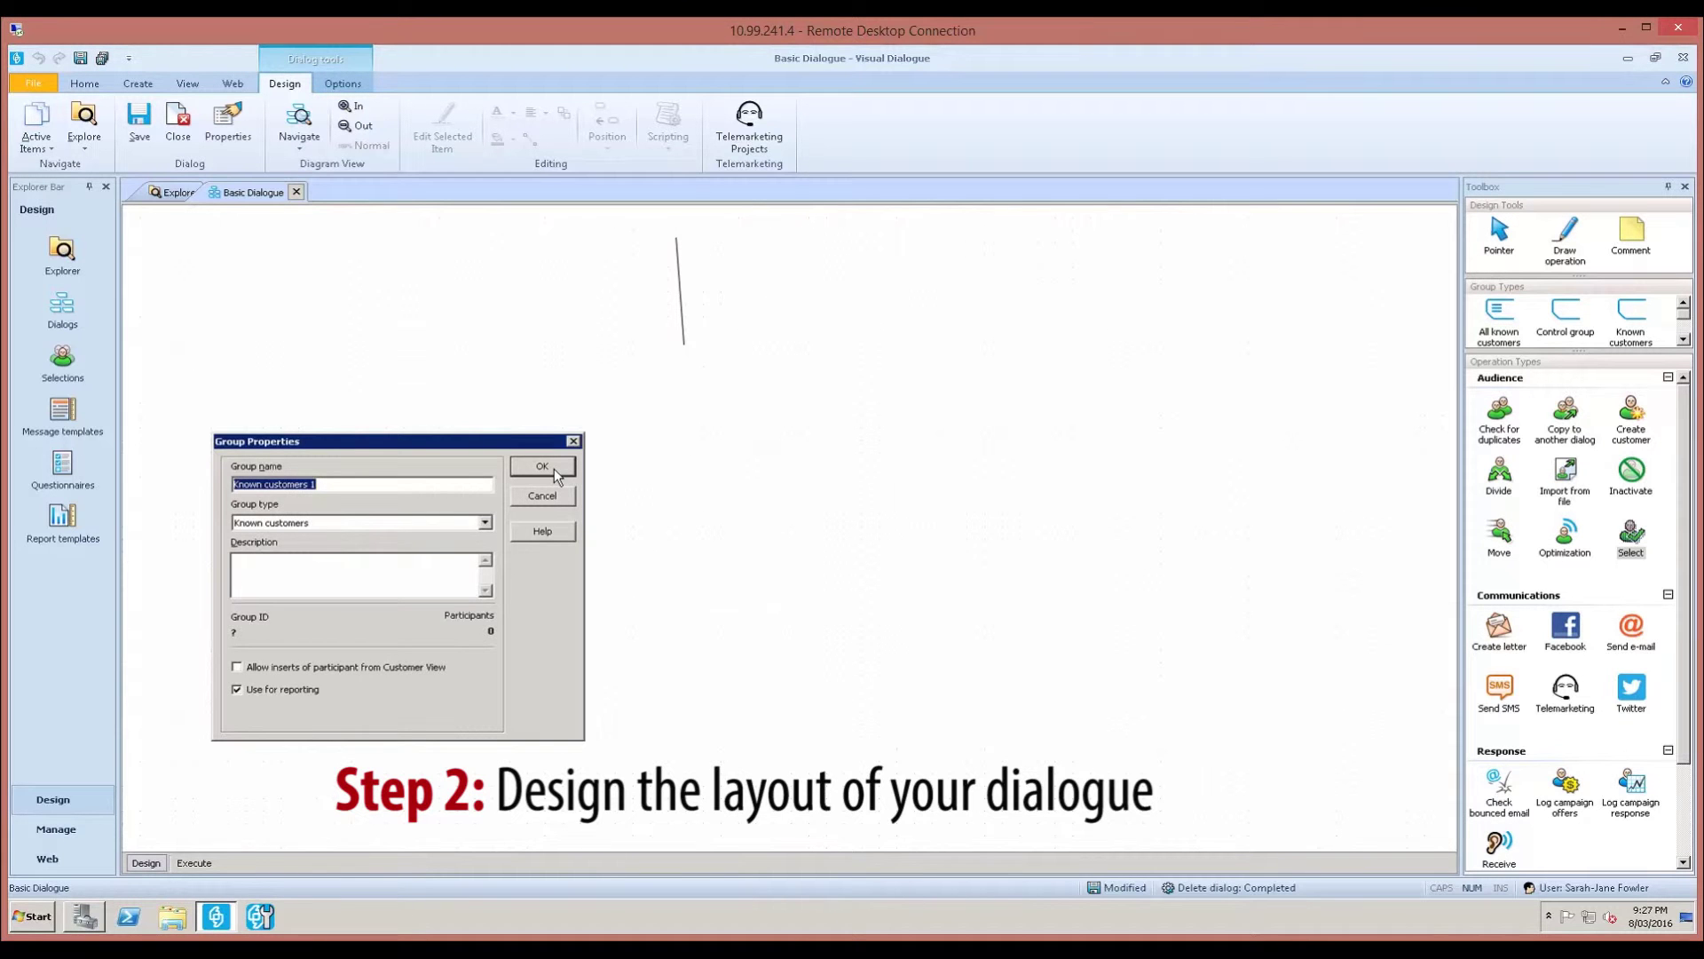
{"action": "left_click", "coordinate": [554, 469]}
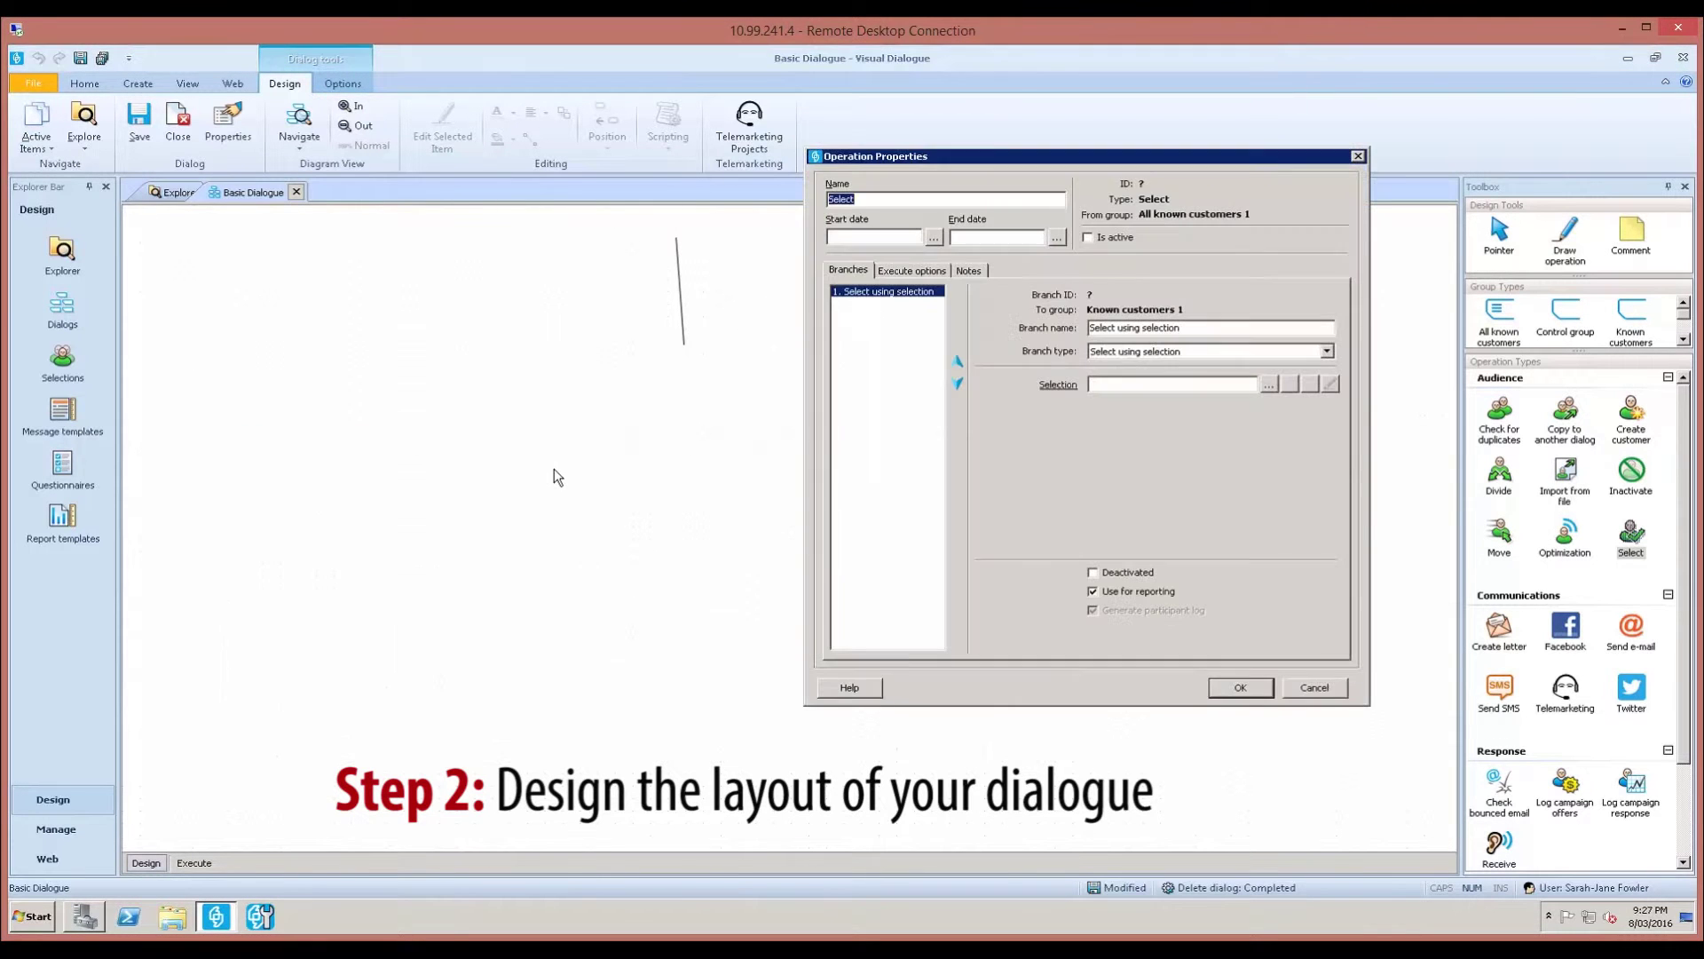
{"action": "left_click", "coordinate": [1260, 696]}
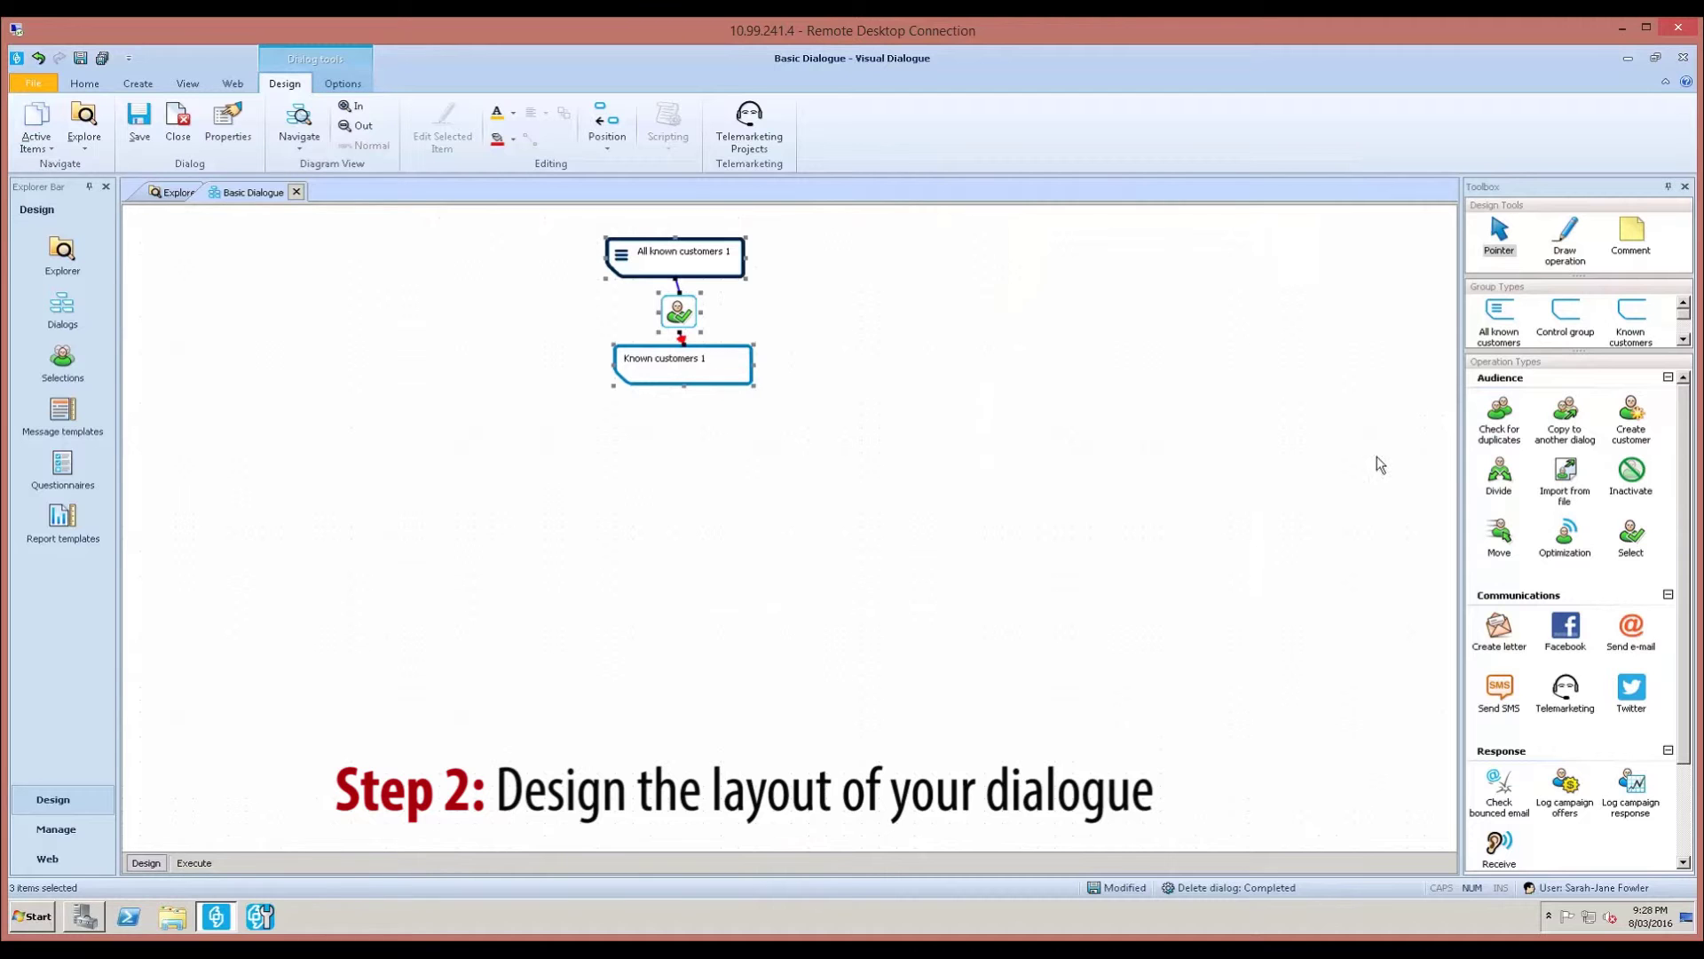
Step: Add a Divide operation below the Known customers 1 group with the Divide using selection branch, and position its target group underneath
{"action": "left_click", "coordinate": [1500, 475]}
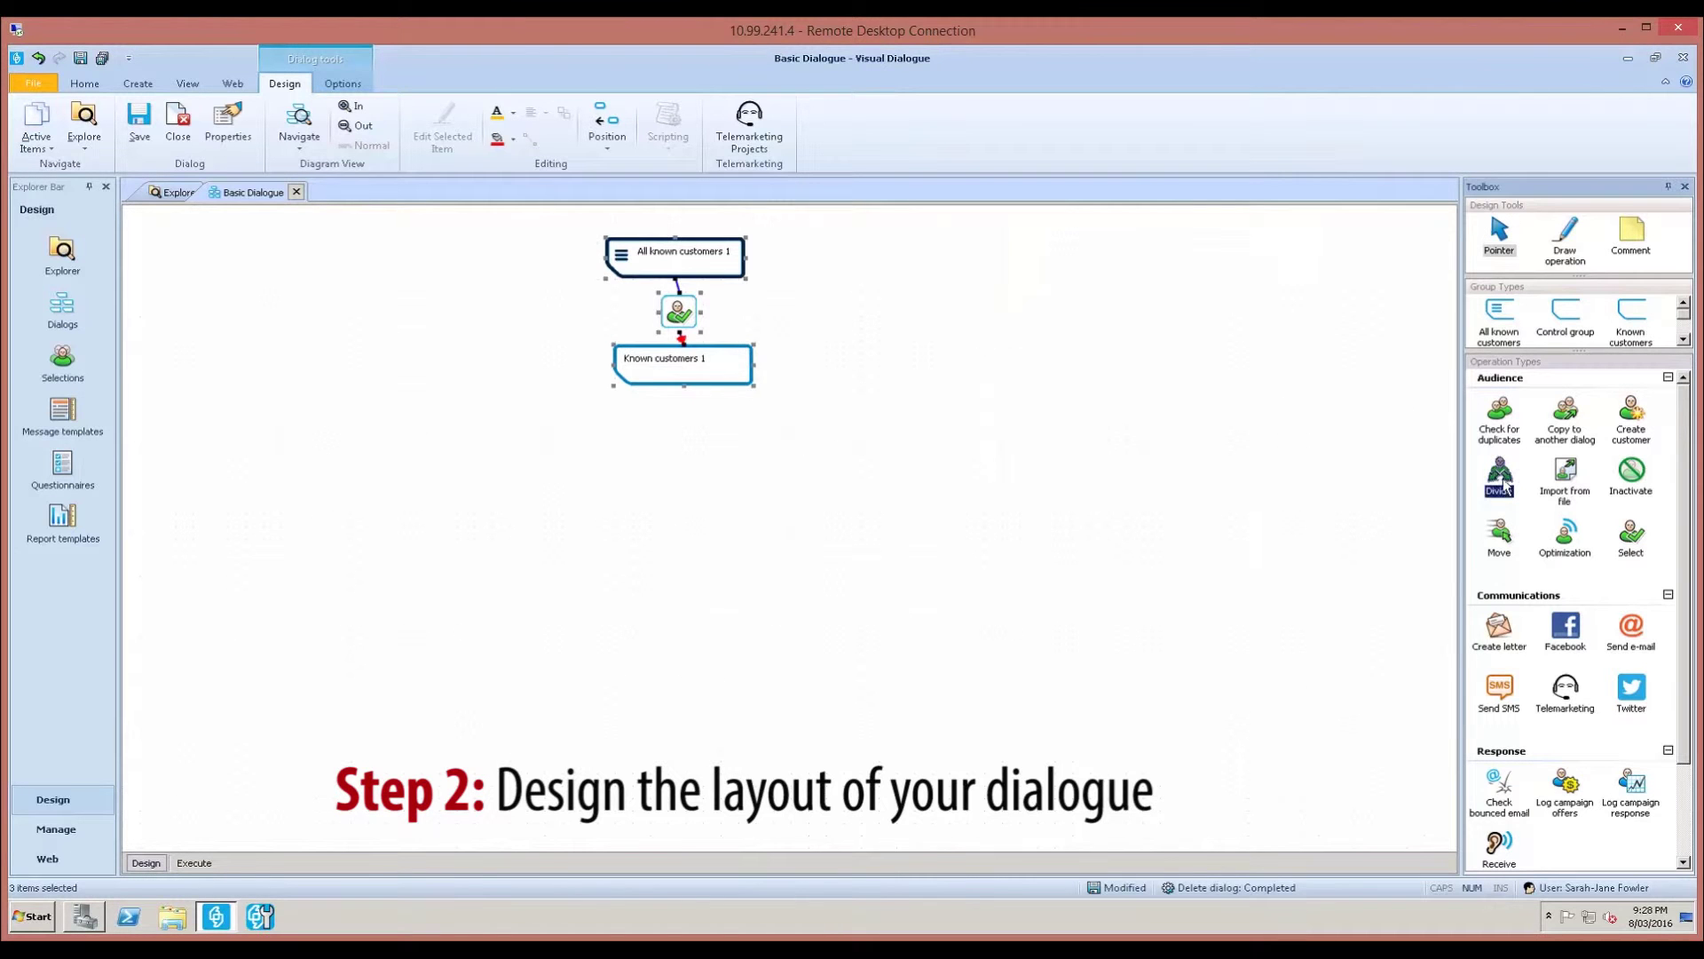
{"action": "left_click", "coordinate": [681, 417]}
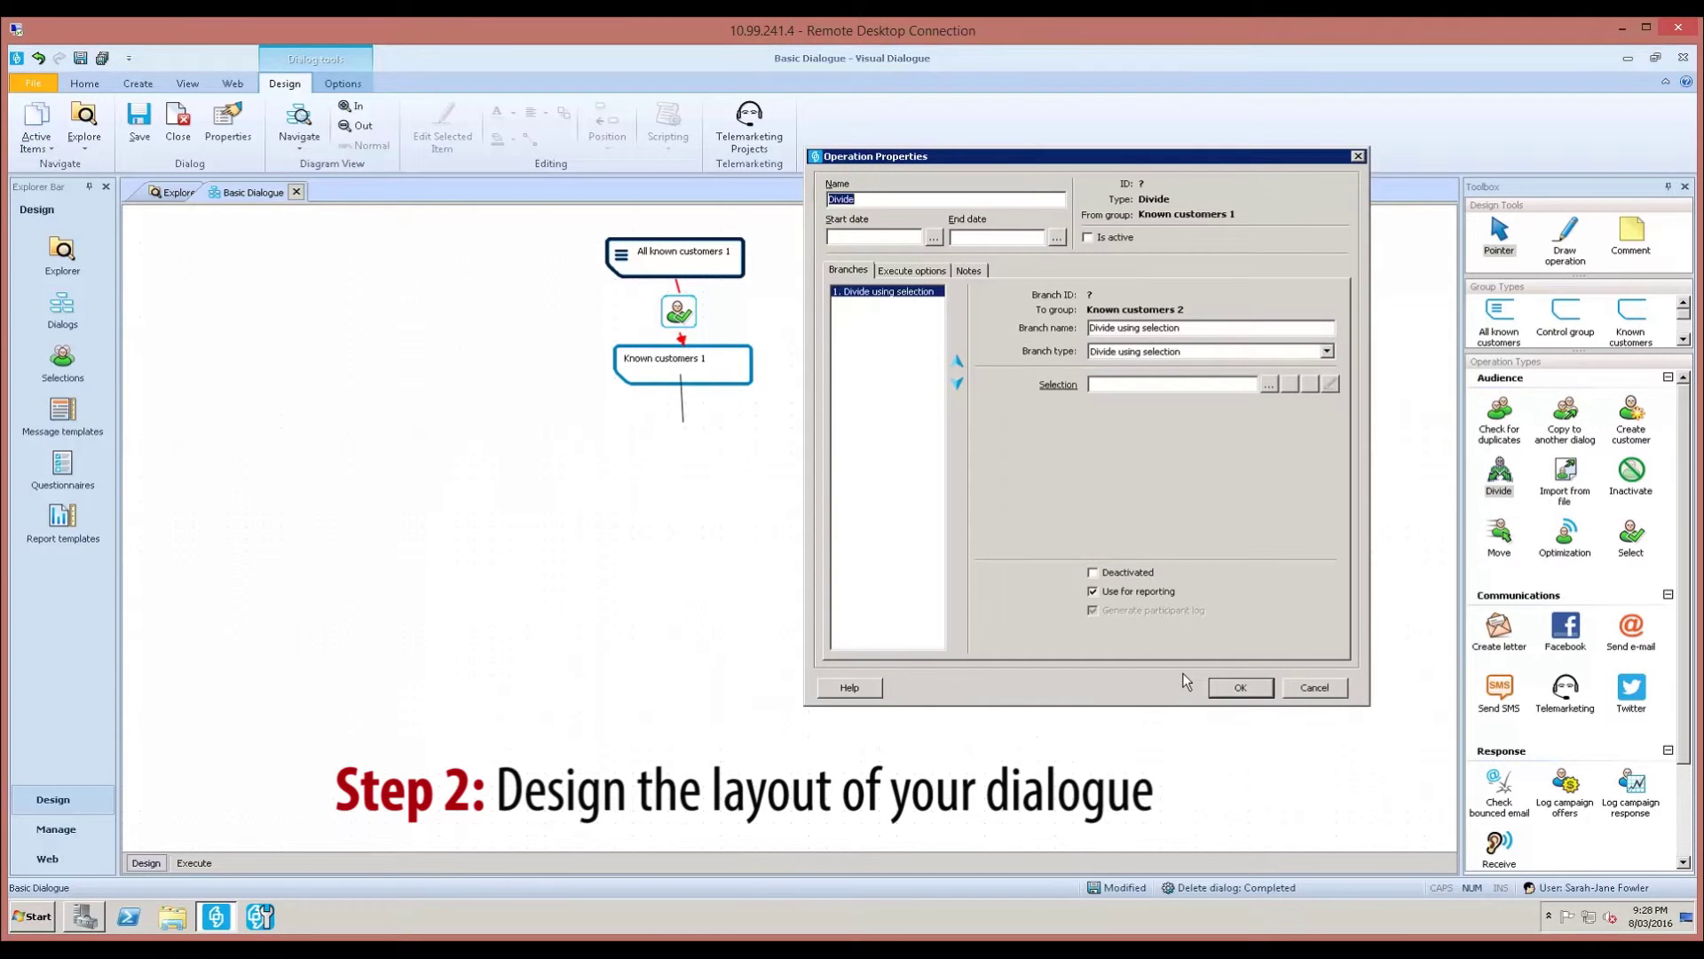
{"action": "left_click", "coordinate": [1236, 696]}
{"action": "left_click", "coordinate": [781, 523]}
{"action": "left_click", "coordinate": [690, 409]}
{"action": "left_click_drag", "start_coordinate": [689, 410], "coordinate": [690, 436]}
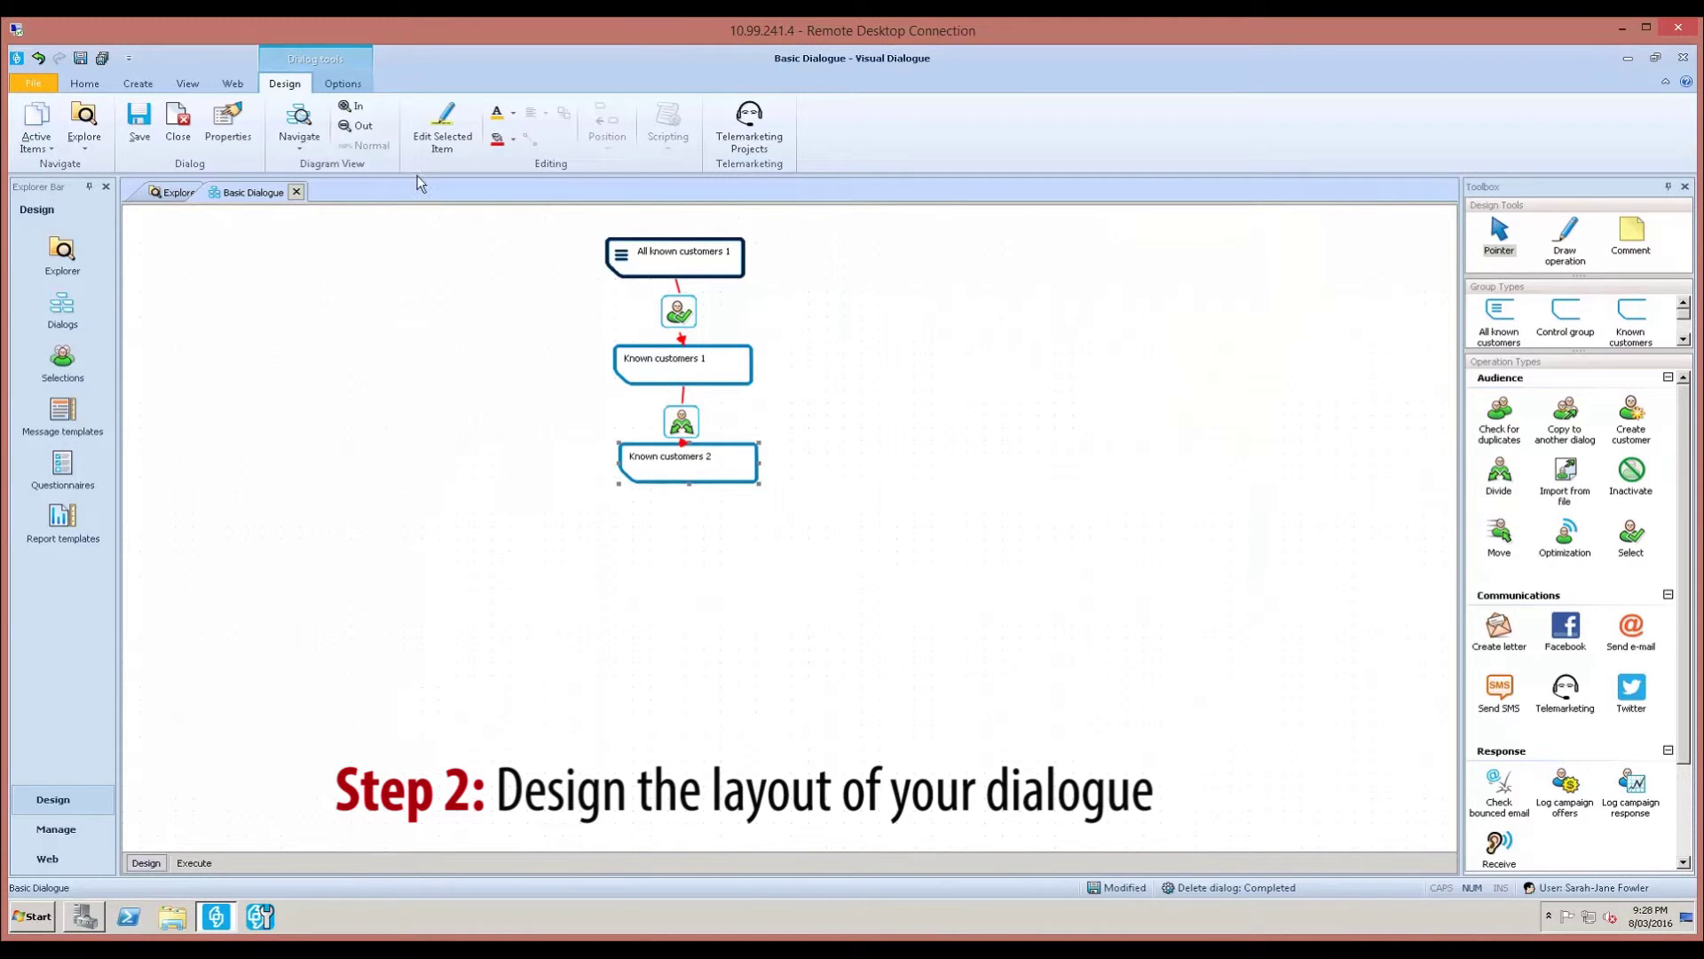
Step: Enable snapping to the grid and align all the groups and operations in one straight vertical column
{"action": "left_click", "coordinate": [345, 85]}
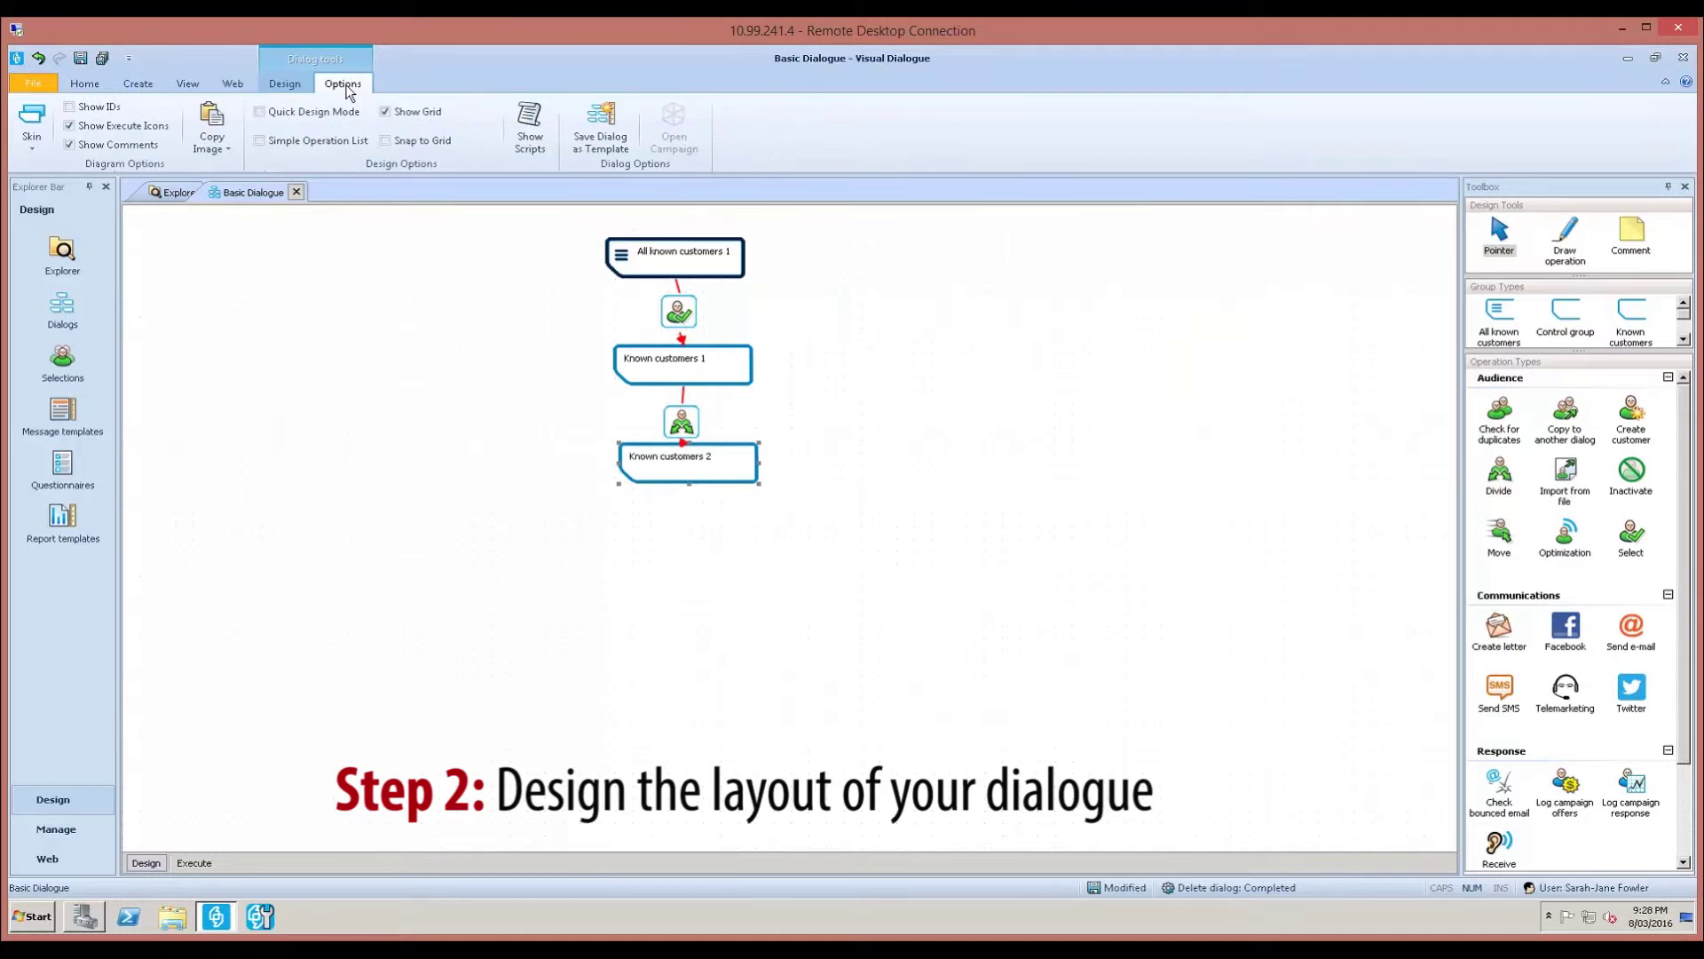
{"action": "left_click", "coordinate": [385, 144]}
{"action": "left_click_drag", "start_coordinate": [623, 254], "coordinate": [579, 262]}
{"action": "left_click", "coordinate": [679, 312]}
{"action": "left_click_drag", "start_coordinate": [633, 330], "coordinate": [590, 389]}
{"action": "left_click_drag", "start_coordinate": [684, 433], "coordinate": [625, 486]}
{"action": "left_click", "coordinate": [614, 317]}
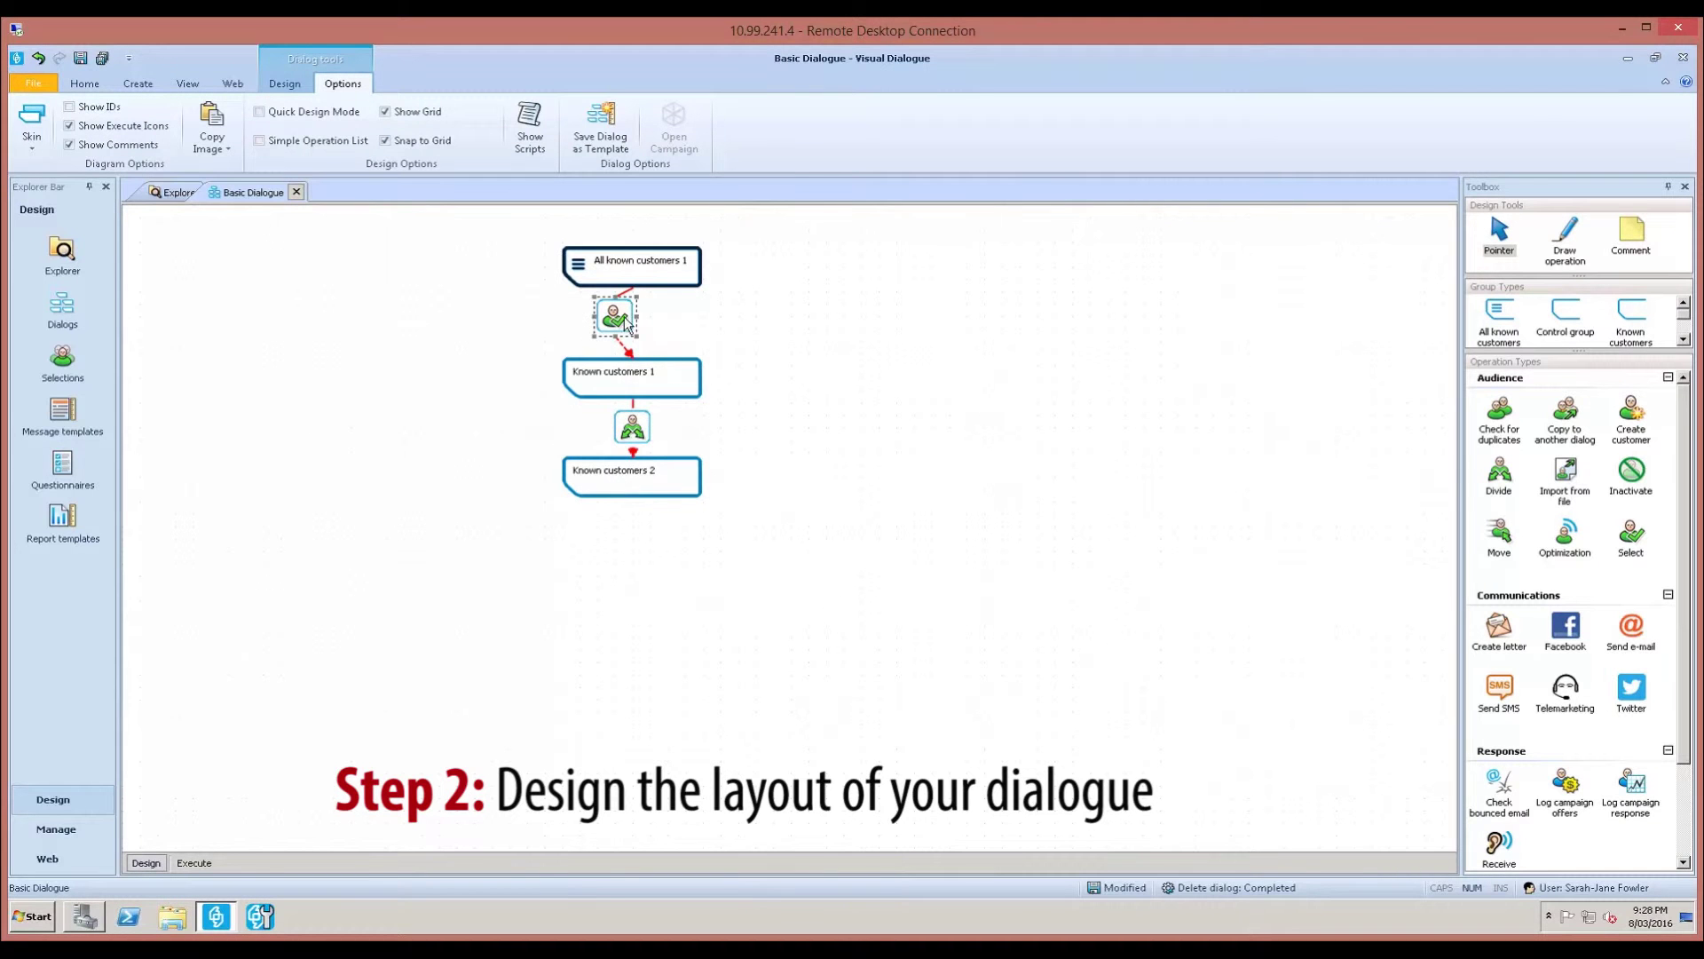
{"action": "left_click_drag", "start_coordinate": [637, 325], "coordinate": [656, 338]}
Step: Add a second branch of type Expiry to the Divide operation, leading to a new known customers group
{"action": "left_click", "coordinate": [1500, 480]}
{"action": "left_click_drag", "start_coordinate": [634, 430], "coordinate": [740, 453]}
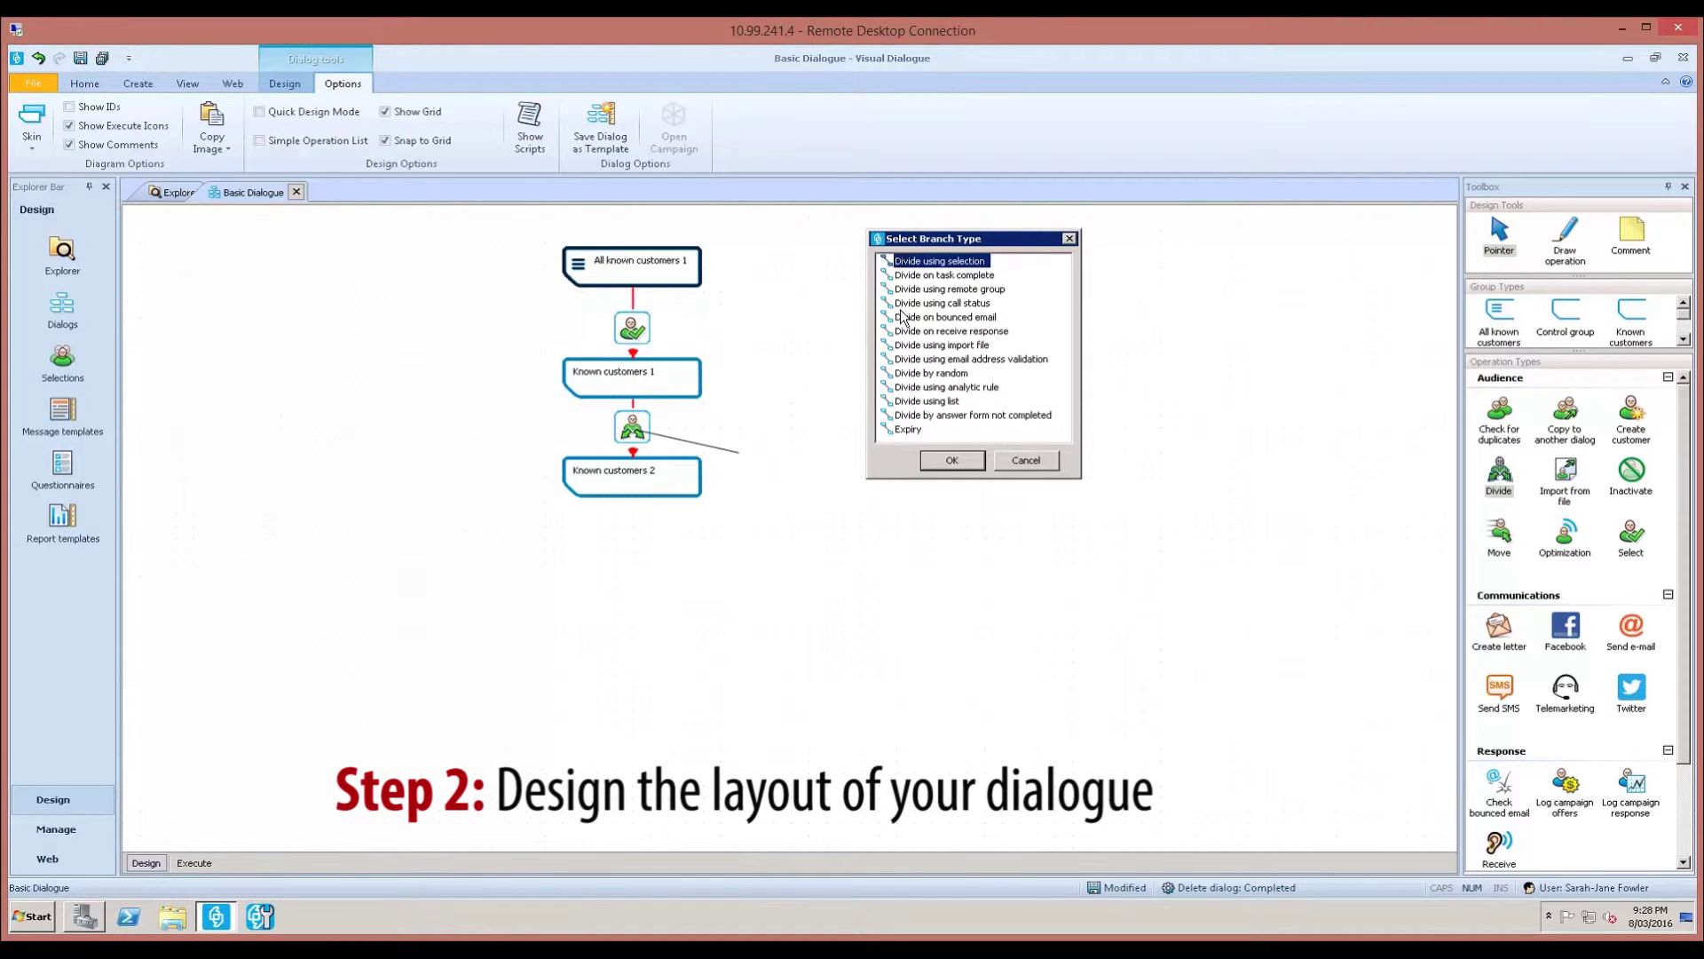
{"action": "left_click", "coordinate": [909, 430]}
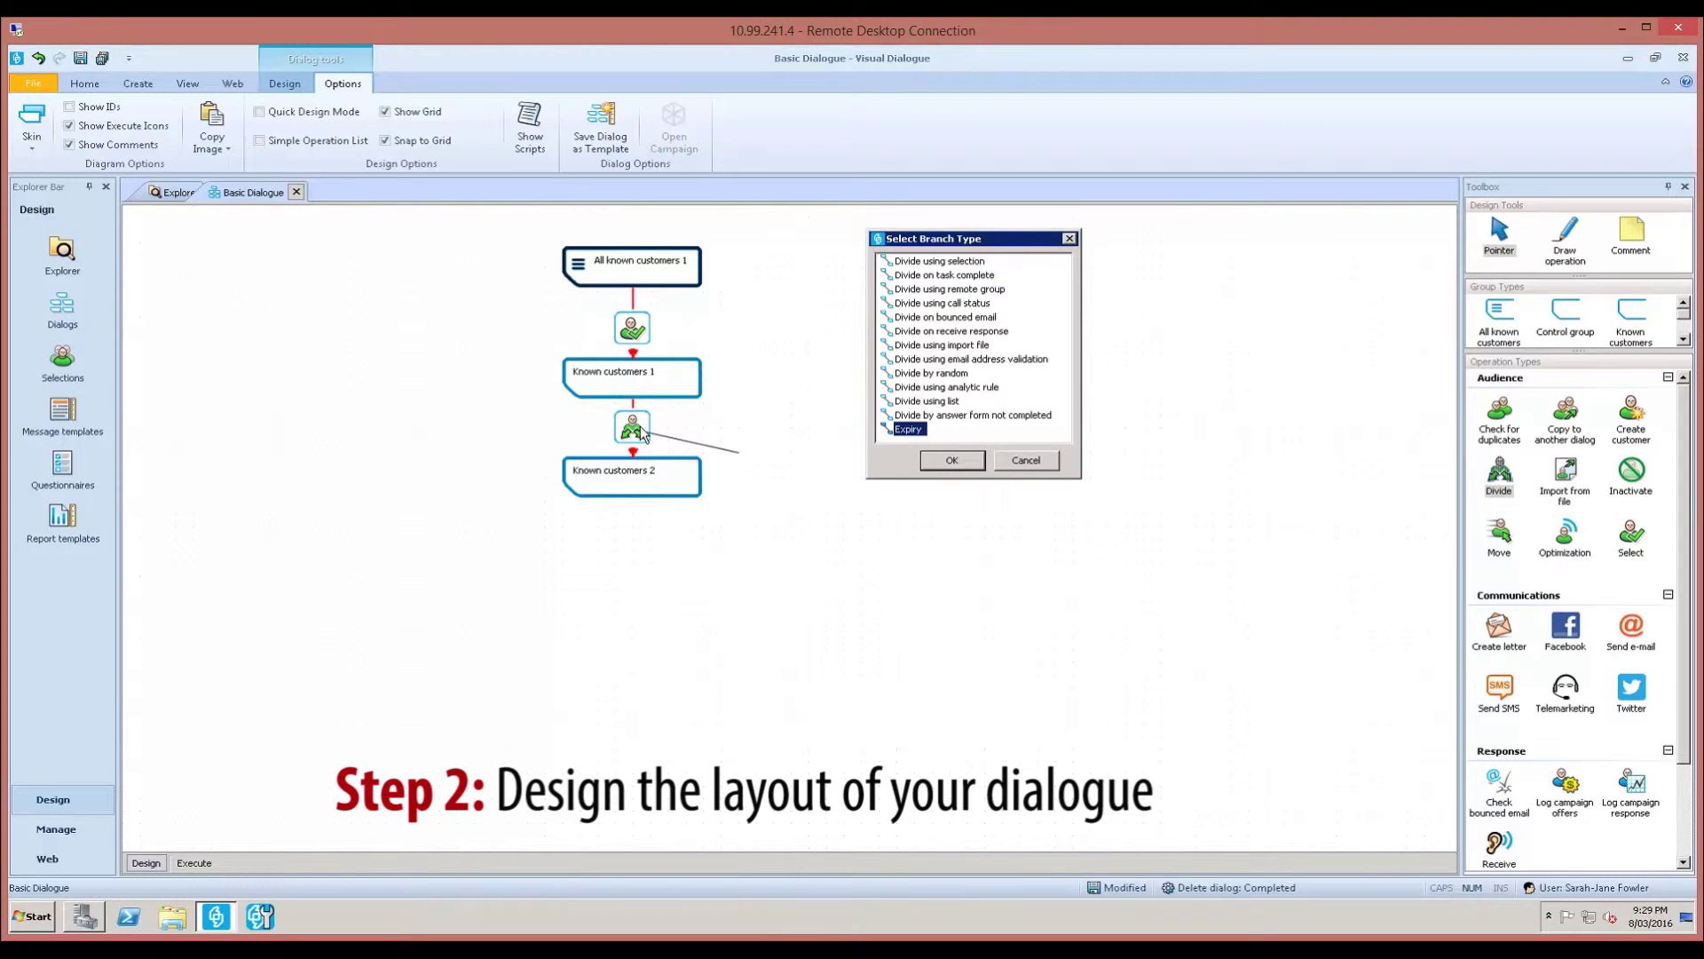
{"action": "left_click", "coordinate": [952, 461]}
{"action": "left_click", "coordinate": [535, 468]}
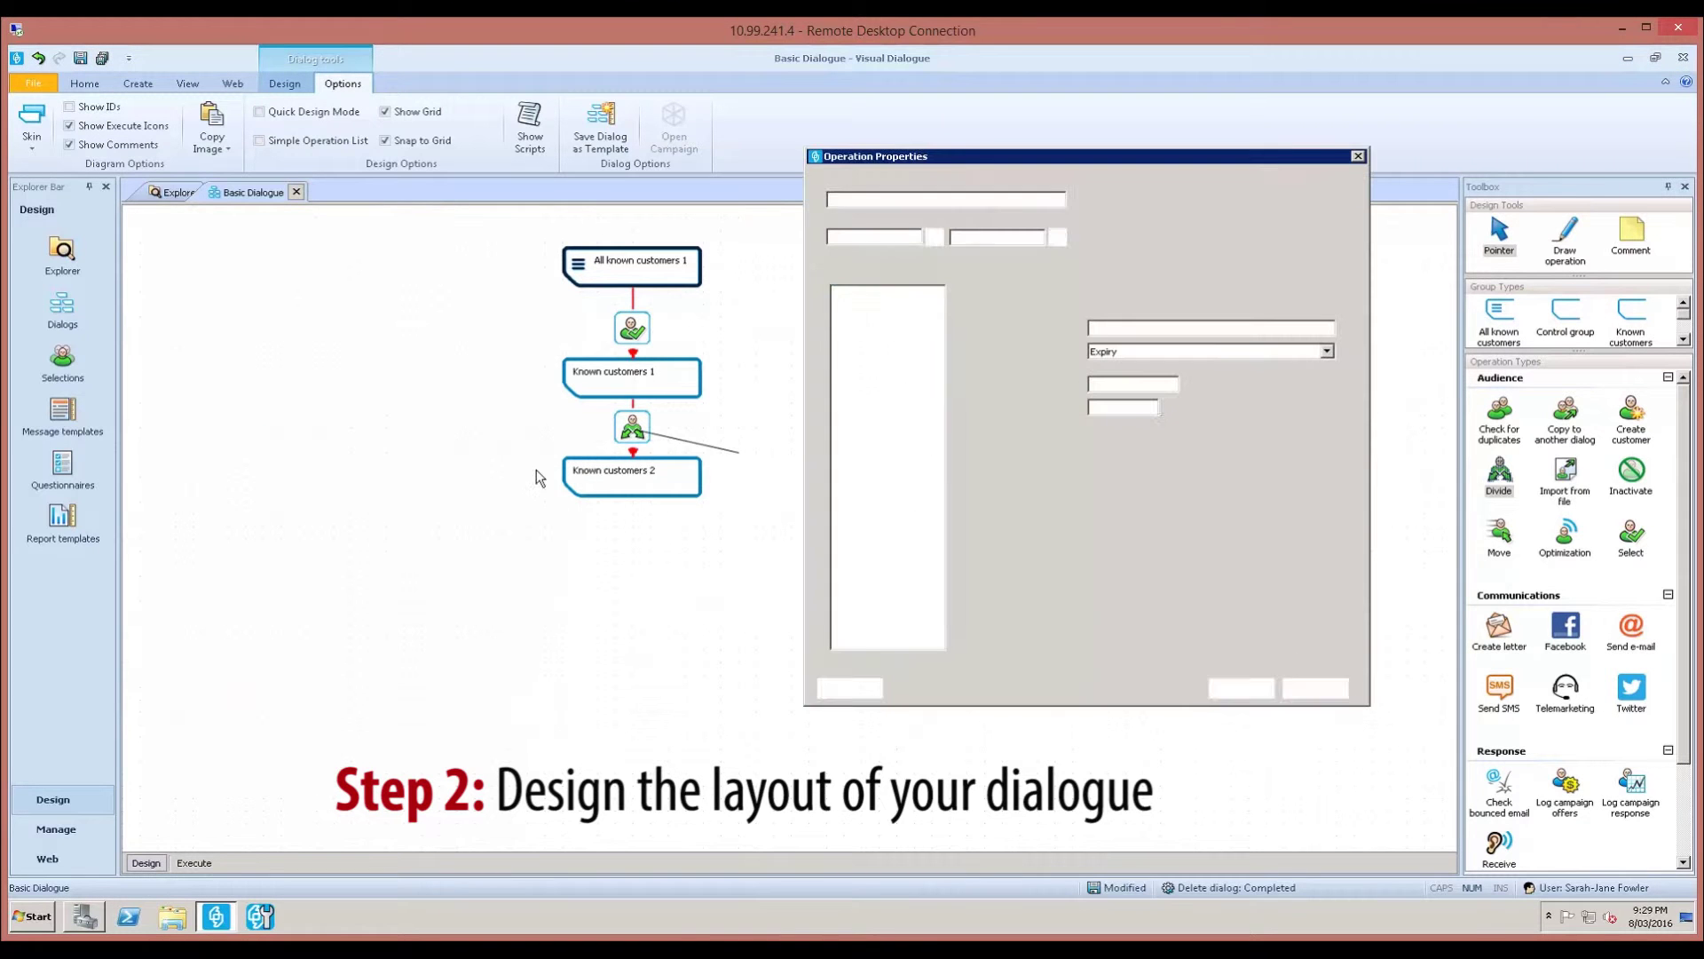
{"action": "left_click", "coordinate": [1249, 690]}
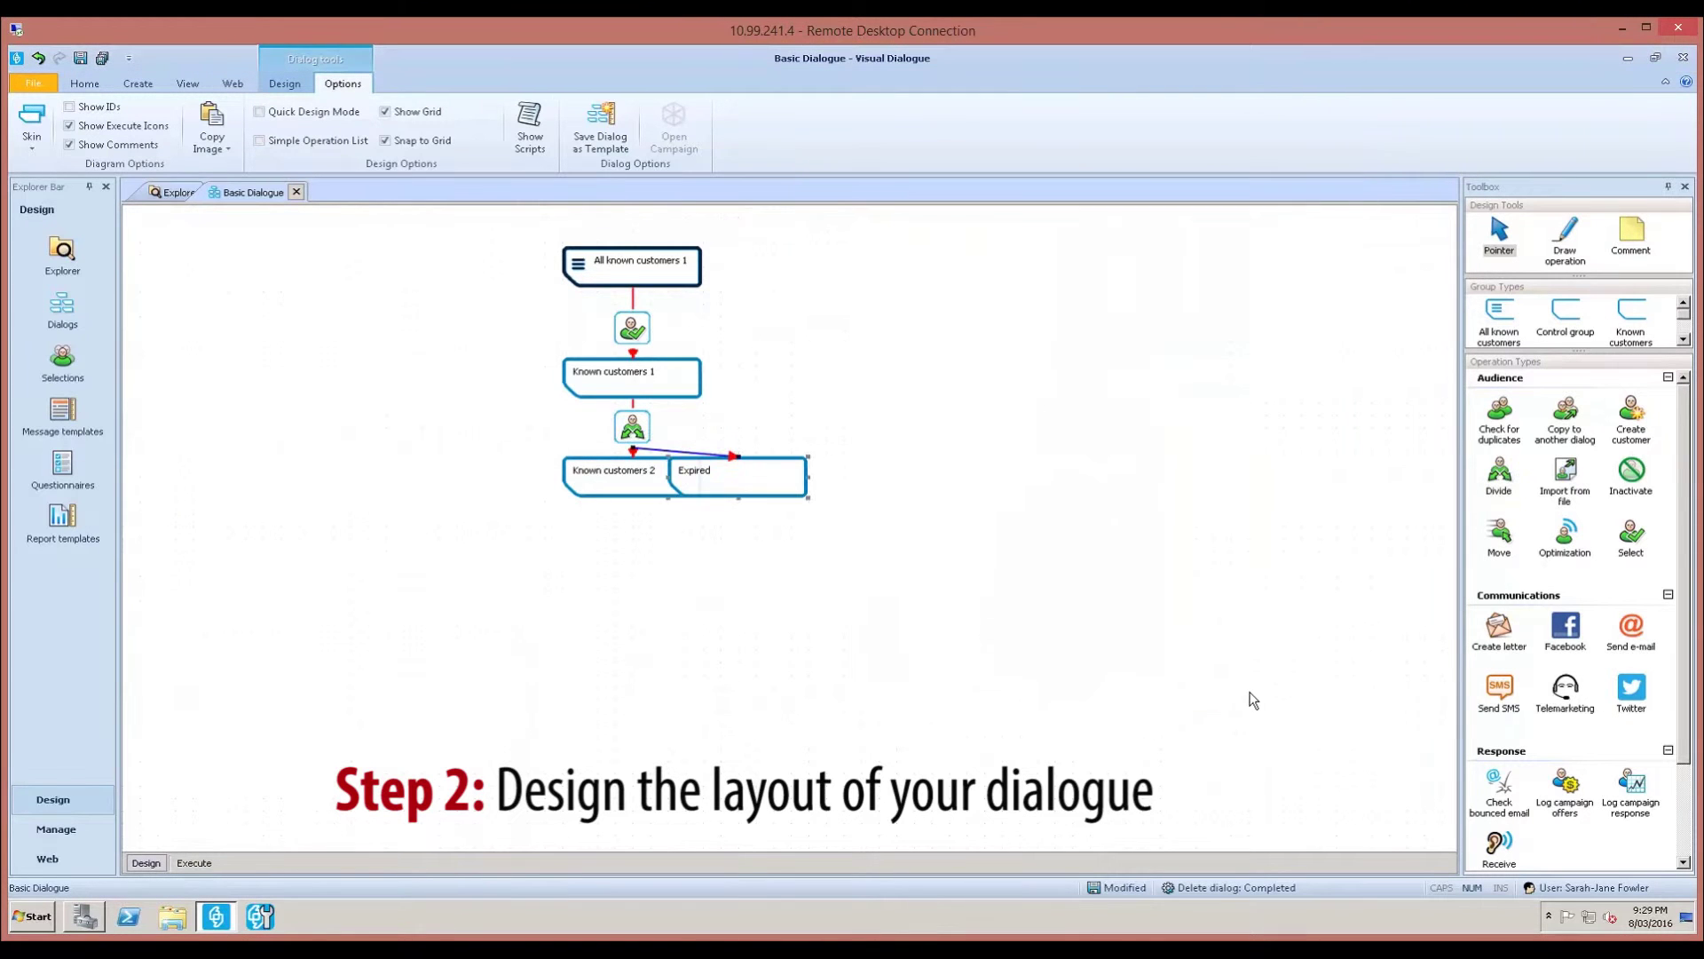
Step: Arrange the Known customers 2 and Expired groups side by side beneath the Divide operation
{"action": "left_click", "coordinate": [996, 582]}
{"action": "left_click_drag", "start_coordinate": [582, 484], "coordinate": [513, 484]}
{"action": "left_click", "coordinate": [711, 477]}
{"action": "left_click_drag", "start_coordinate": [677, 480], "coordinate": [673, 475]}
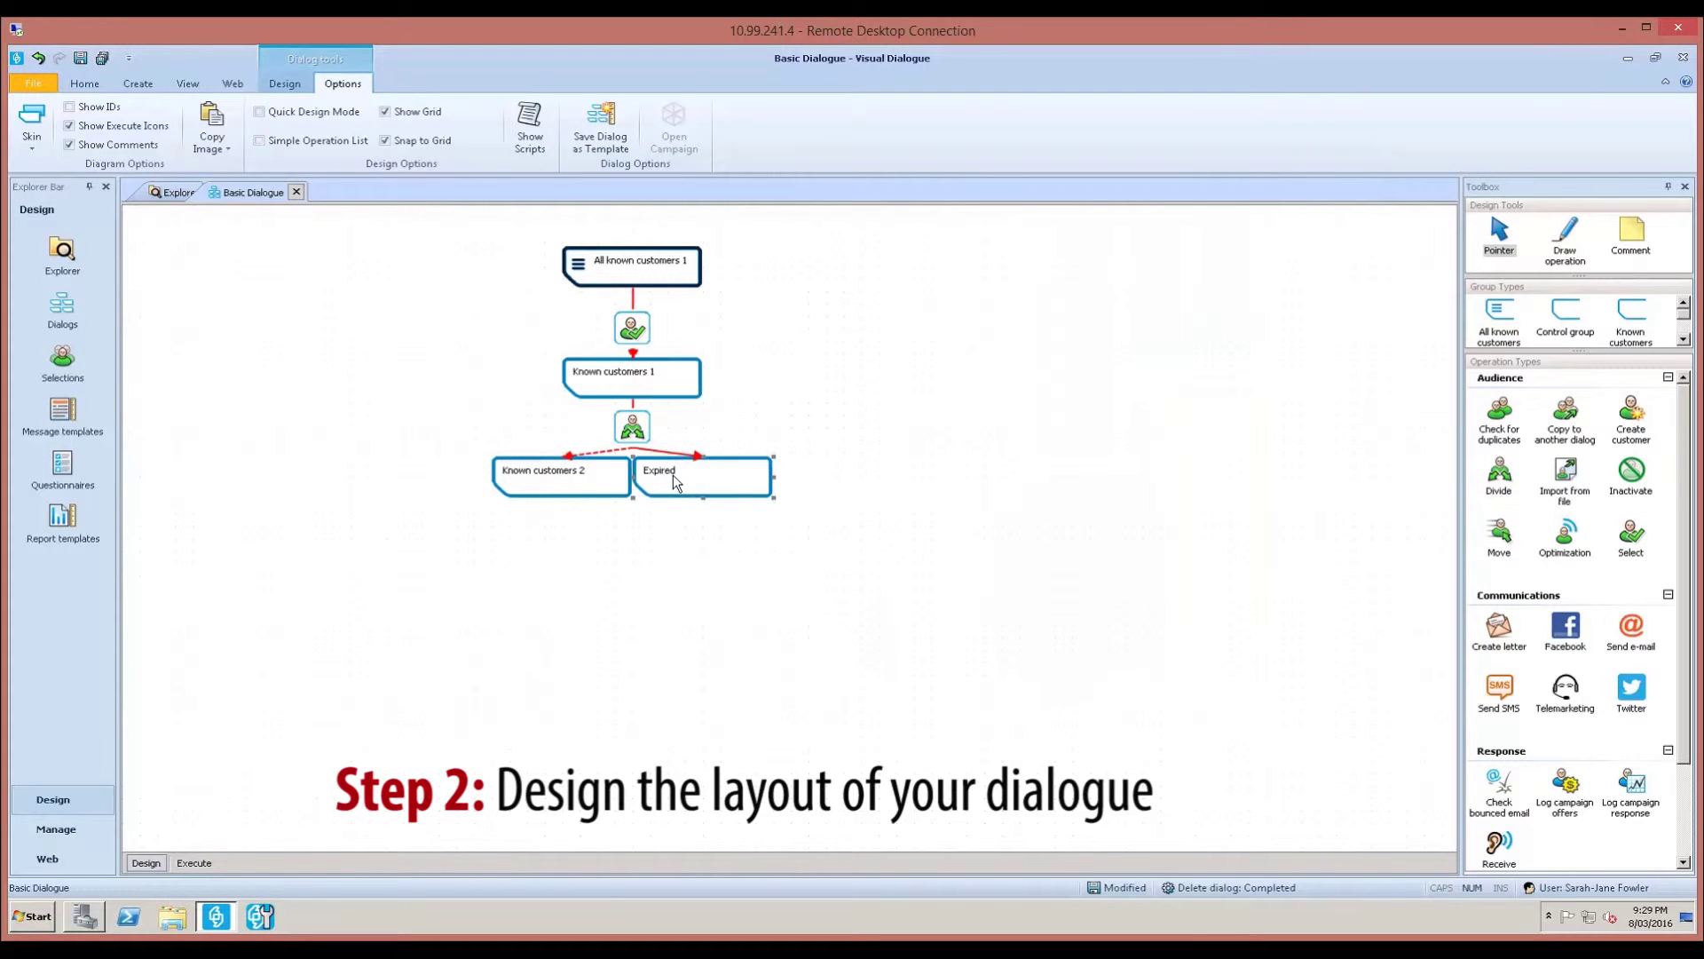
{"action": "left_click", "coordinate": [885, 484]}
Step: Add a Send e-mail operation from Known customers 2 to a new group, and space both out directly below it
{"action": "left_click", "coordinate": [1630, 630]}
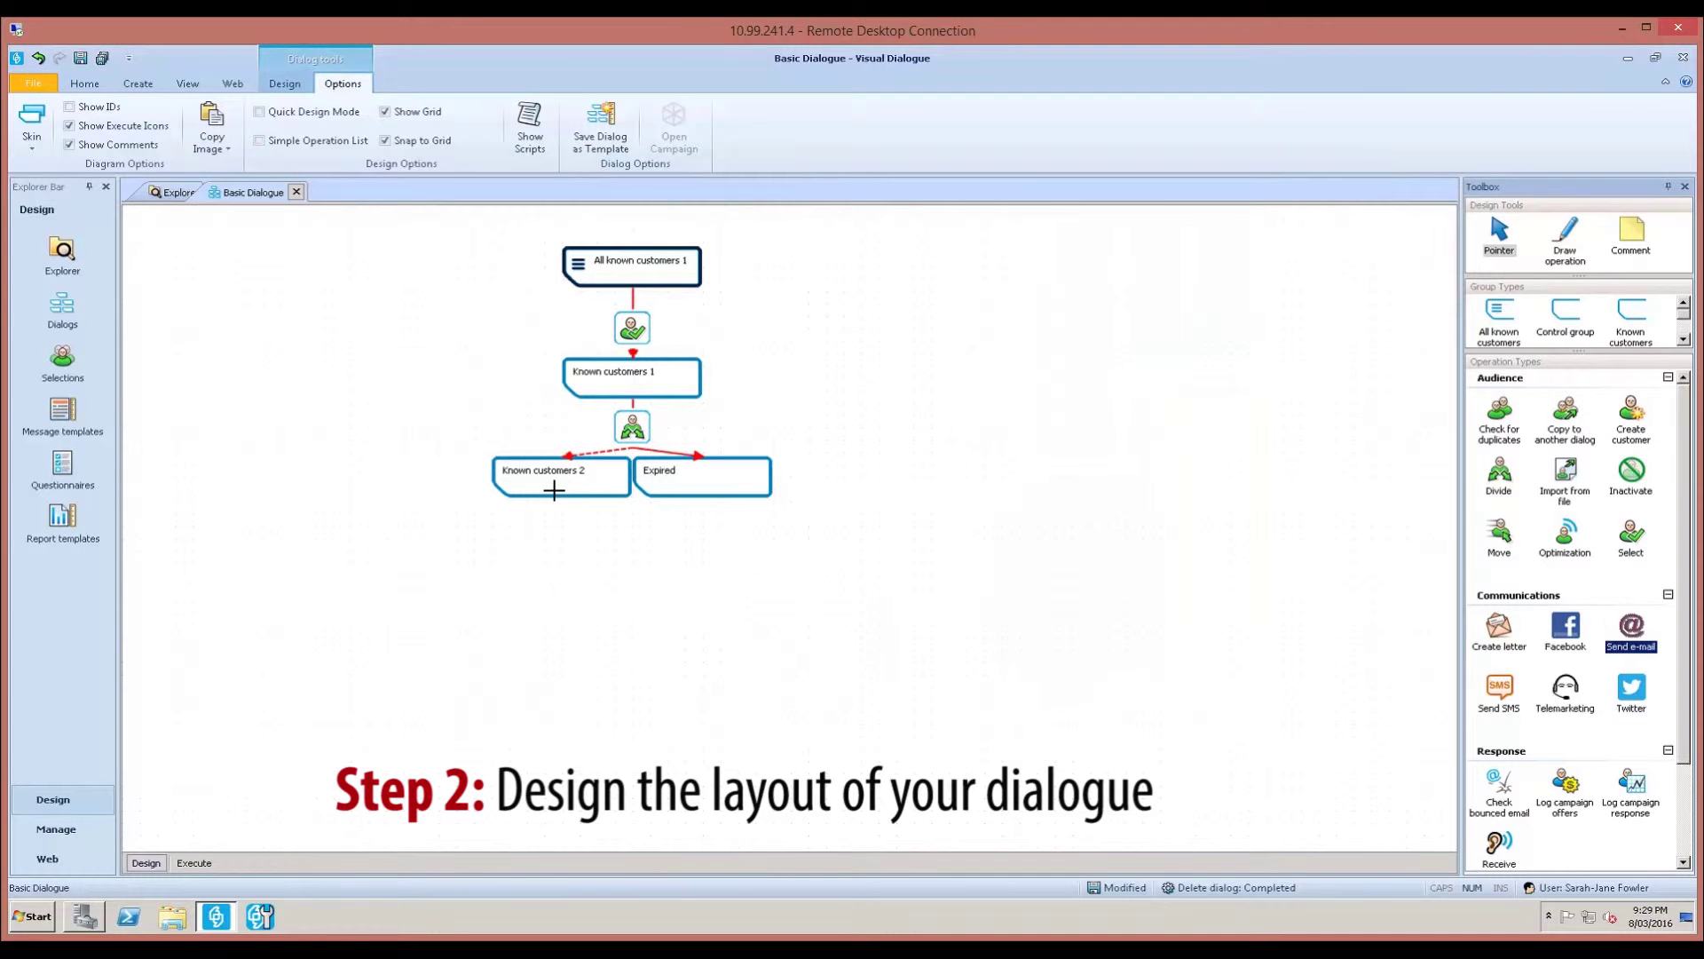
{"action": "left_click_drag", "start_coordinate": [554, 490], "coordinate": [553, 531]}
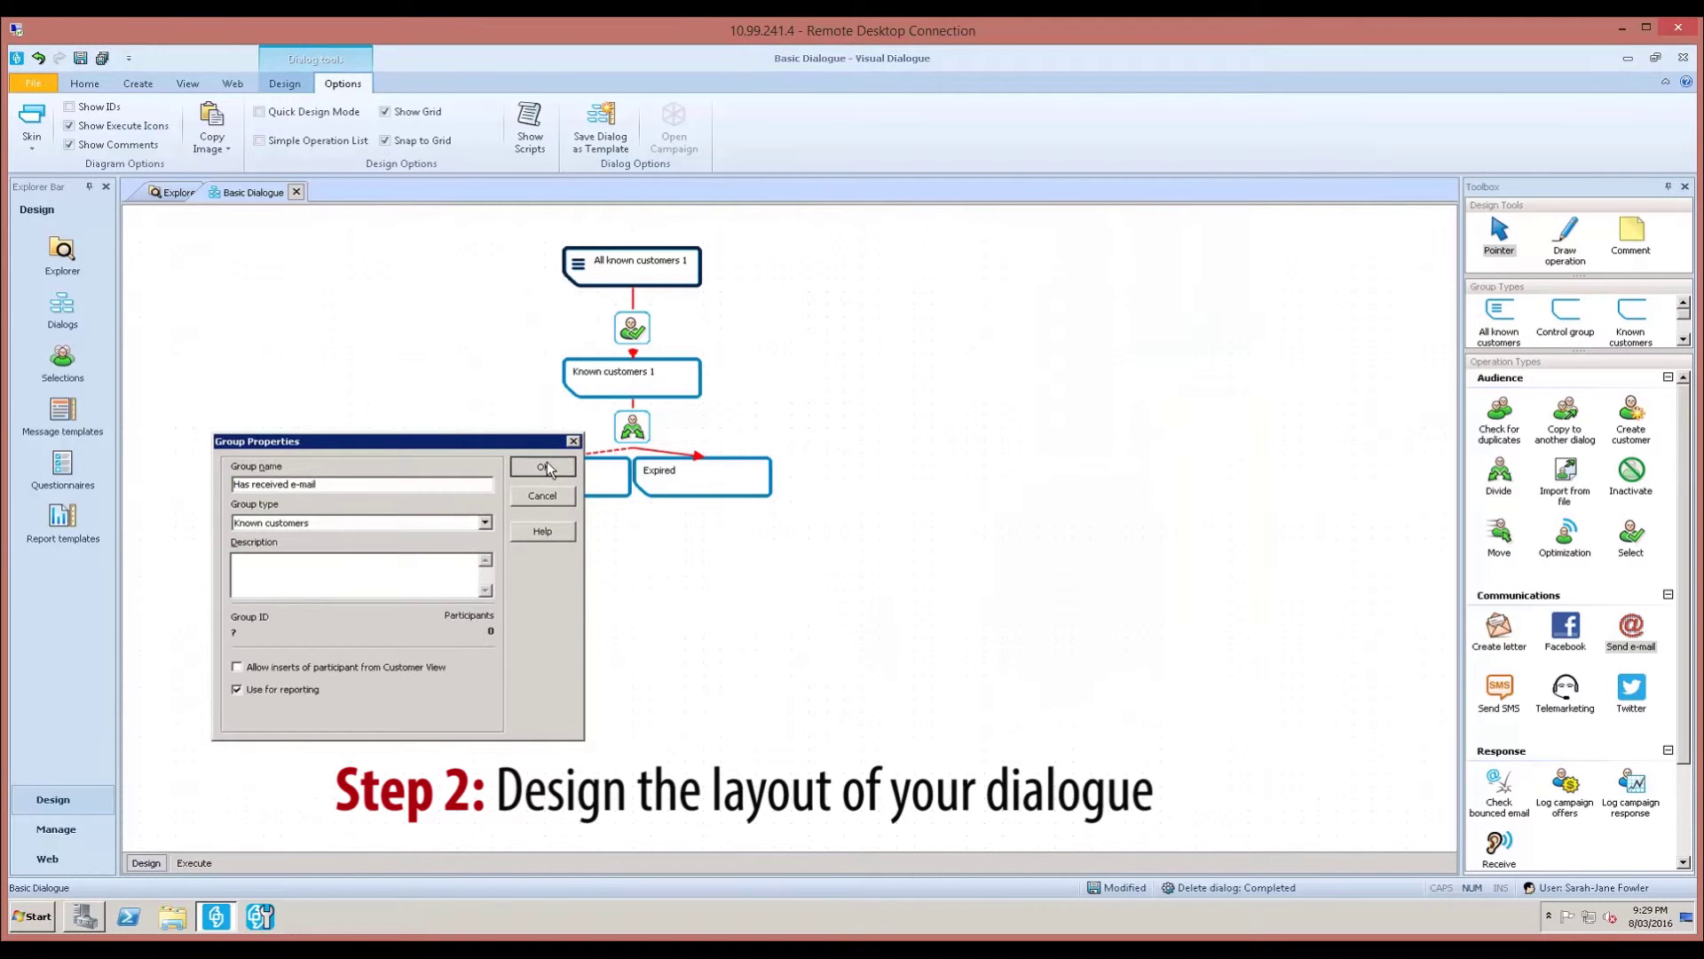
{"action": "left_click", "coordinate": [547, 462]}
{"action": "left_click", "coordinate": [1266, 690]}
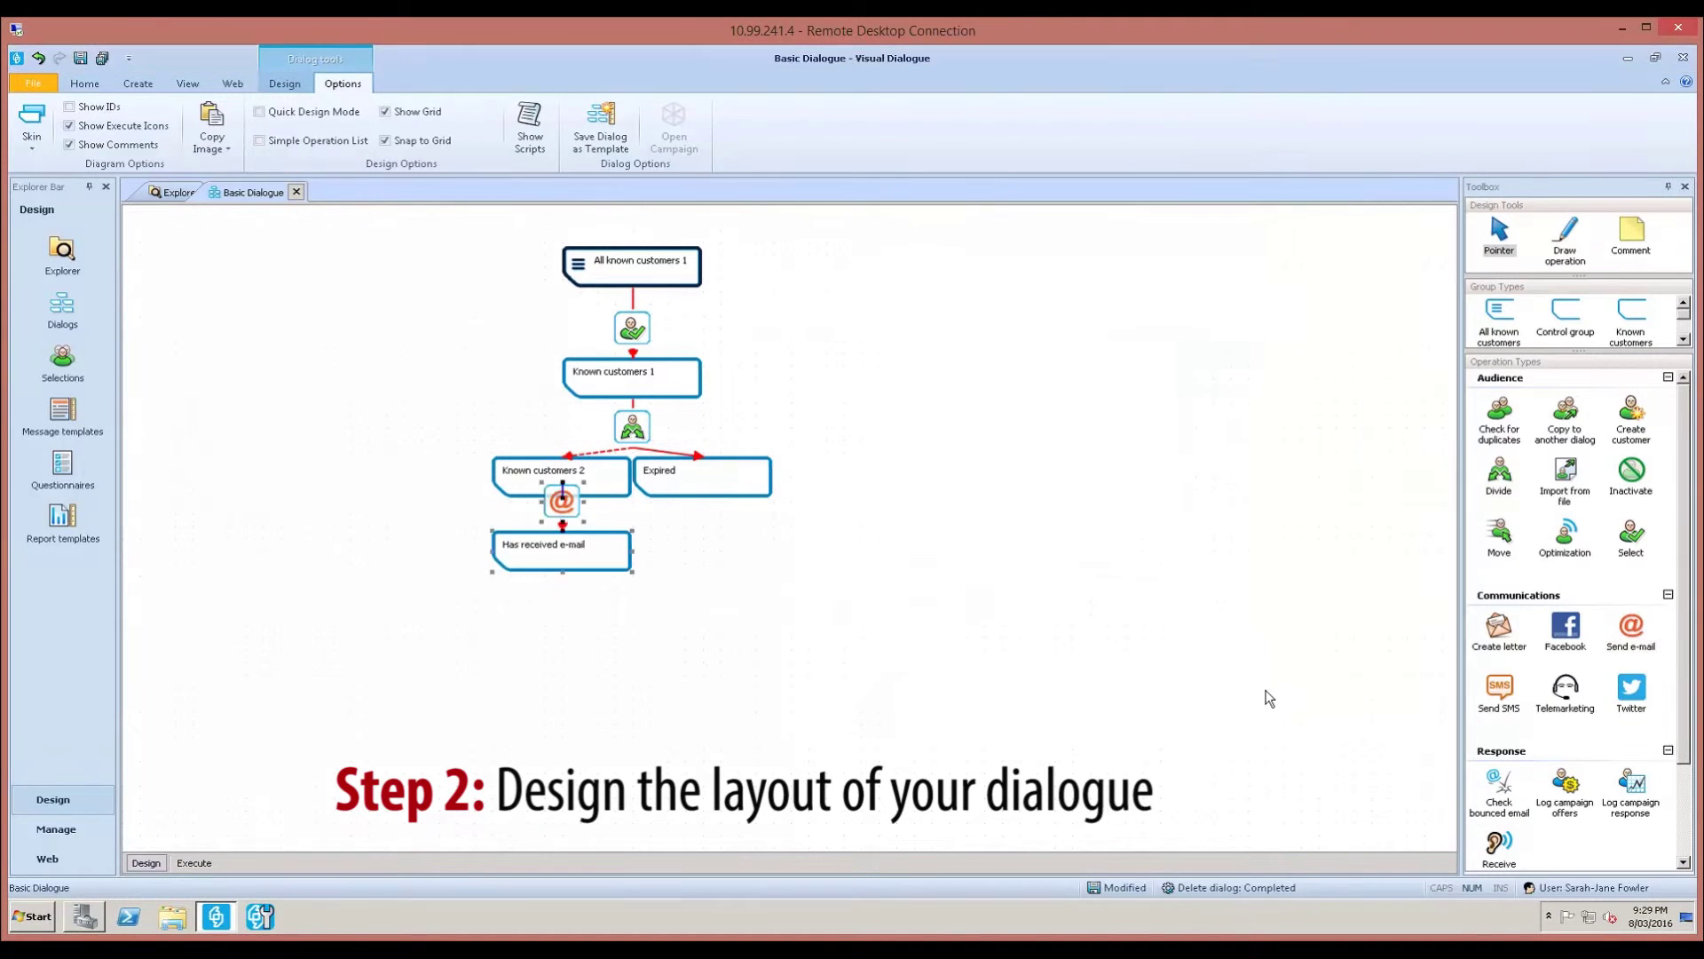
{"action": "left_click_drag", "start_coordinate": [554, 524], "coordinate": [555, 561]}
{"action": "left_click", "coordinate": [859, 584]}
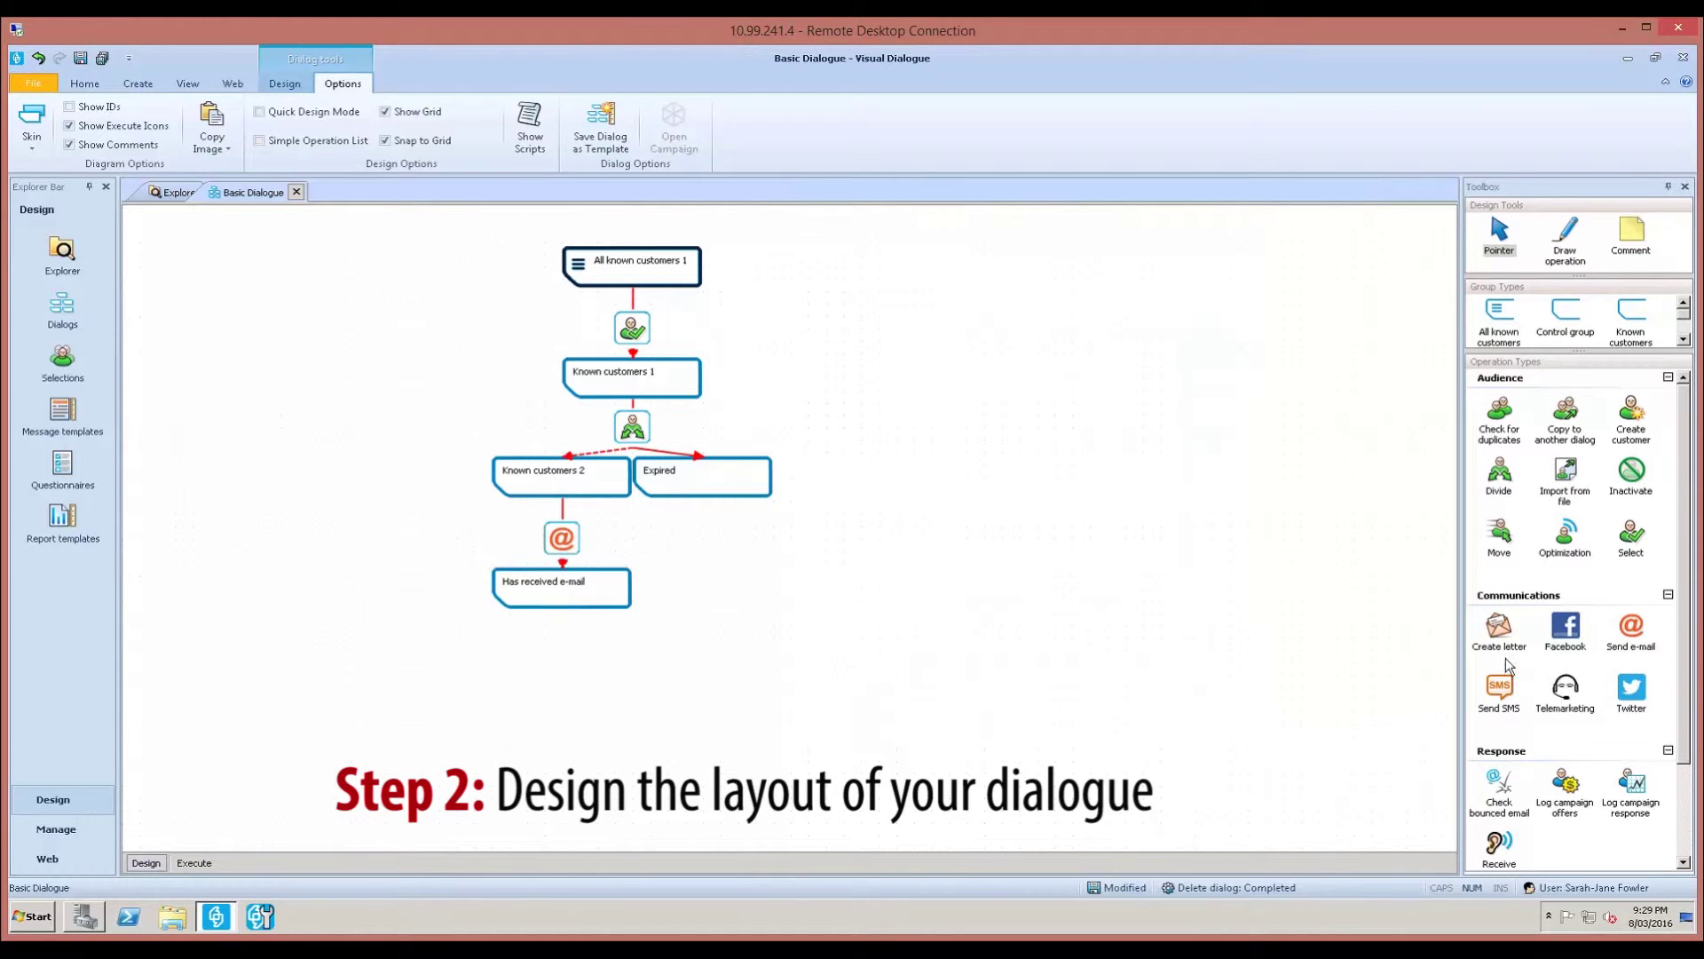
Step: Add a Create letter operation from the Expired group to a new group, and line both up with the e-mail branch
{"action": "left_click", "coordinate": [1497, 630]}
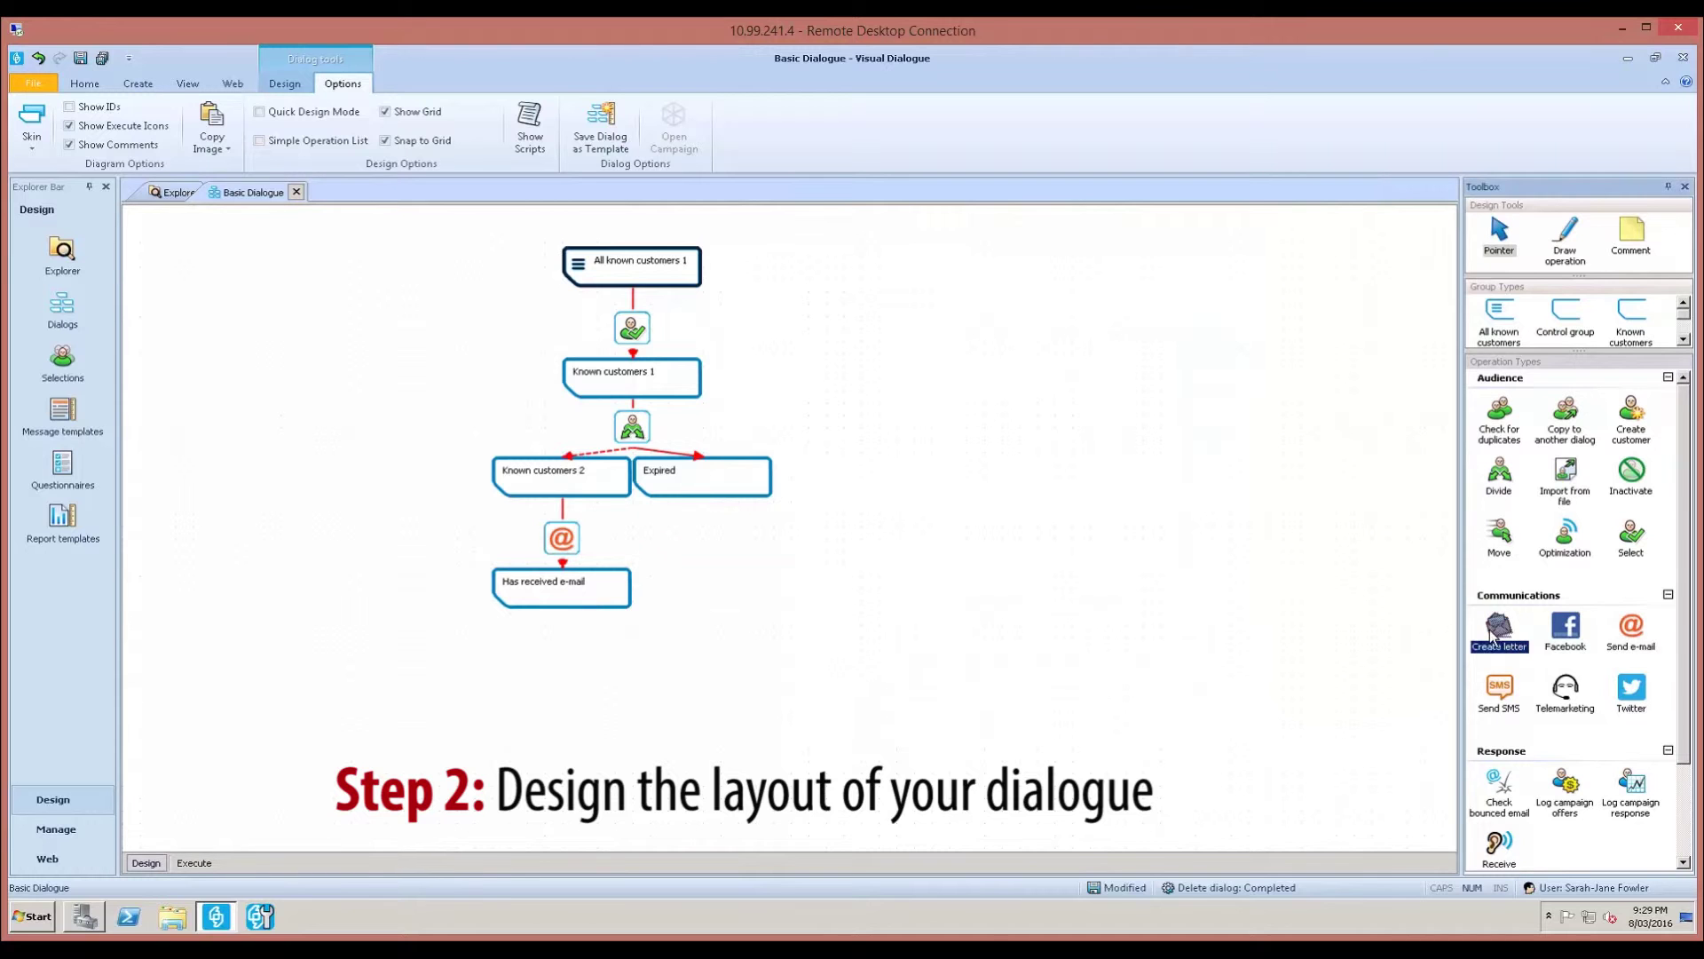
{"action": "left_click_drag", "start_coordinate": [704, 481], "coordinate": [721, 527]}
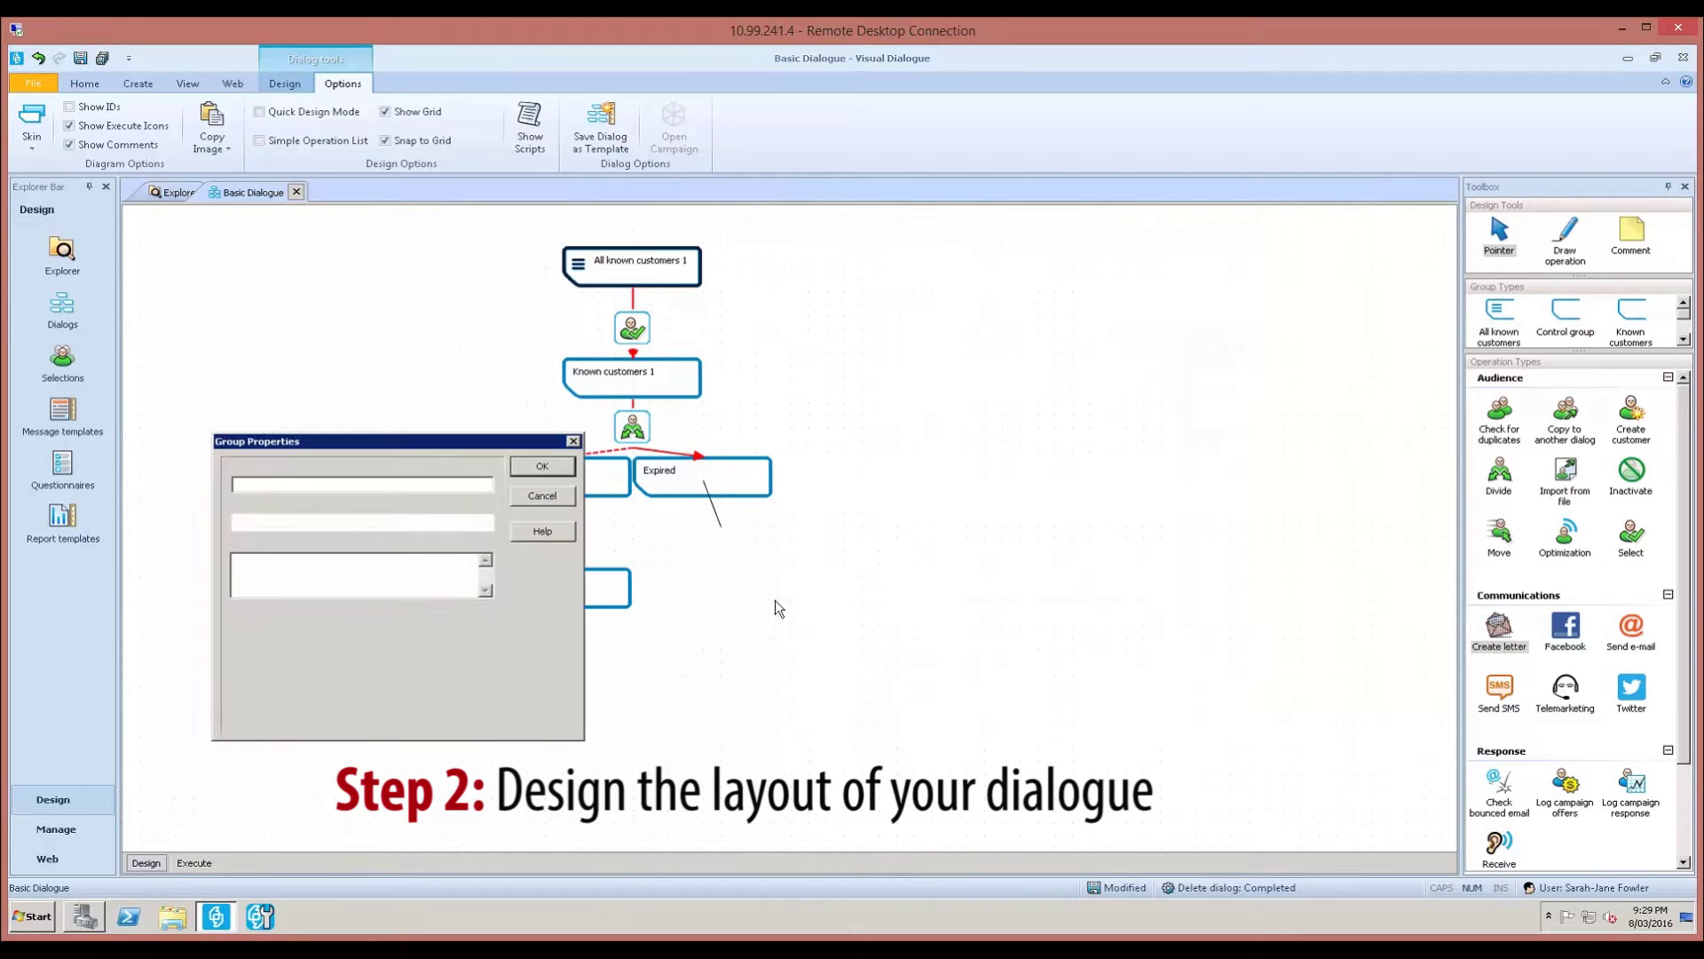
{"action": "left_click", "coordinate": [550, 468]}
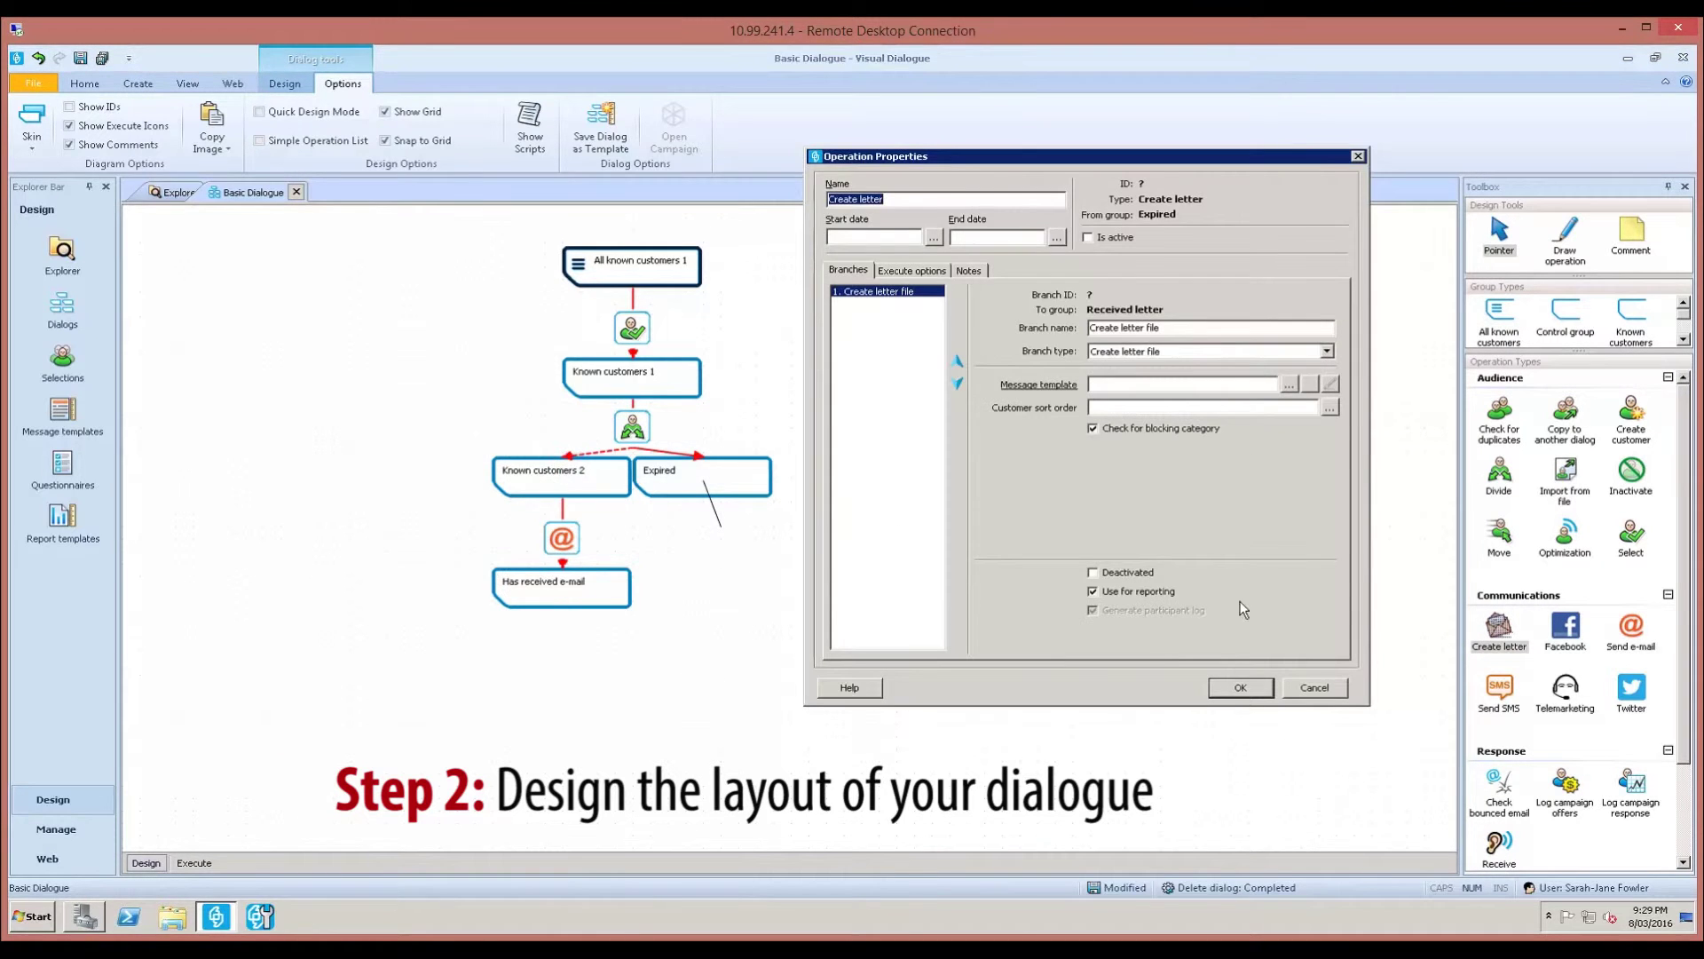
{"action": "left_click", "coordinate": [1241, 688]}
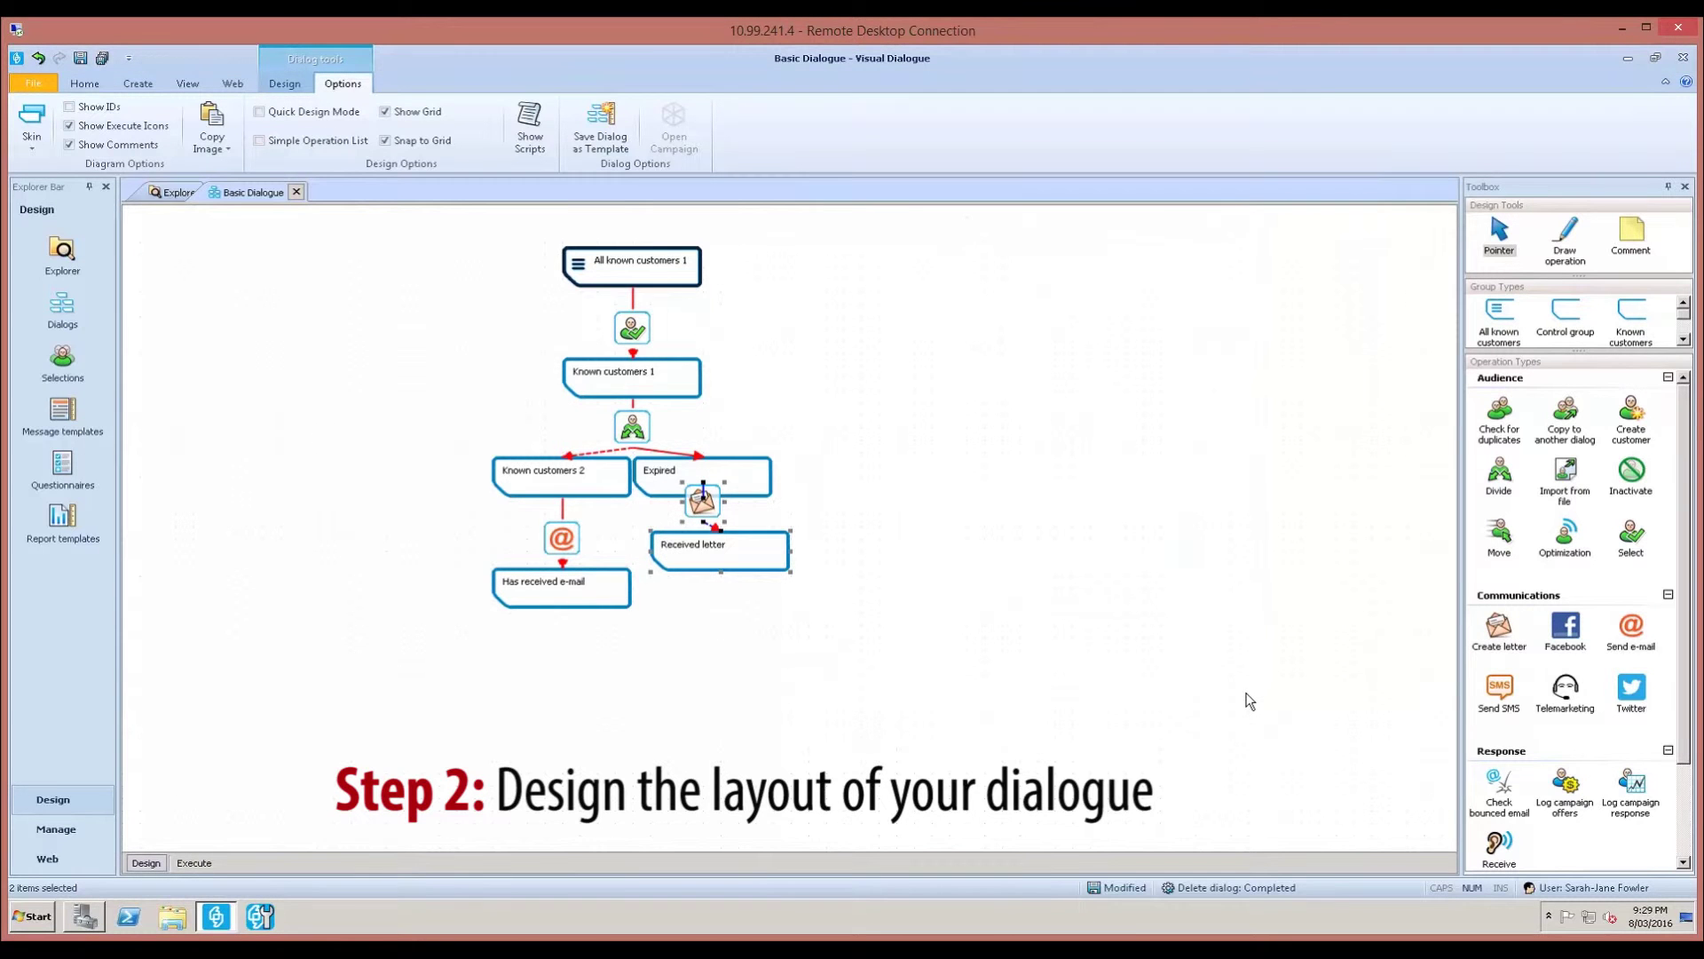
{"action": "left_click_drag", "start_coordinate": [775, 640], "coordinate": [700, 609]}
{"action": "left_click", "coordinate": [769, 643]}
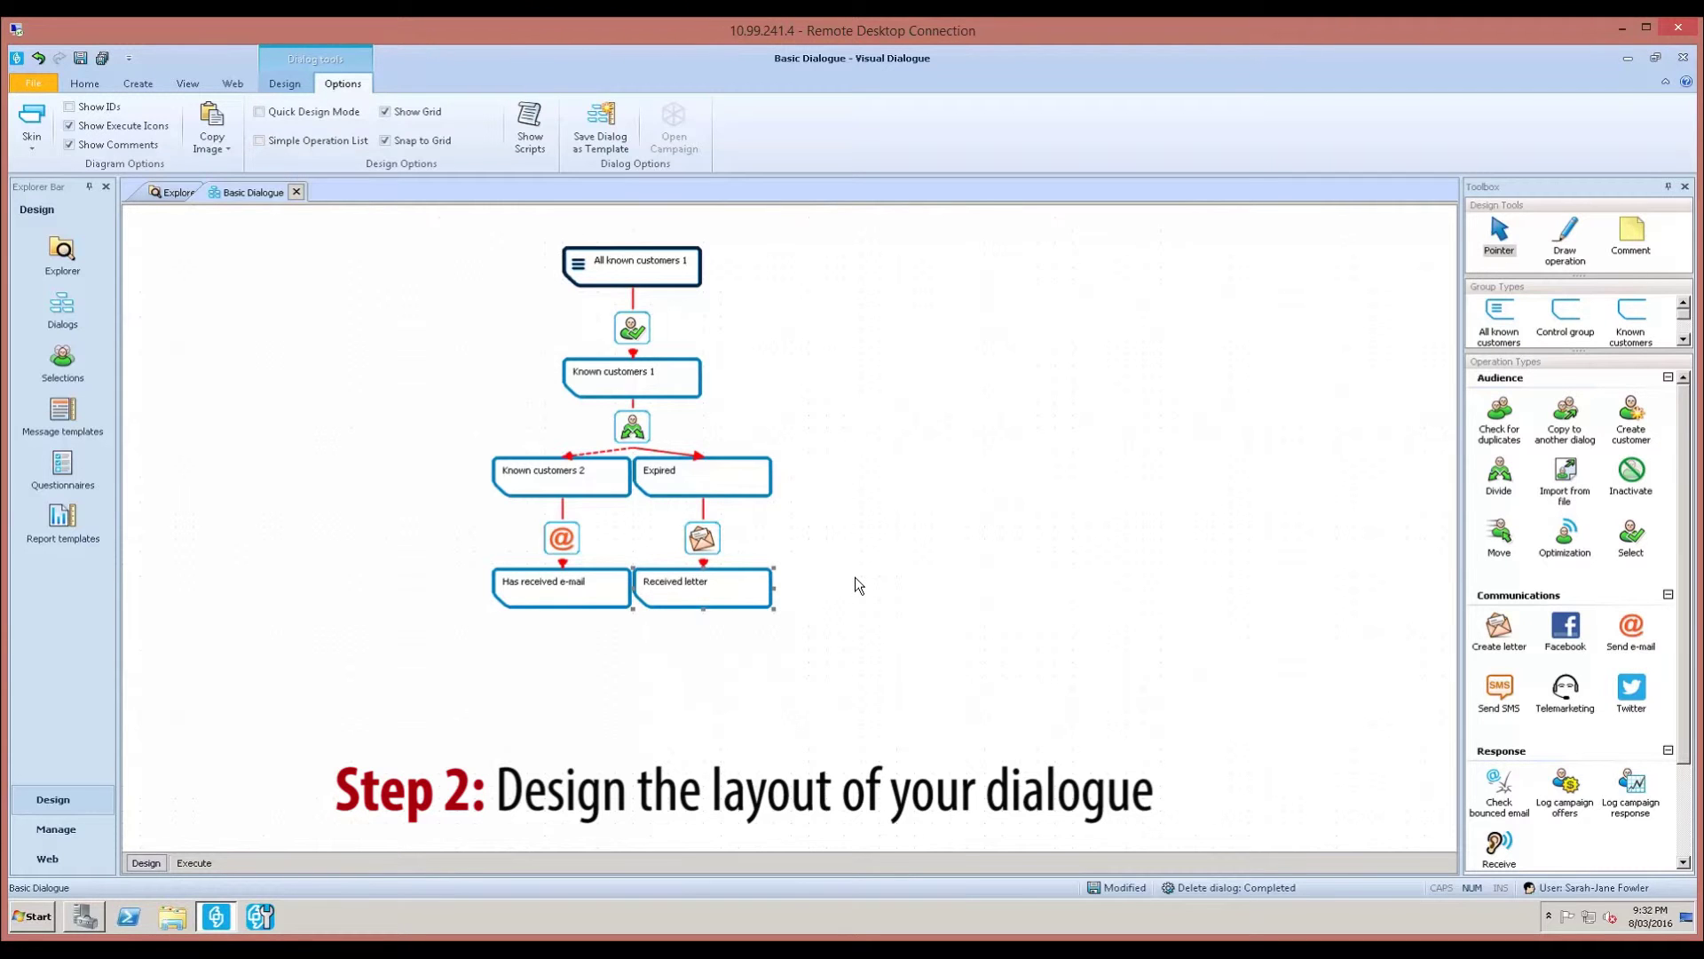
Step: Add a Check bounced email operation from the Has received e-mail group with an Email OK branch to a new group
{"action": "left_click", "coordinate": [1500, 795]}
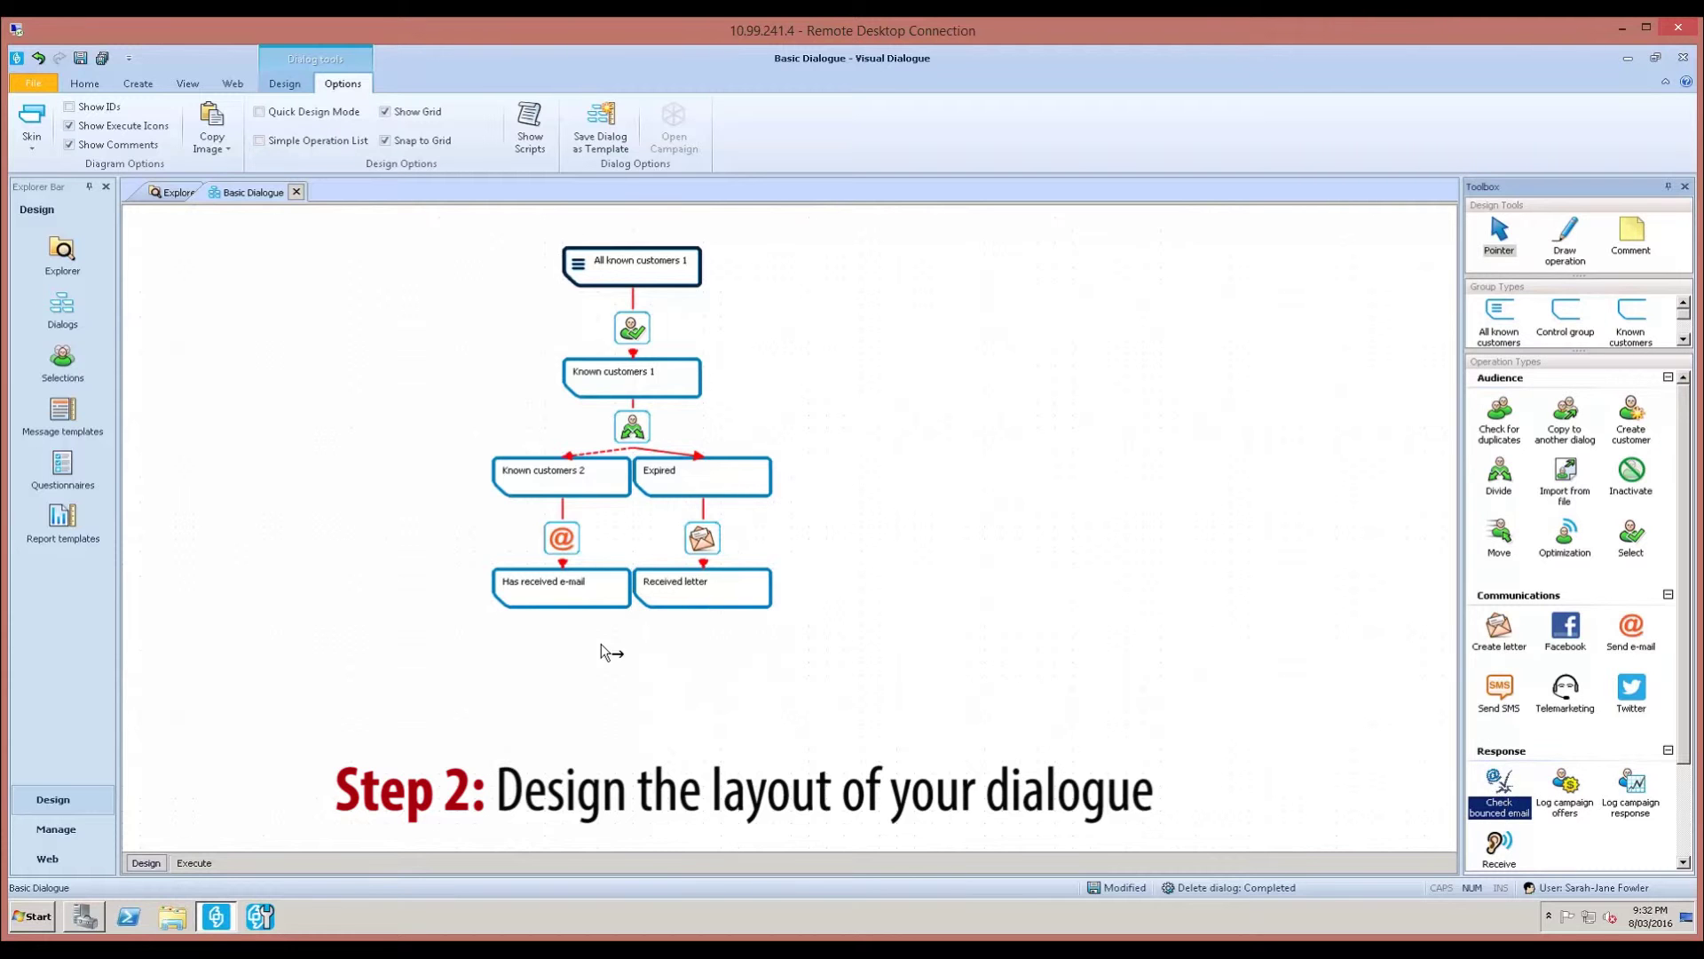
{"action": "left_click_drag", "start_coordinate": [544, 599], "coordinate": [519, 641]}
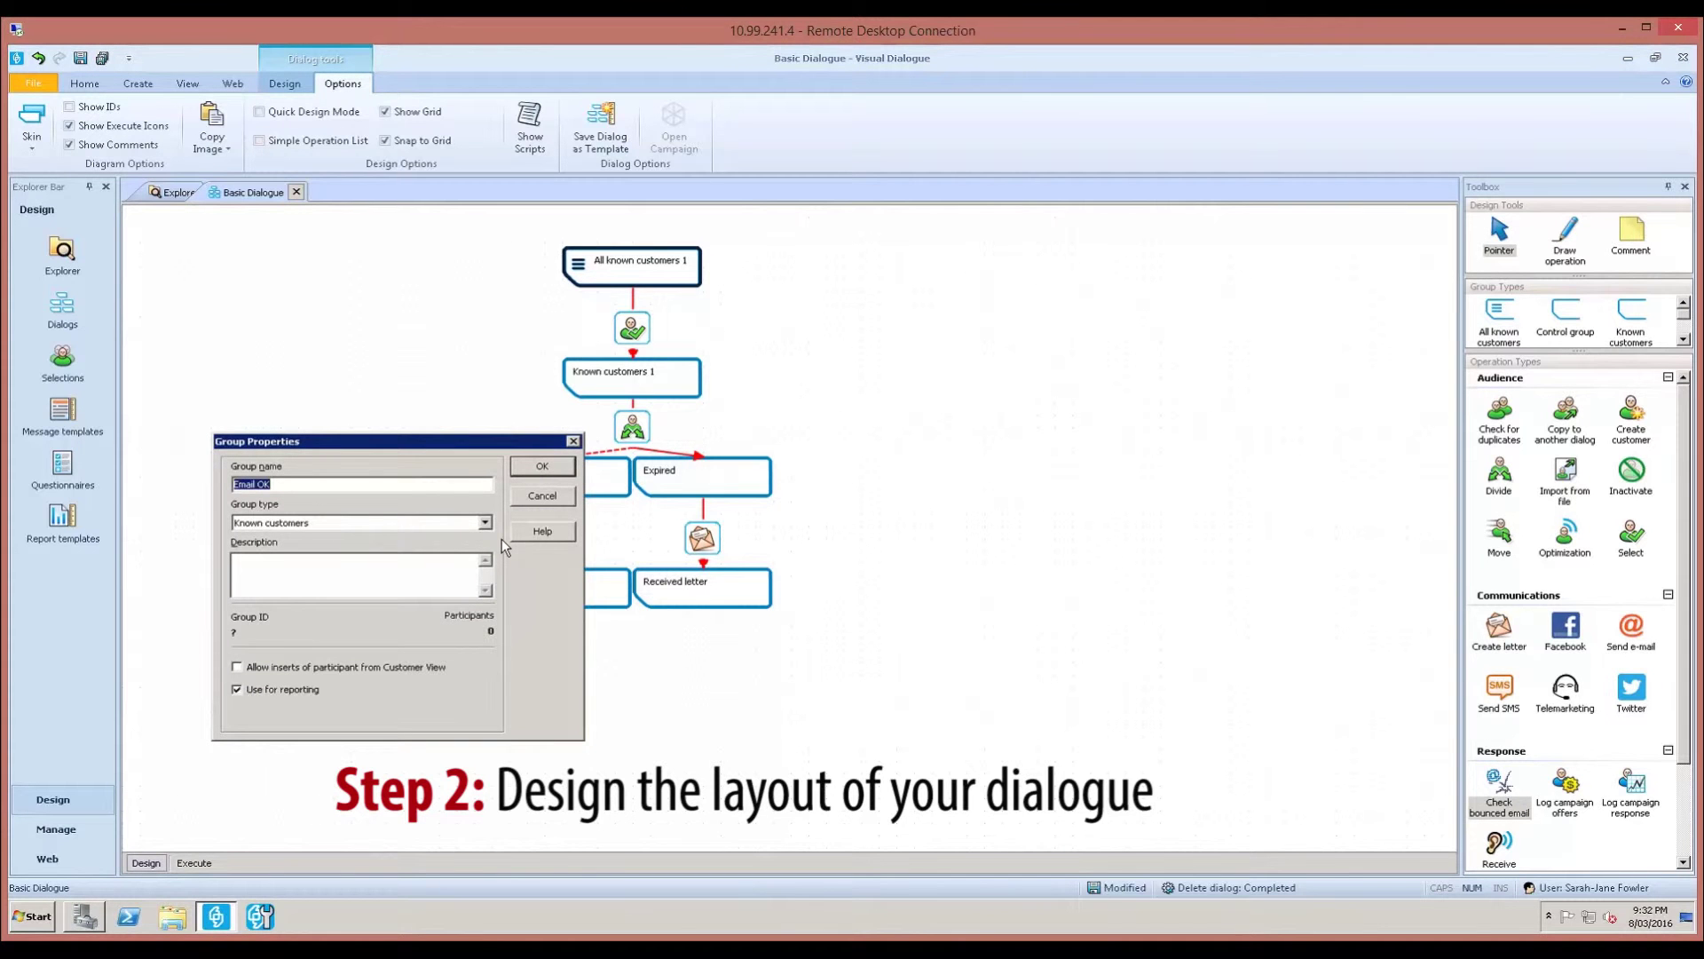
{"action": "left_click", "coordinate": [536, 467]}
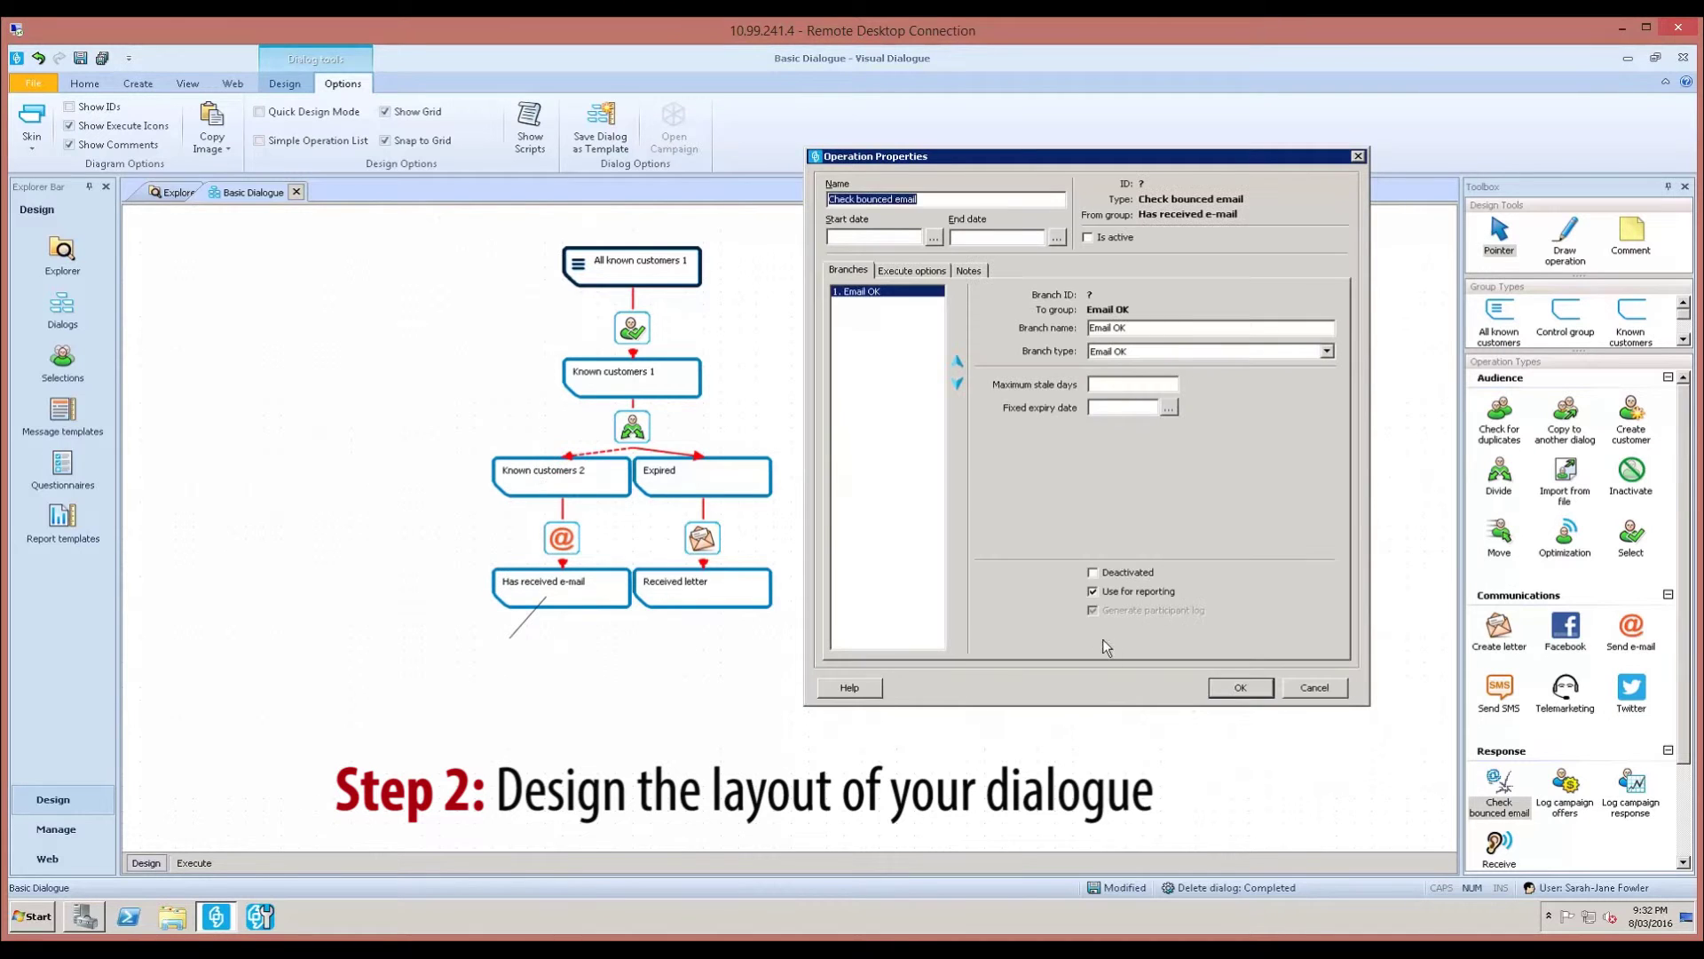
{"action": "left_click", "coordinate": [1238, 688]}
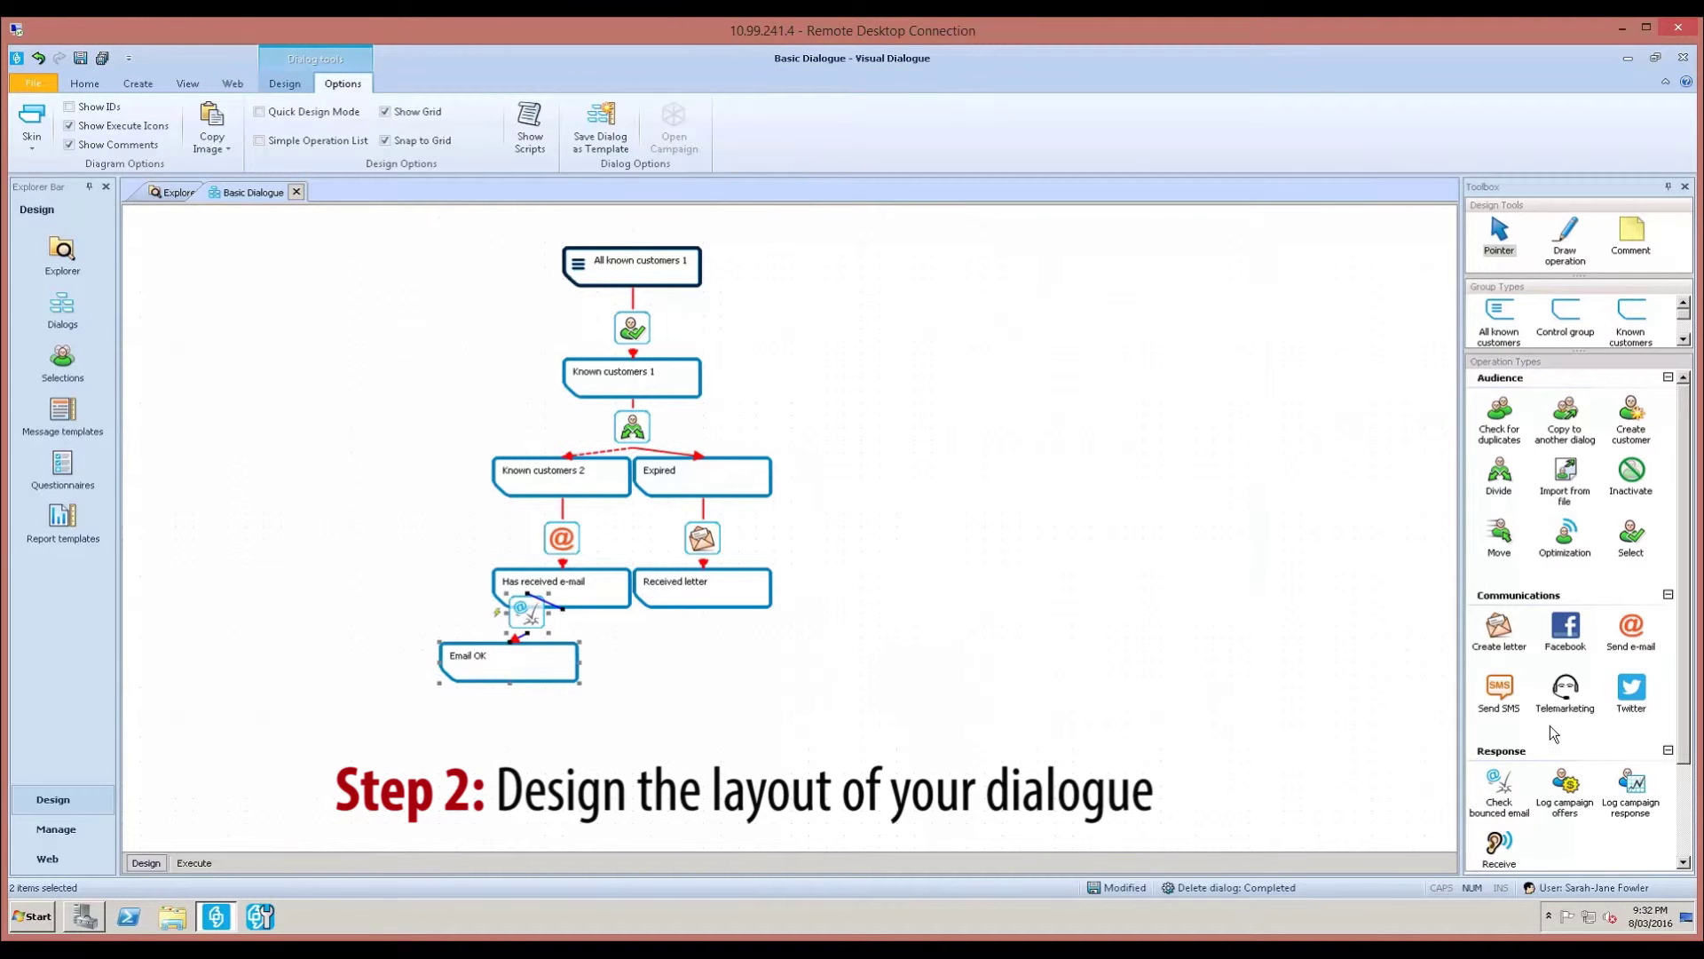
Step: Add an Email bounced branch from the Check bounced email operation to another known customers group
{"action": "left_click", "coordinate": [1501, 795]}
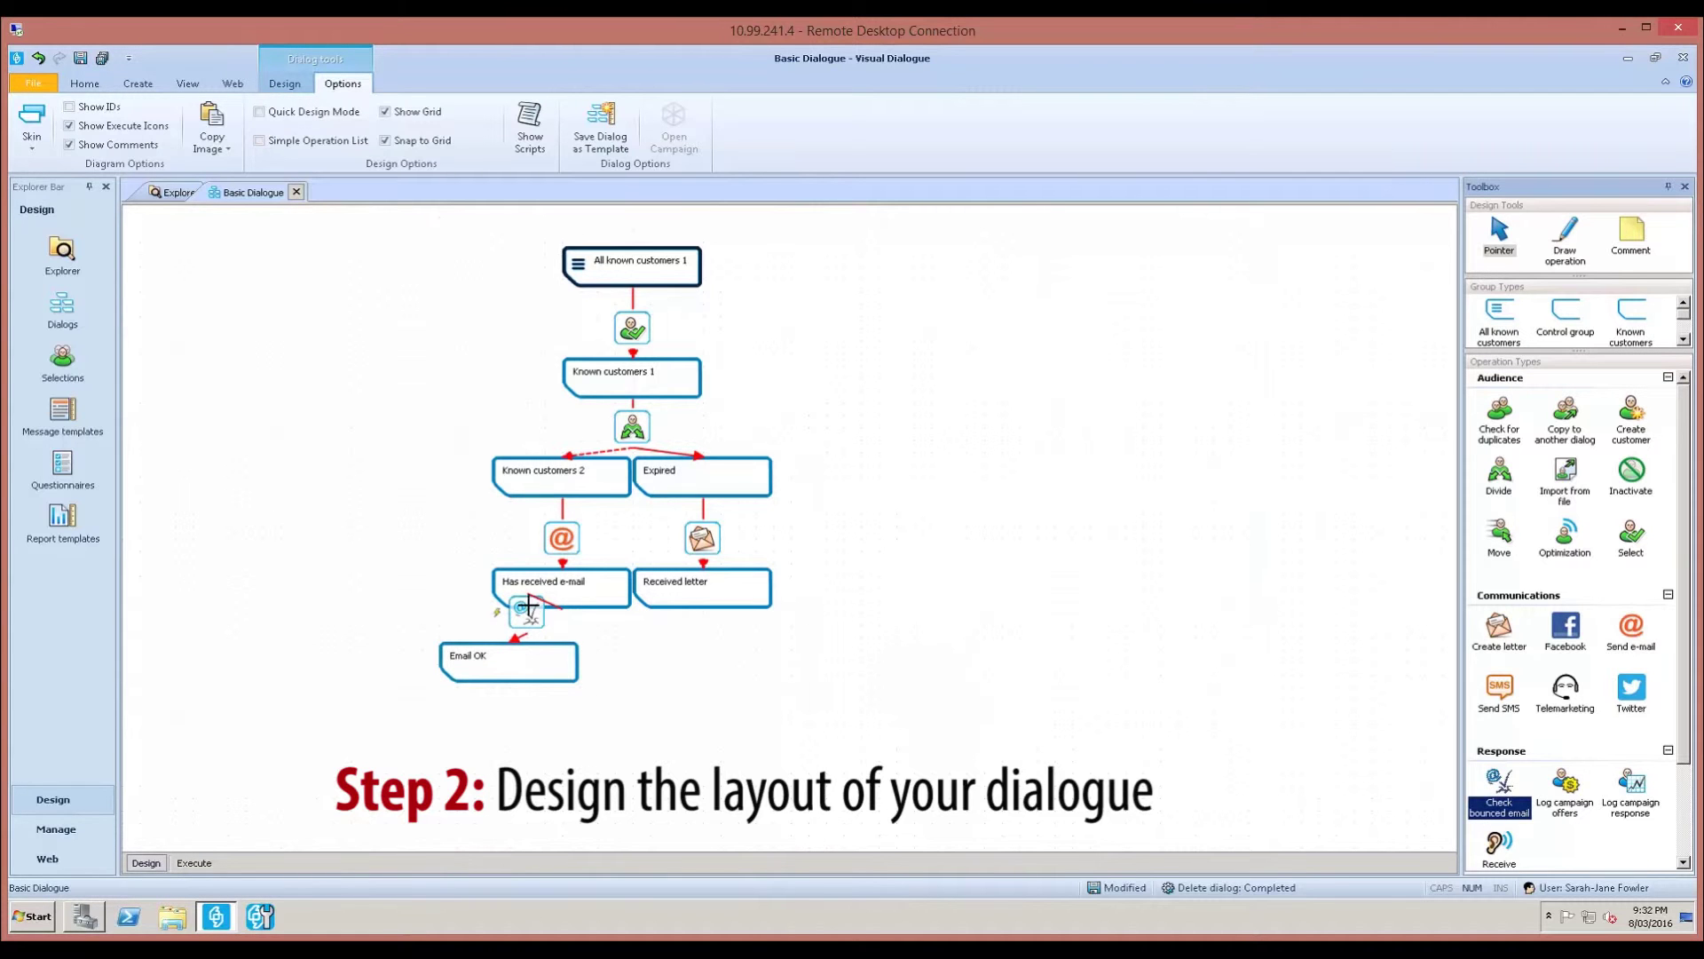
{"action": "left_click_drag", "start_coordinate": [534, 615], "coordinate": [615, 650]}
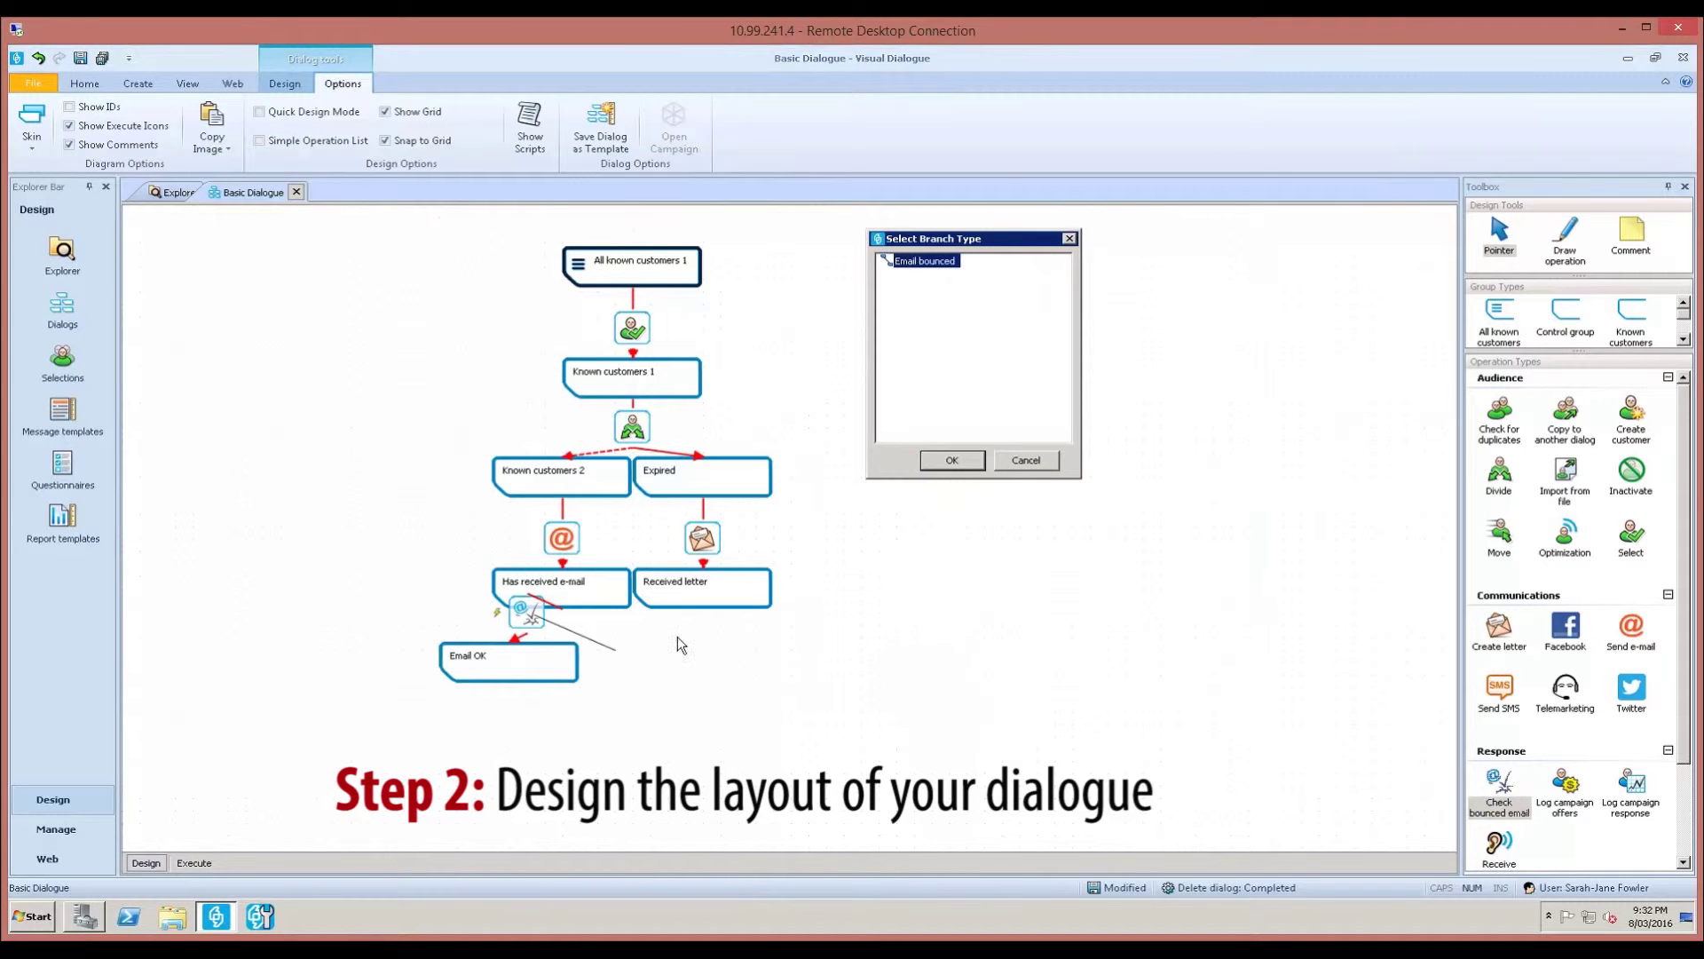
{"action": "left_click", "coordinate": [951, 462]}
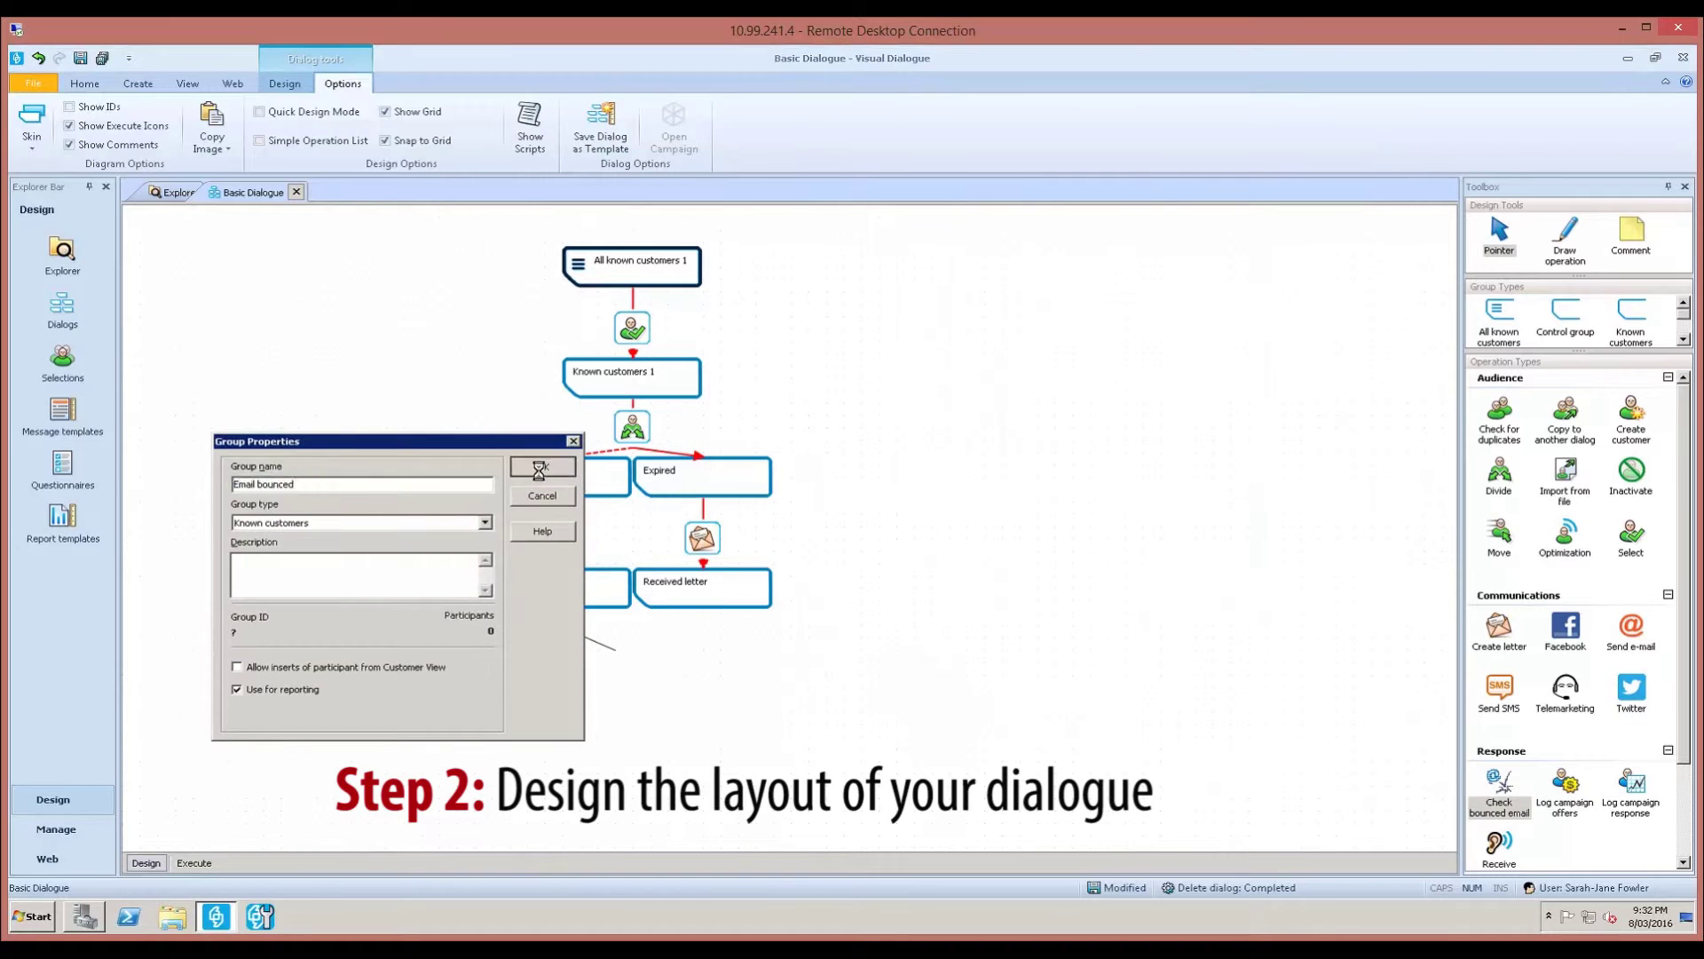
{"action": "left_click", "coordinate": [540, 474]}
{"action": "left_click", "coordinate": [1245, 685]}
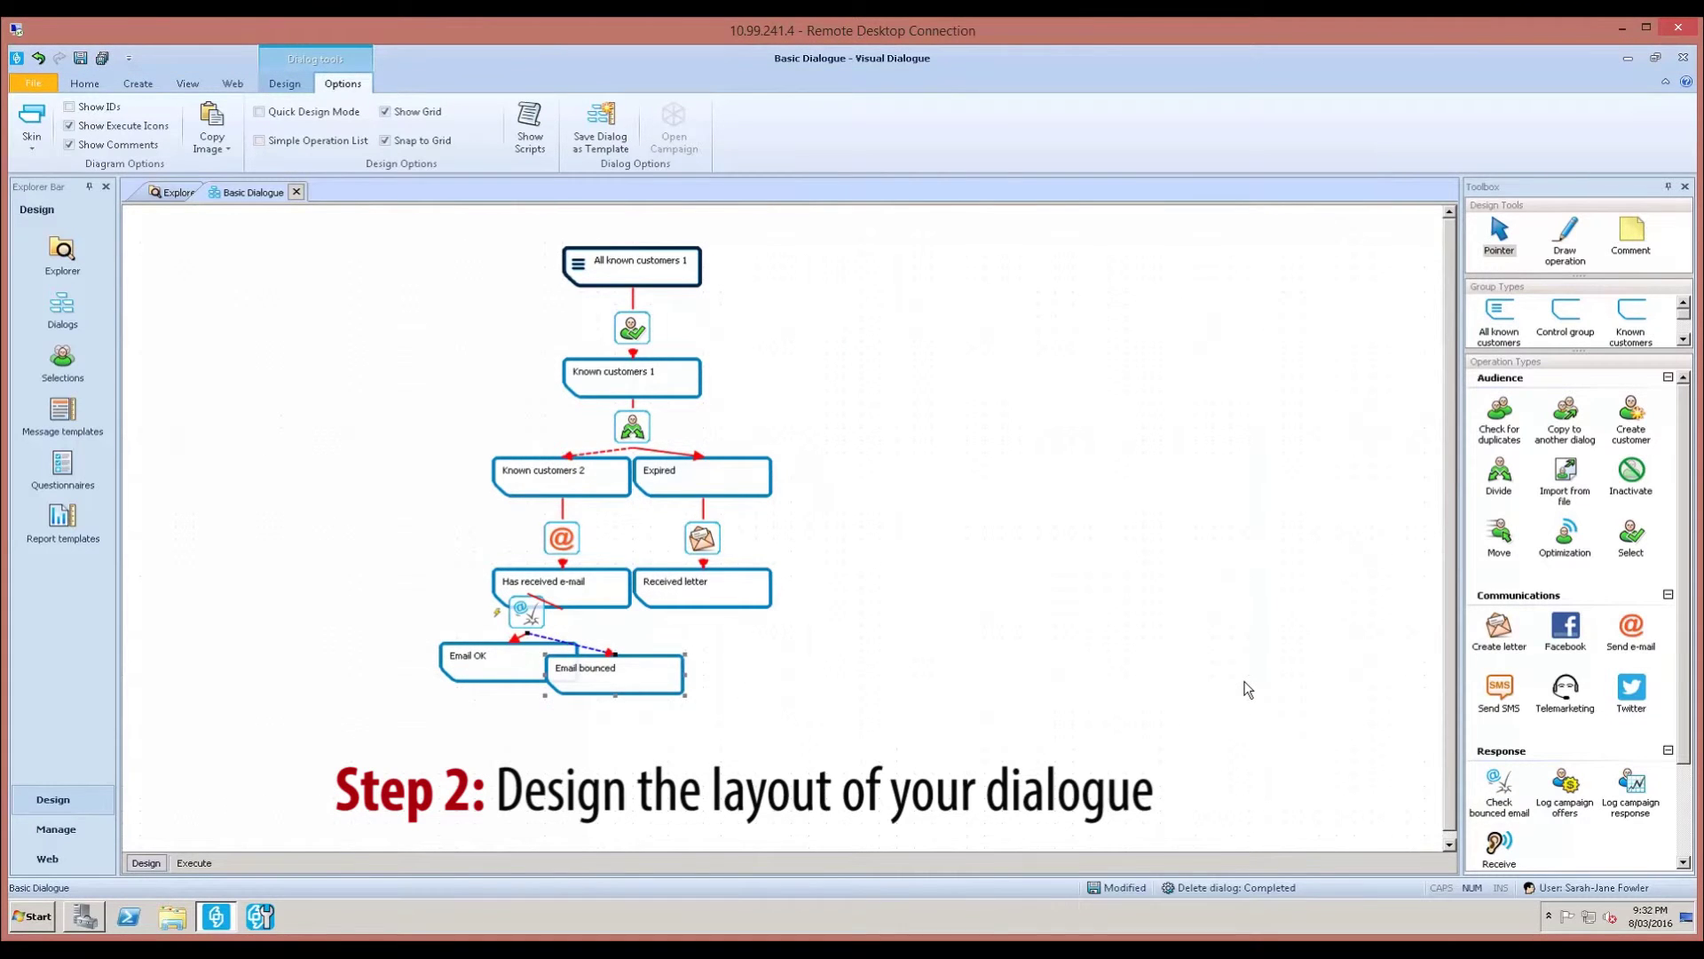
Step: Tighten the upper layout by shifting the Select and Divide operations and the groups beneath them slightly upward
{"action": "left_click_drag", "start_coordinate": [630, 326], "coordinate": [630, 314]}
{"action": "left_click_drag", "start_coordinate": [629, 379], "coordinate": [628, 367]}
{"action": "left_click", "coordinate": [629, 431]}
{"action": "left_click_drag", "start_coordinate": [624, 439], "coordinate": [624, 424]}
{"action": "left_click", "coordinate": [586, 459]}
{"action": "left_click", "coordinate": [675, 479], "text": "ctrl"}
{"action": "left_click_drag", "start_coordinate": [598, 483], "coordinate": [599, 471]}
Step: Shift the Send e-mail and Create letter operations, plus the Has received e-mail and Received letter groups, upward to close the gaps
{"action": "left_click", "coordinate": [566, 538]}
{"action": "left_click", "coordinate": [708, 535], "text": "ctrl"}
{"action": "left_click_drag", "start_coordinate": [568, 538], "coordinate": [568, 513]}
{"action": "left_click", "coordinate": [589, 584]}
{"action": "left_click", "coordinate": [669, 587], "text": "ctrl"}
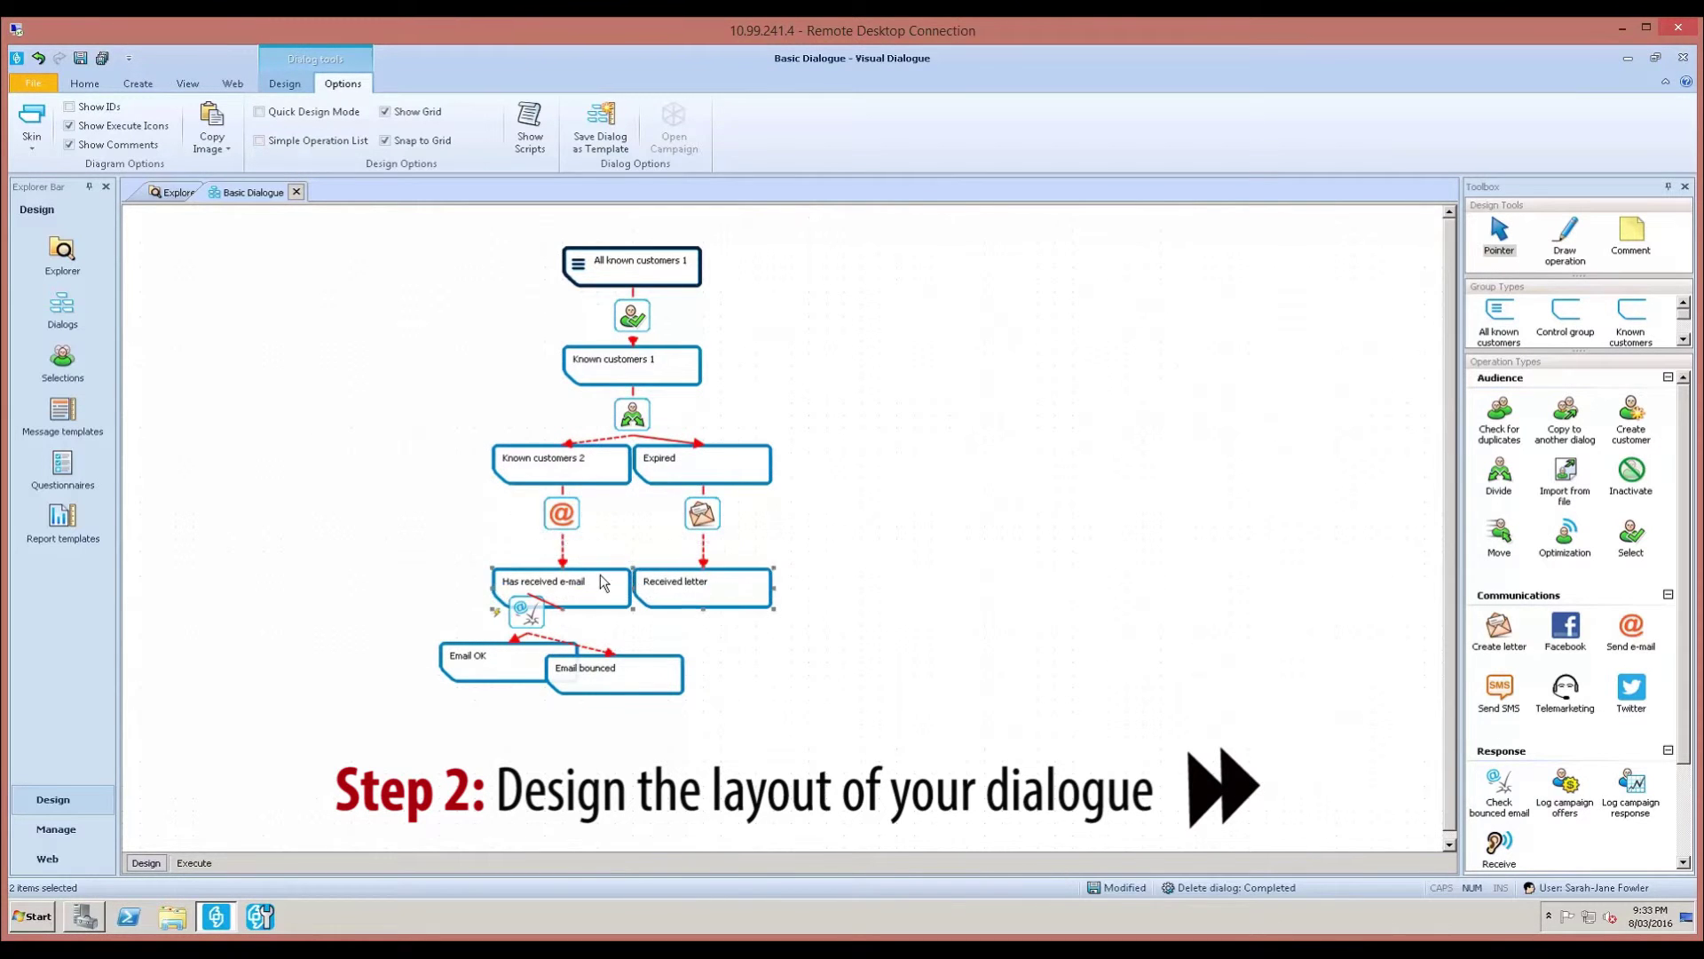
{"action": "left_click_drag", "start_coordinate": [669, 588], "coordinate": [669, 563]}
Step: Centre the Check bounced email operation beneath Has received e-mail and align the Email OK and Email bounced groups side by side below it
{"action": "left_click_drag", "start_coordinate": [530, 612], "coordinate": [487, 657]}
{"action": "double_click", "coordinate": [486, 657]}
{"action": "left_click", "coordinate": [541, 481]}
{"action": "left_click_drag", "start_coordinate": [588, 687], "coordinate": [607, 664]}
{"action": "double_click", "coordinate": [518, 667]}
{"action": "left_click", "coordinate": [570, 444]}
{"action": "left_click_drag", "start_coordinate": [497, 665], "coordinate": [513, 665]}
{"action": "left_click_drag", "start_coordinate": [584, 655], "coordinate": [585, 665]}
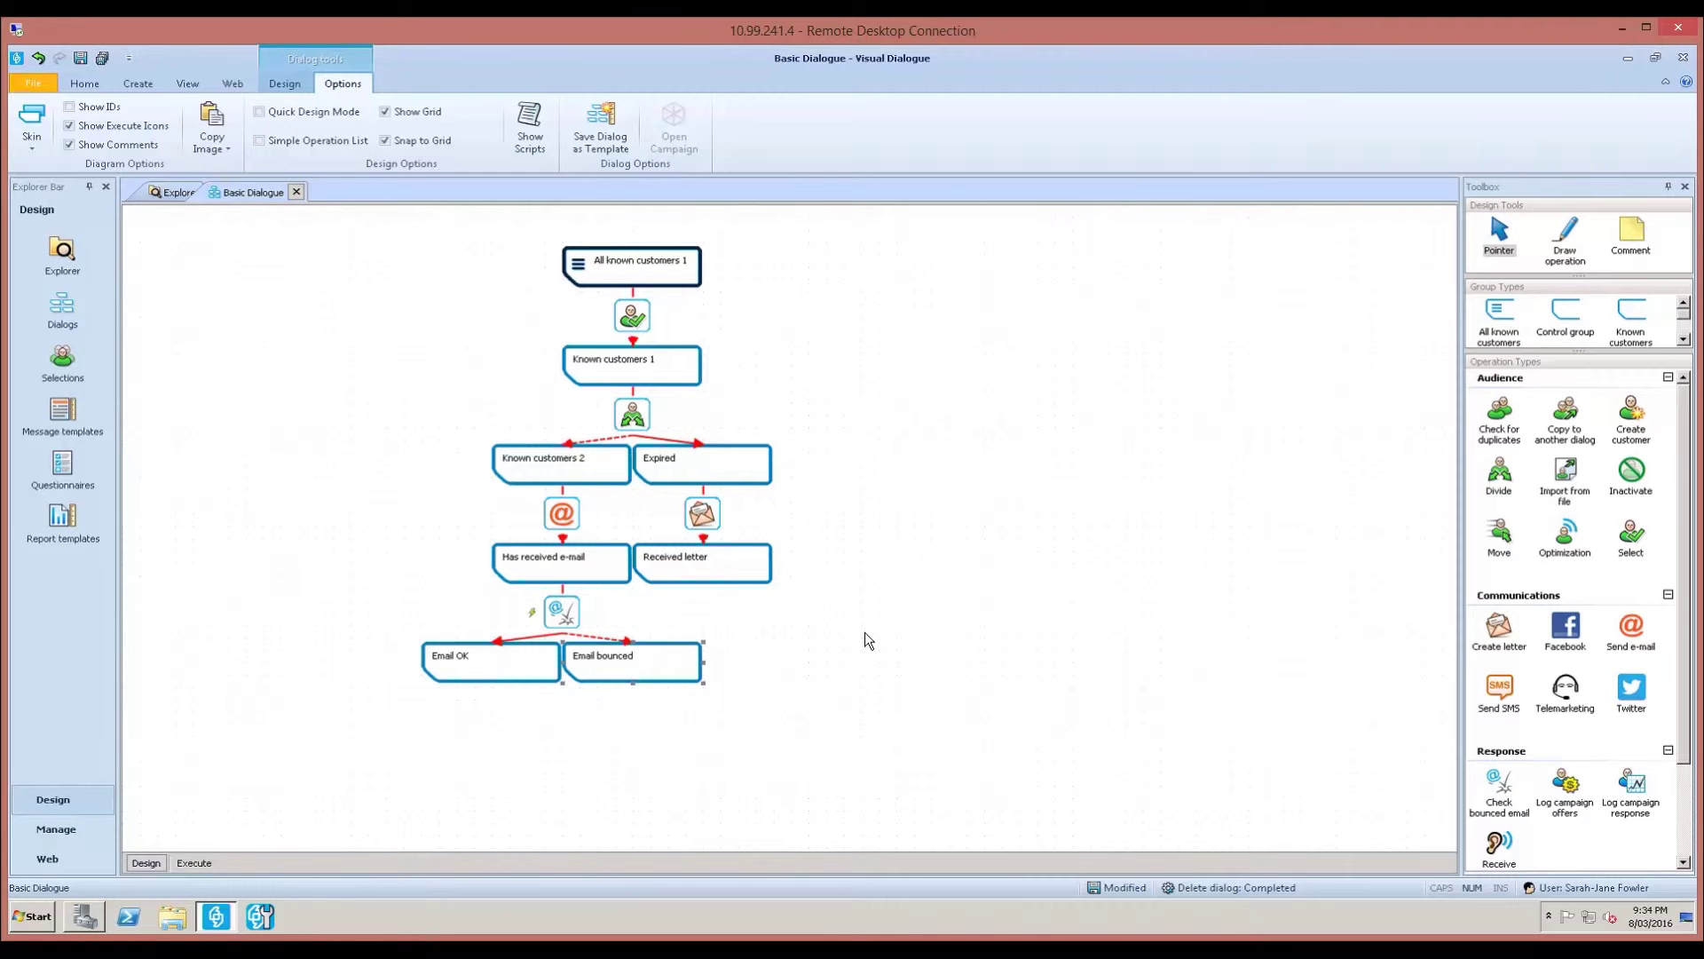
Step: Rename the starting All known customers group as All Customers
{"action": "double_click", "coordinate": [671, 269]}
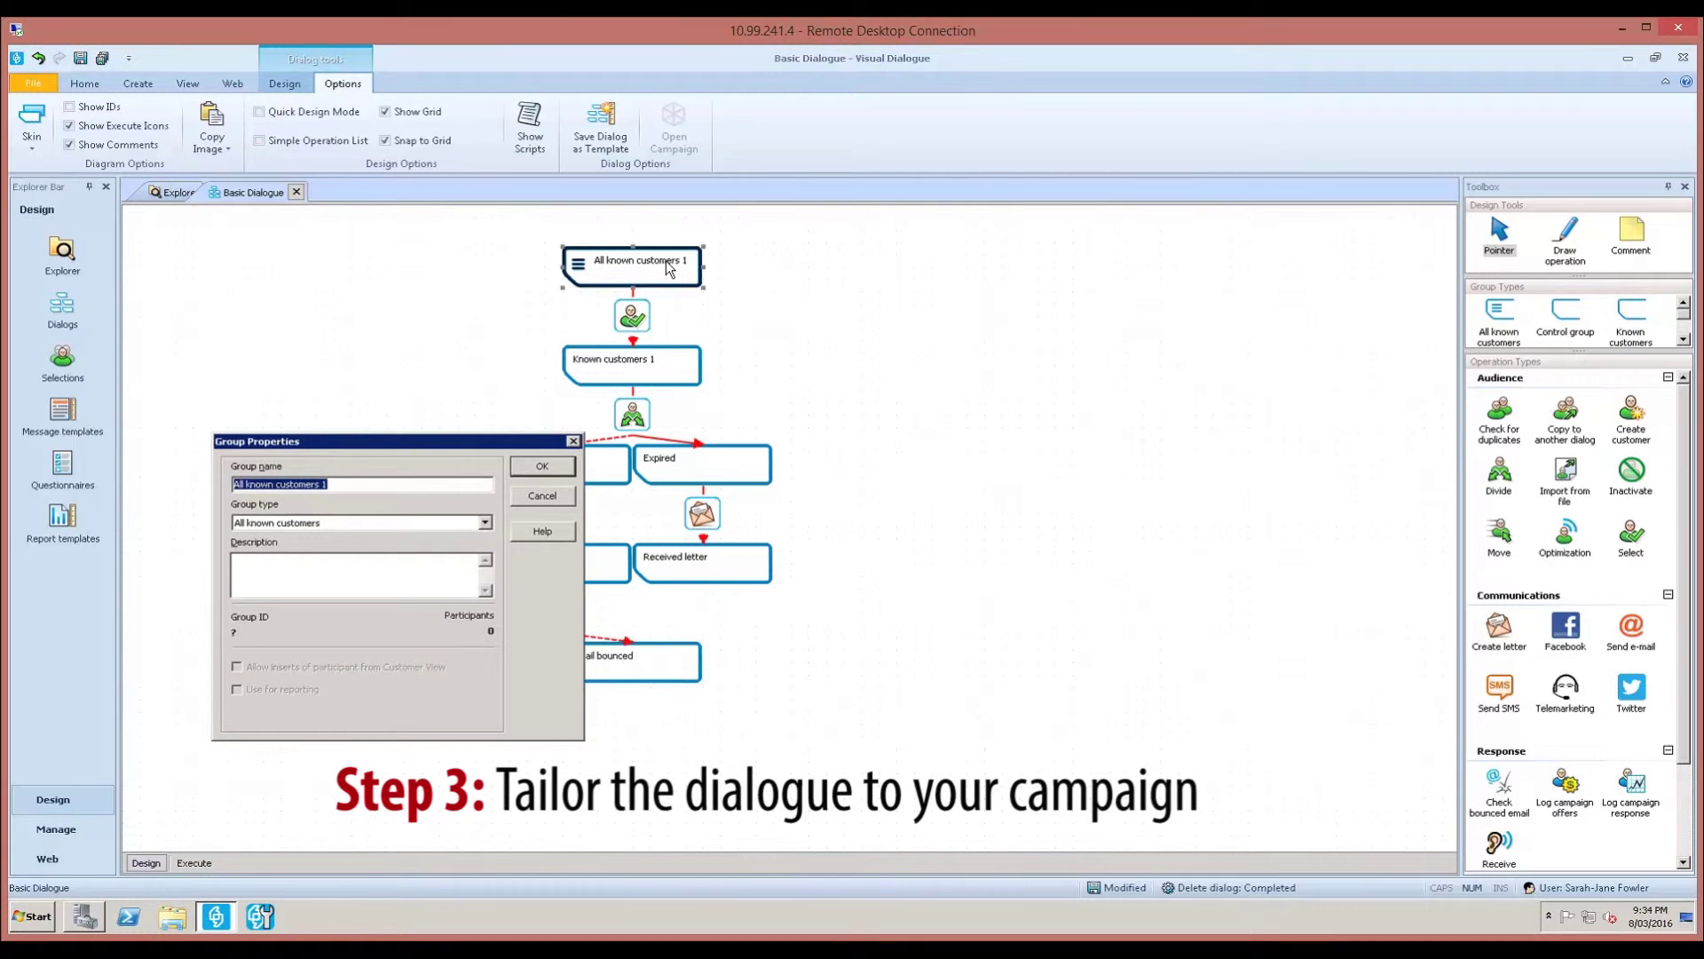
{"action": "type", "text": "All Customers"}
{"action": "key", "text": "Return"}
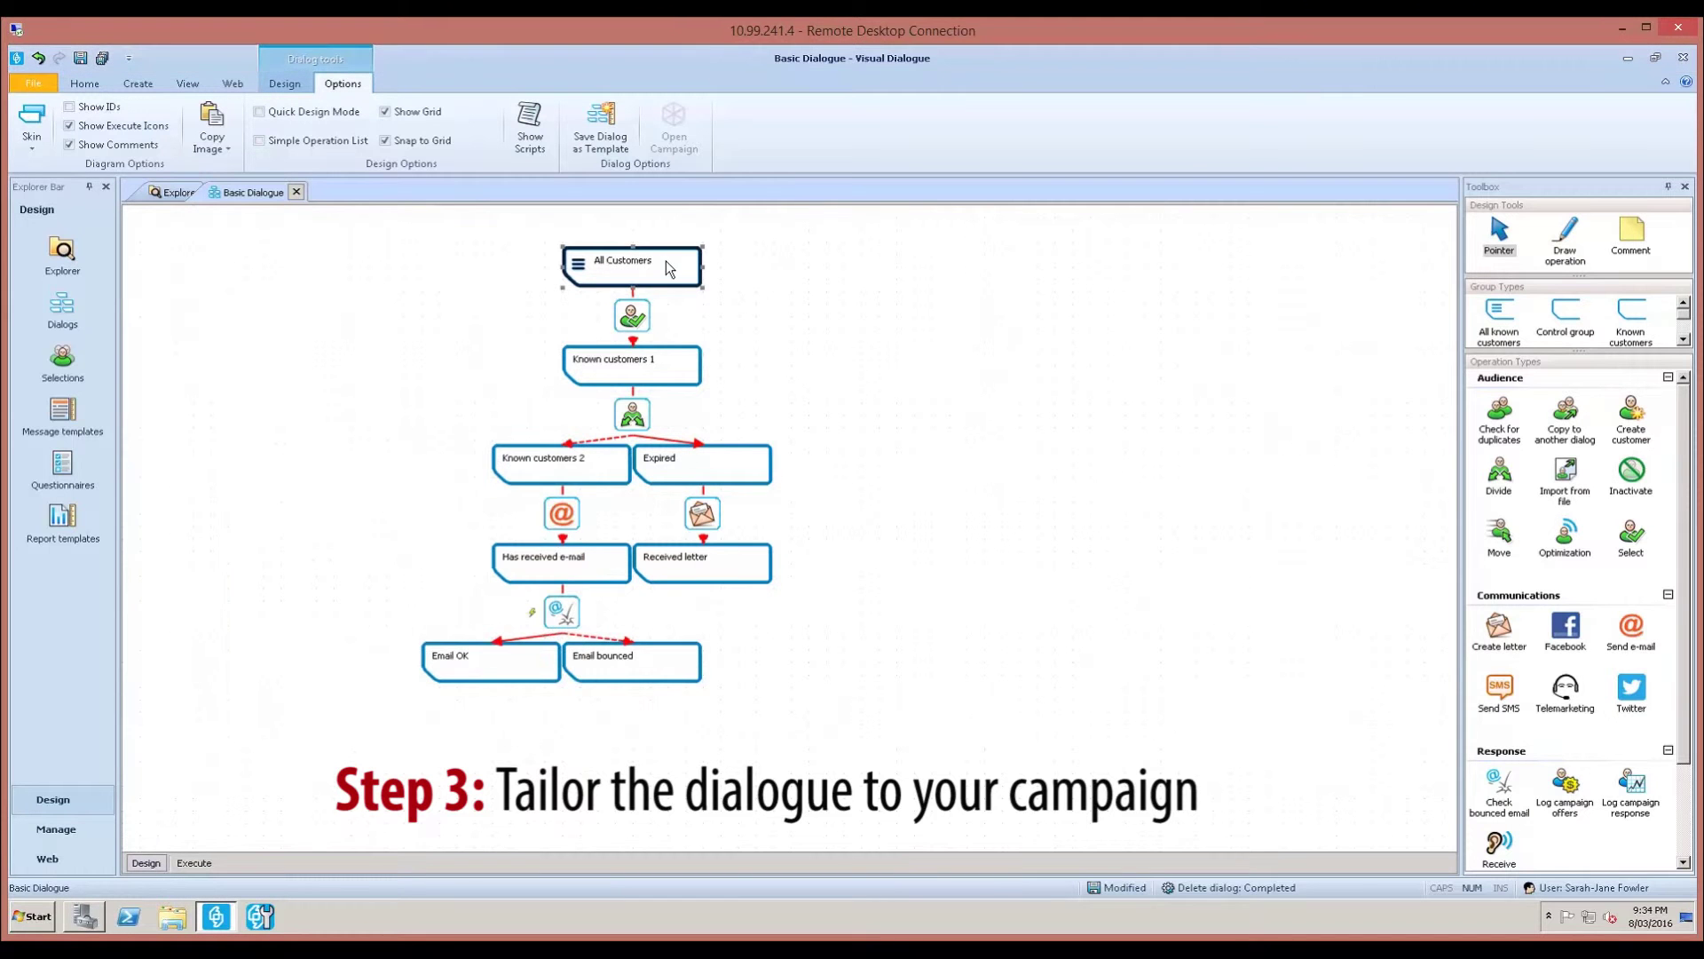
Step: Assign the sel_basic selection from the Basic Dialogue folder to the Select operation and make the operation active
{"action": "double_click", "coordinate": [634, 323]}
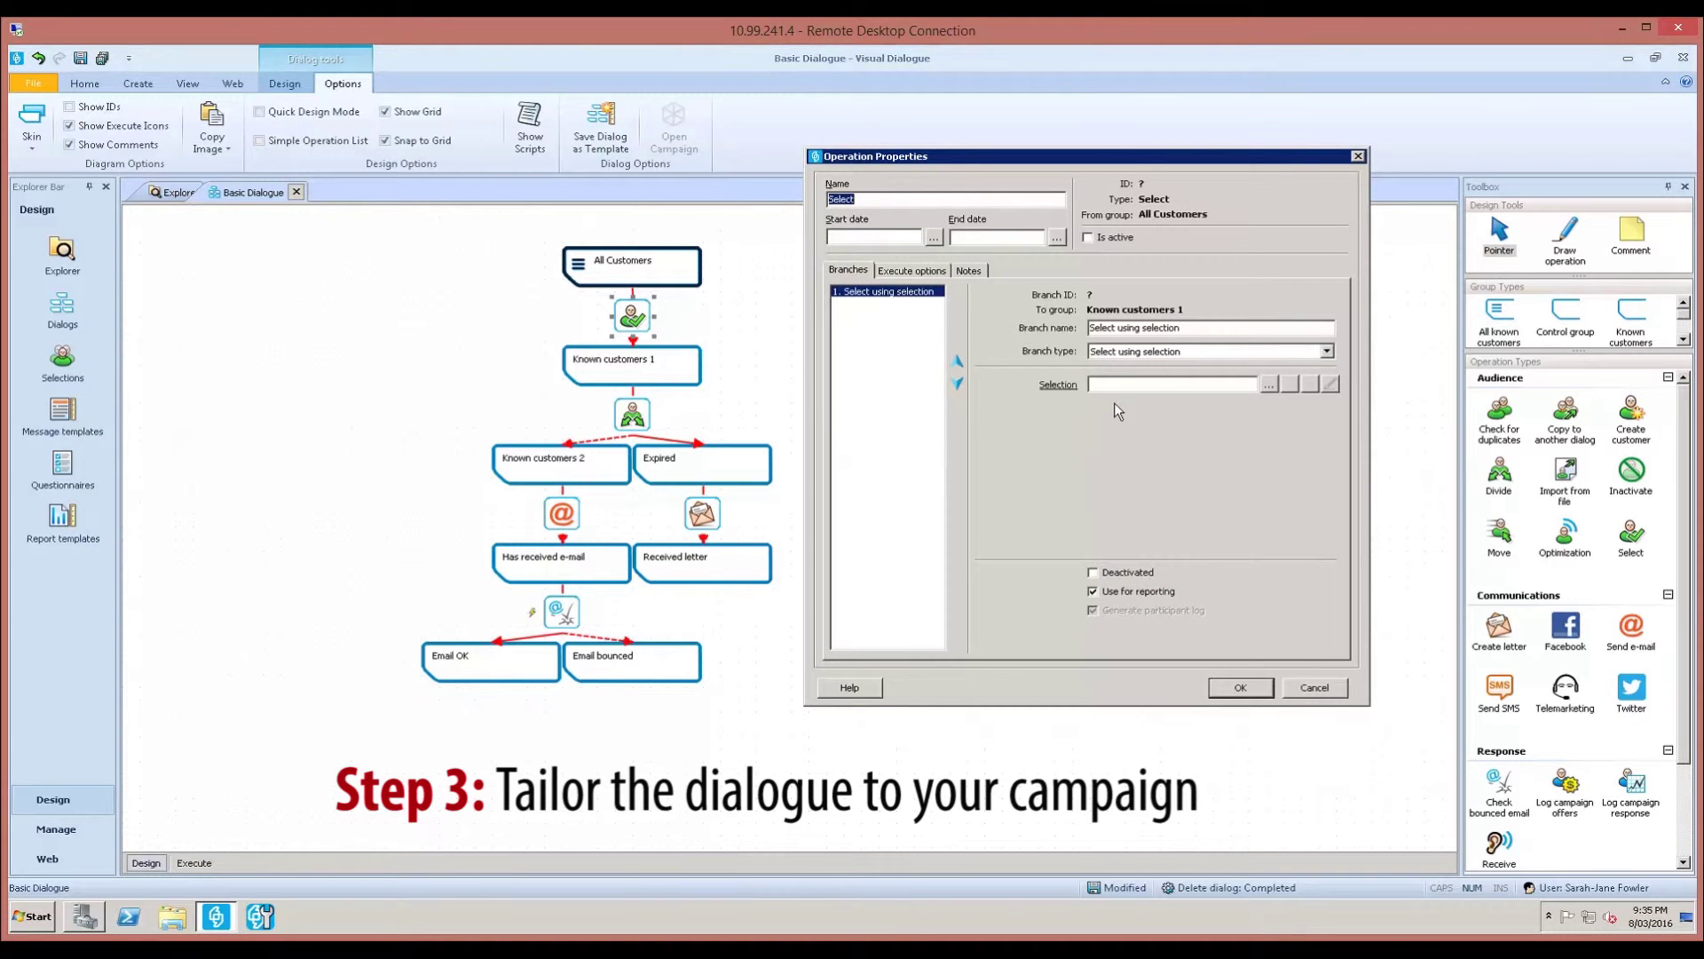
{"action": "left_click", "coordinate": [1272, 385]}
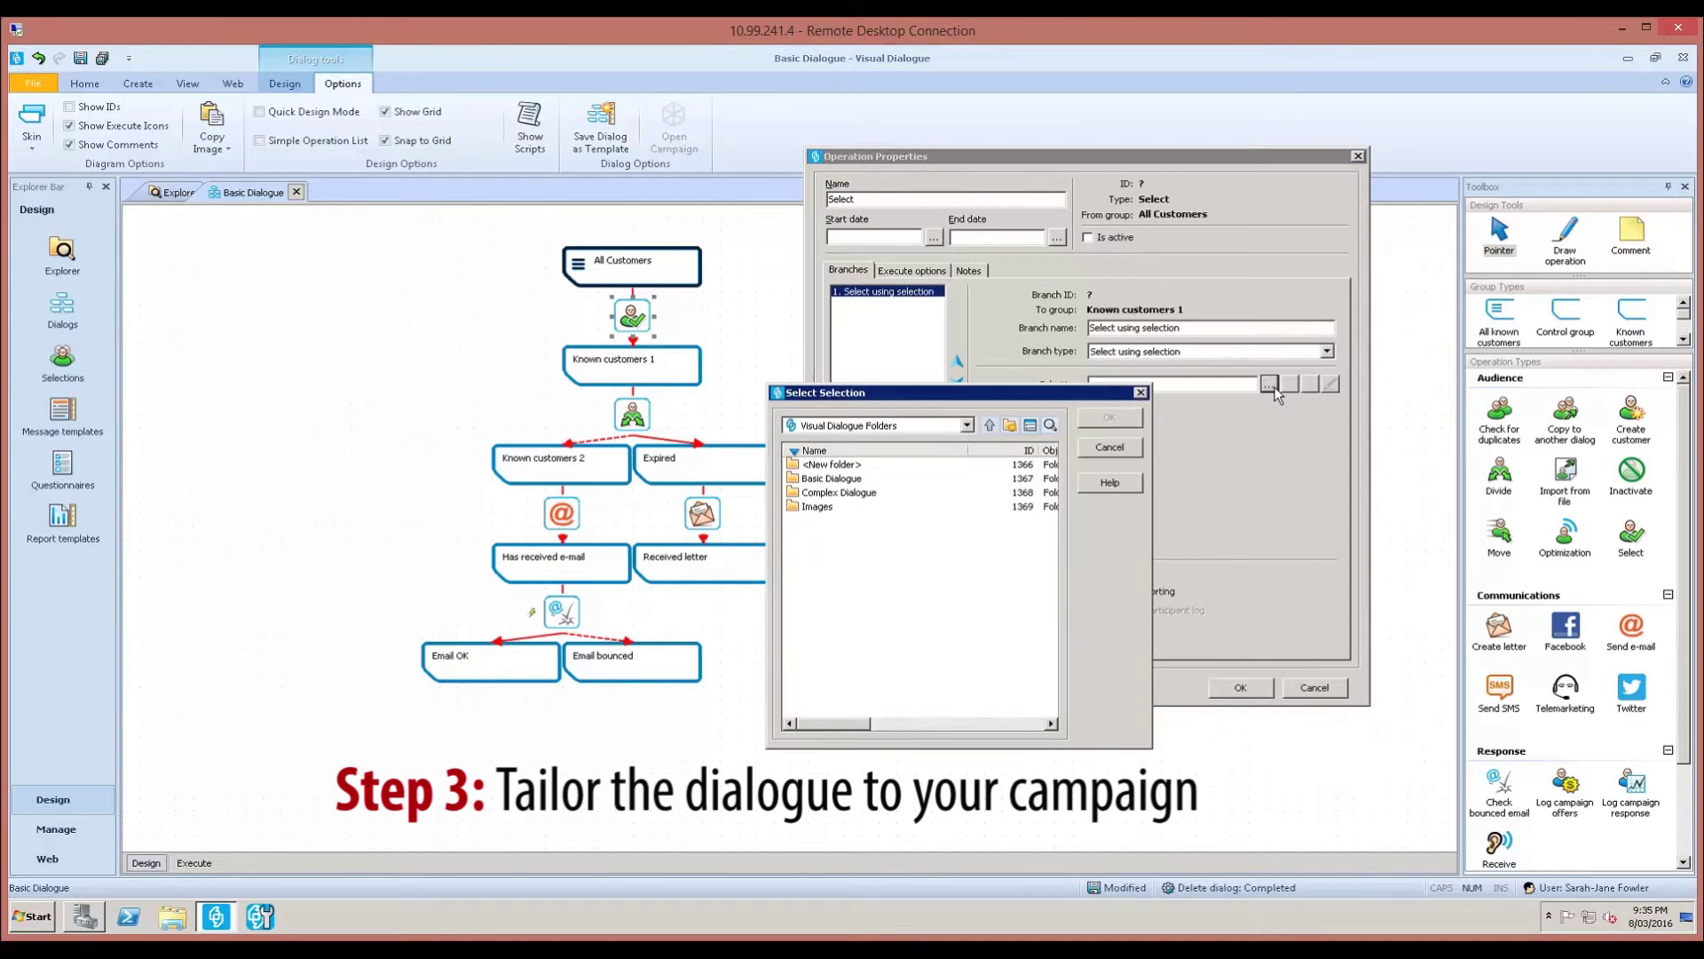
{"action": "double_click", "coordinate": [821, 481]}
{"action": "left_click", "coordinate": [824, 468]}
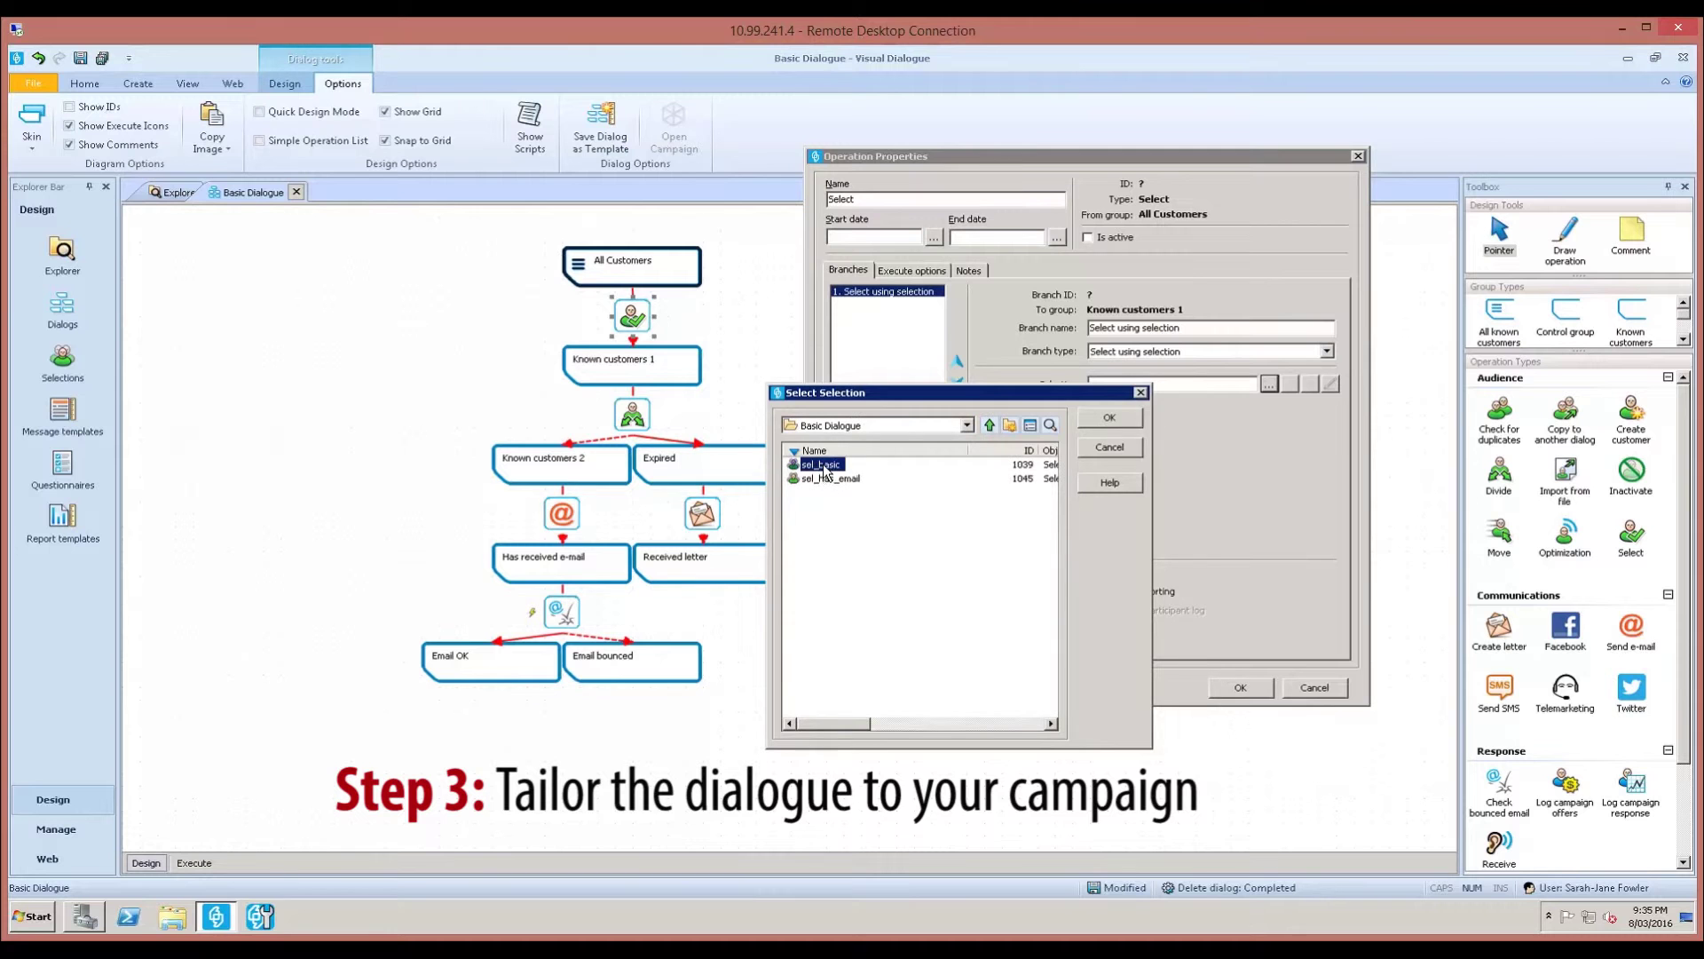
{"action": "left_click", "coordinate": [1111, 417]}
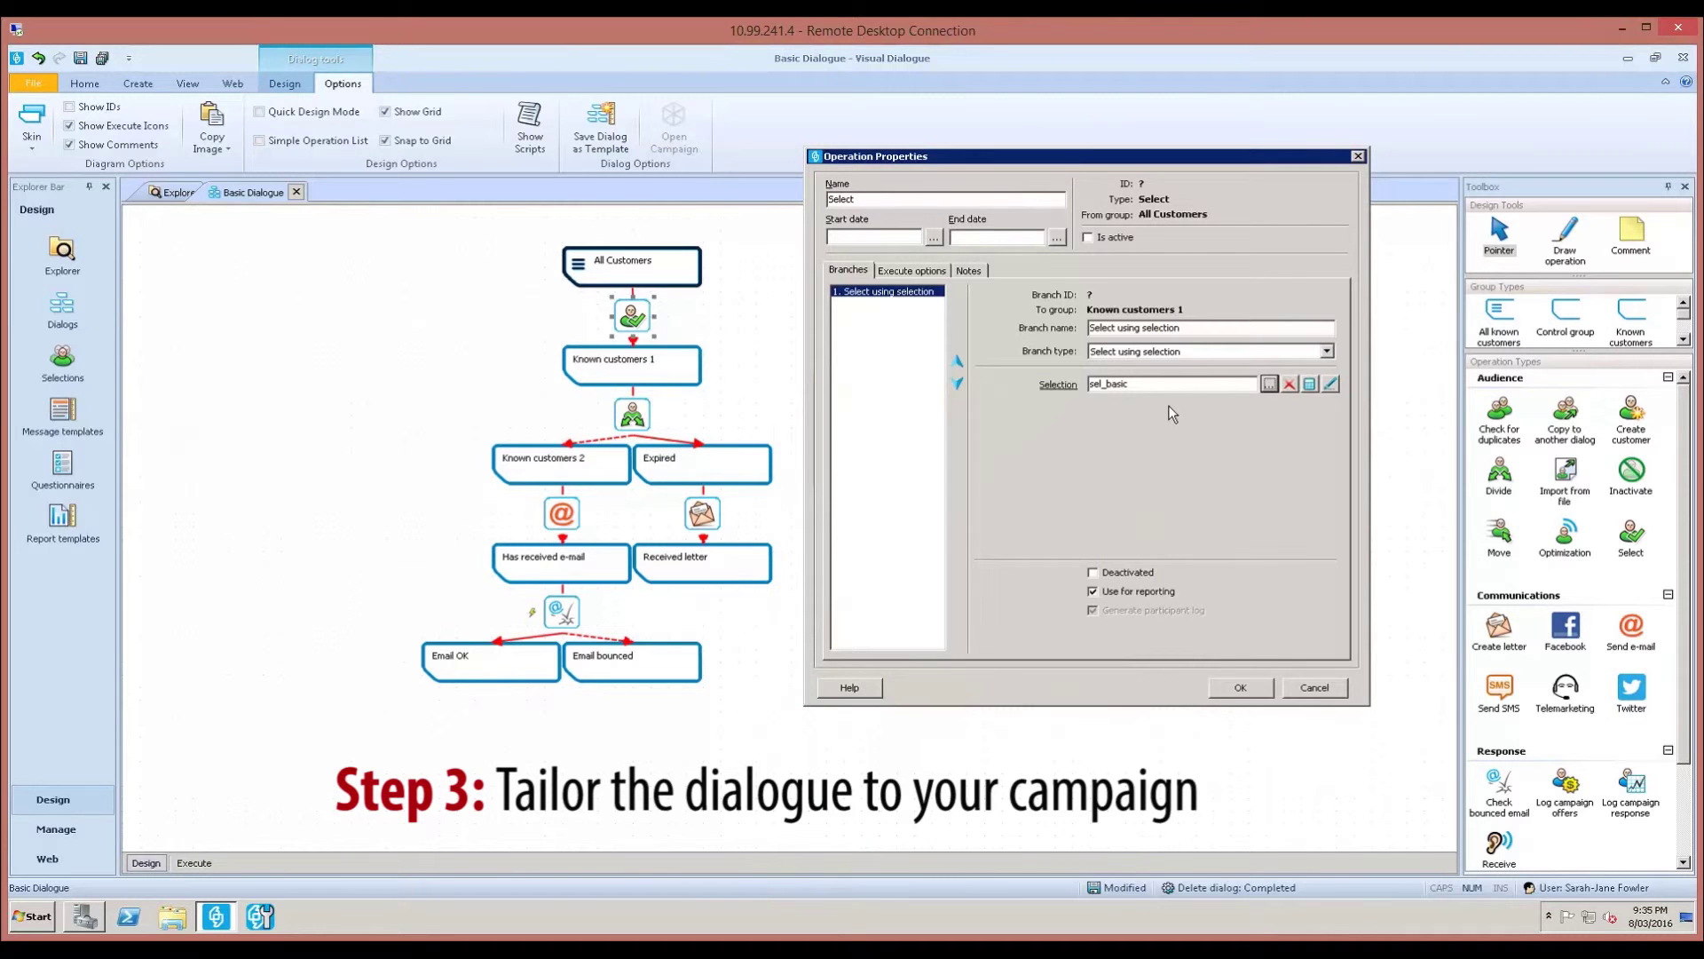
{"action": "left_click", "coordinate": [1091, 238]}
{"action": "left_click", "coordinate": [1229, 689]}
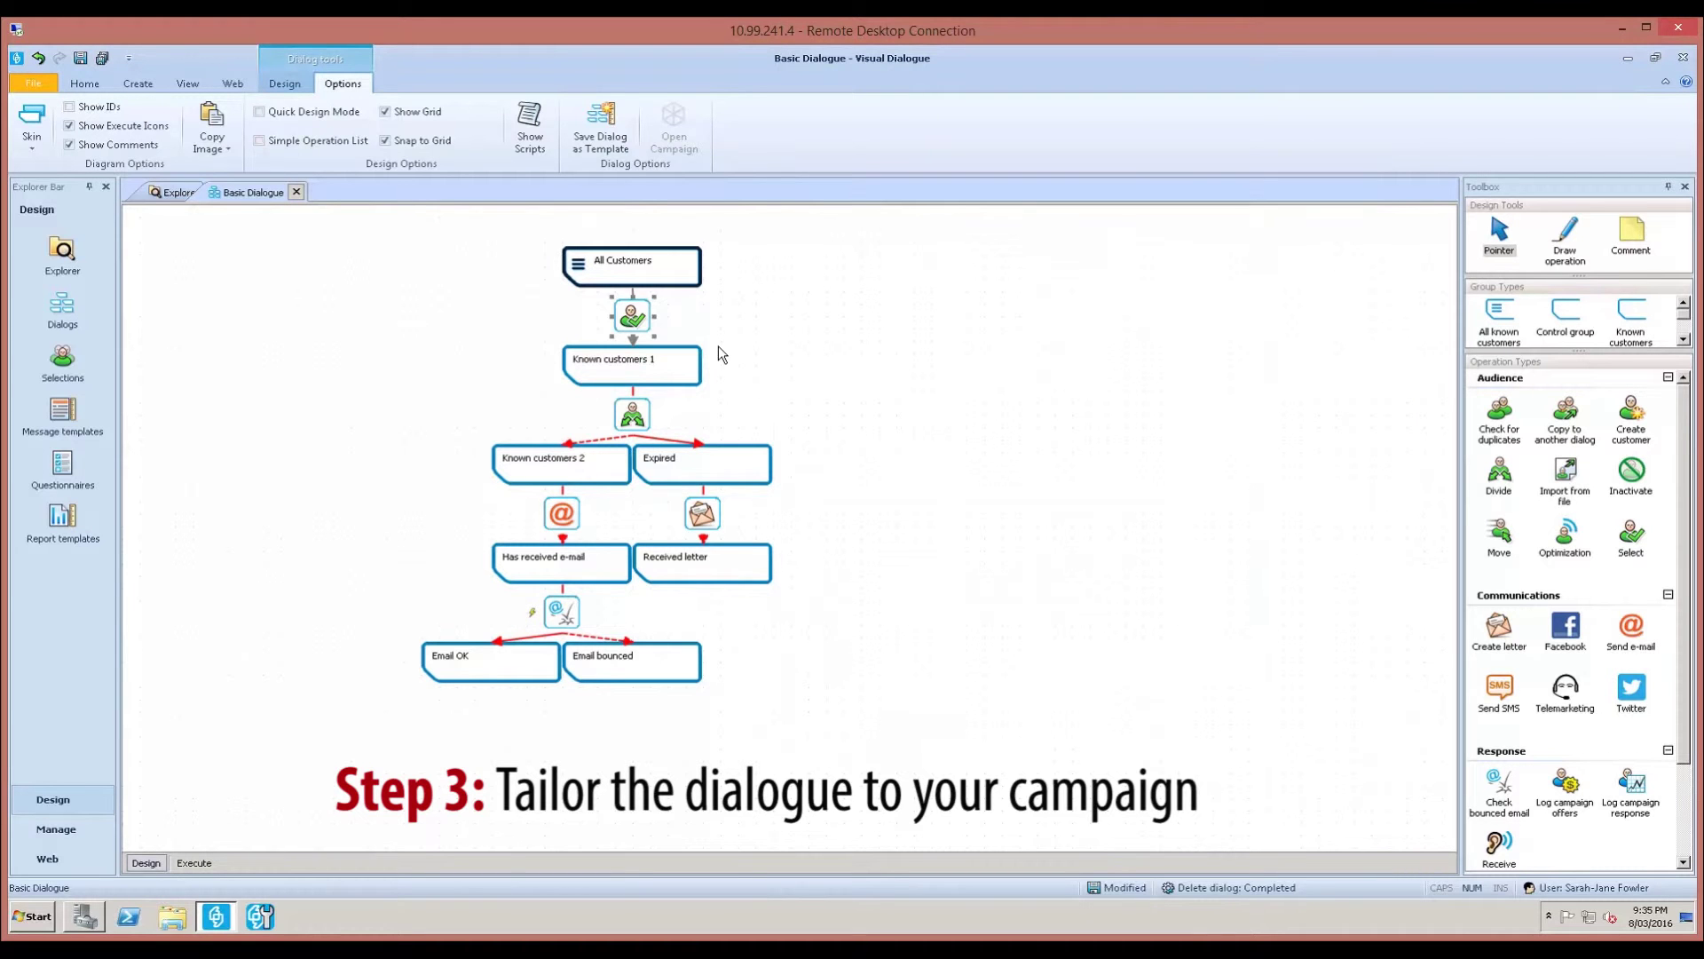
Step: Rename the group below the Select operation as Eligible Customers
{"action": "double_click", "coordinate": [632, 373]}
{"action": "type", "text": "E"}
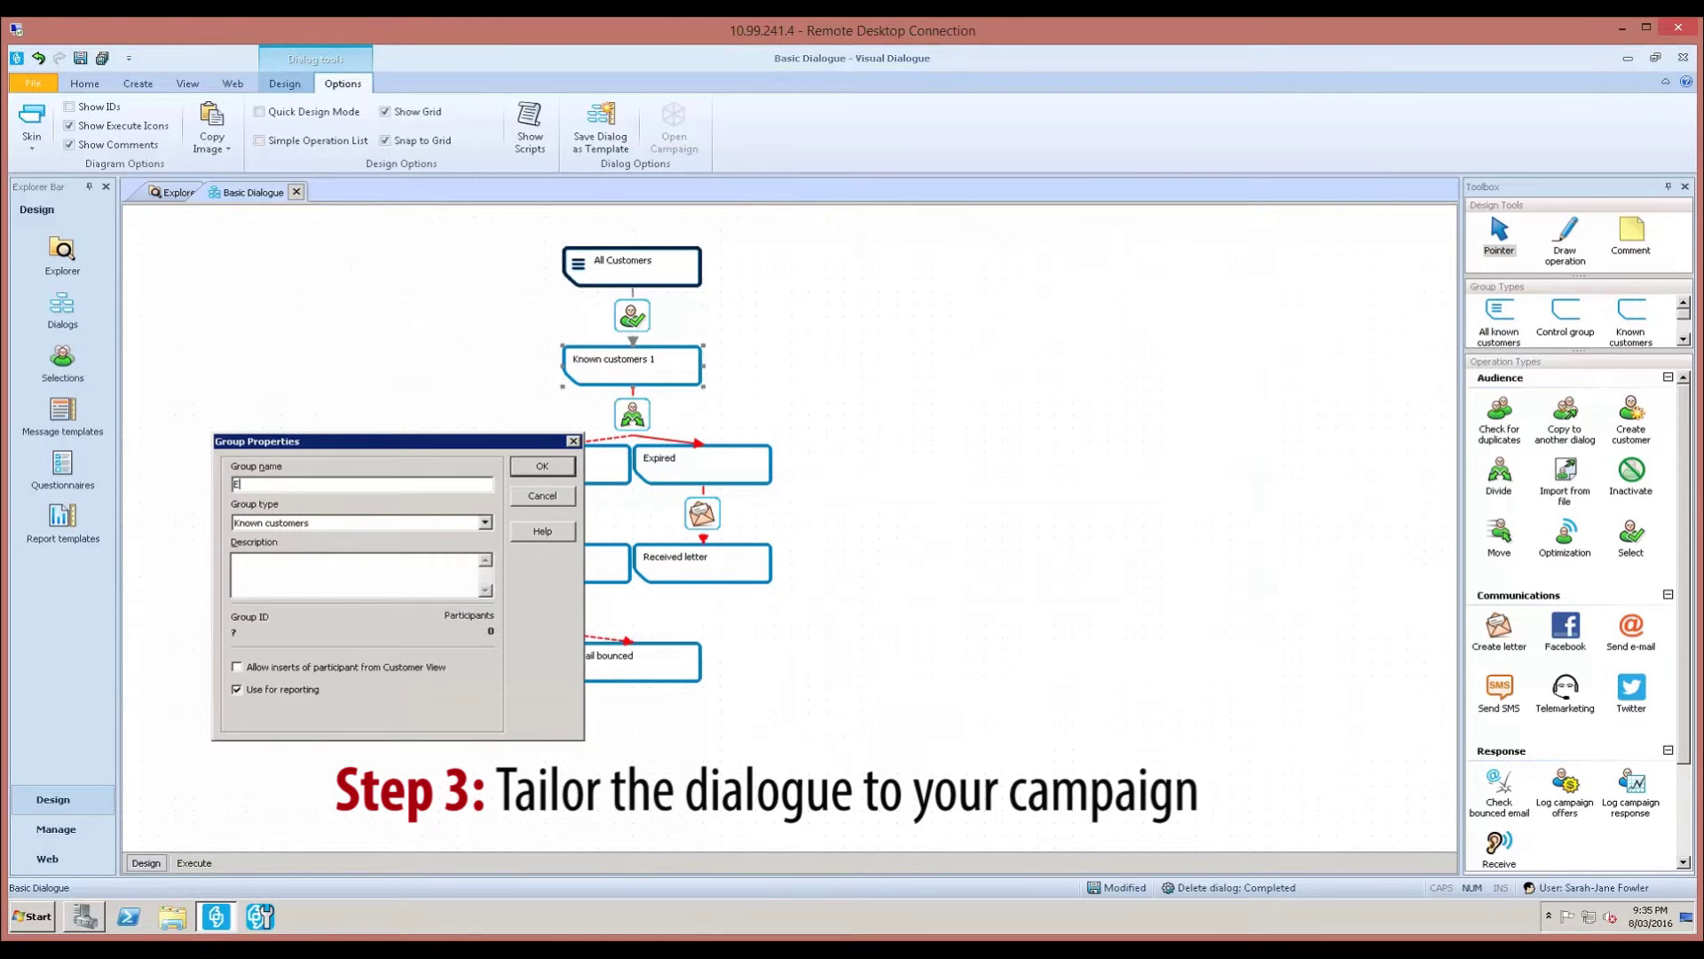
{"action": "type", "text": "llgible Customers"}
{"action": "key", "text": "Return"}
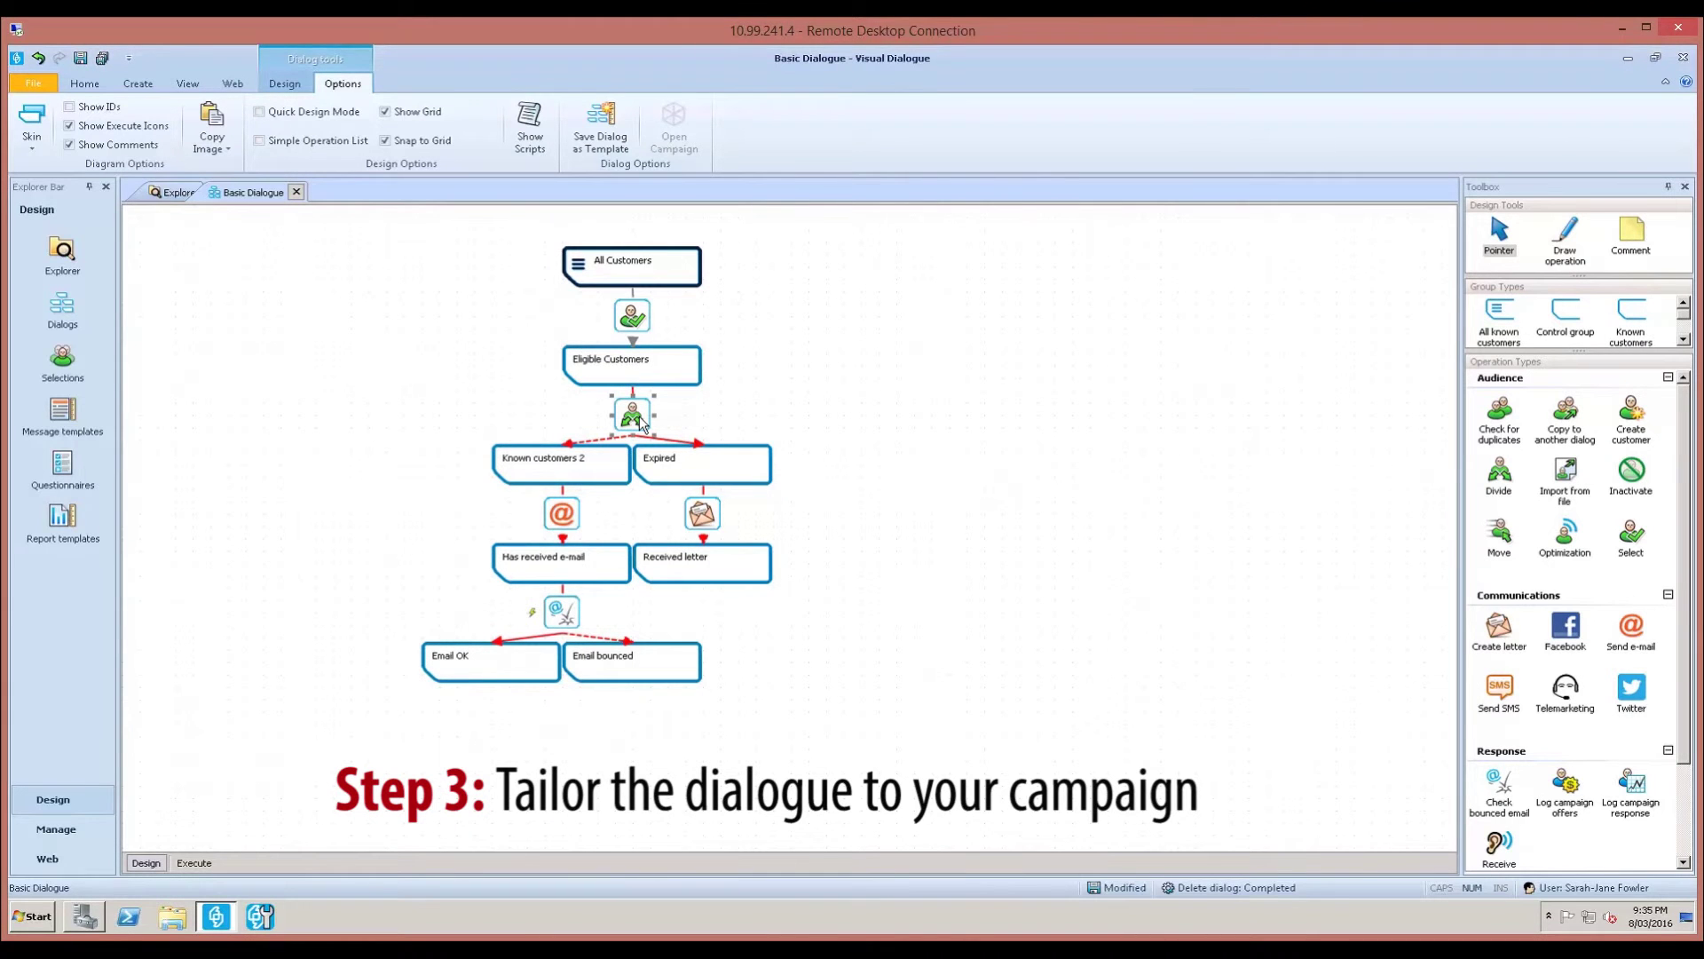
Step: Name the Divide operation's first branch Has Email, assign it the sel_has_email selection, and make the operation active
{"action": "double_click", "coordinate": [640, 421]}
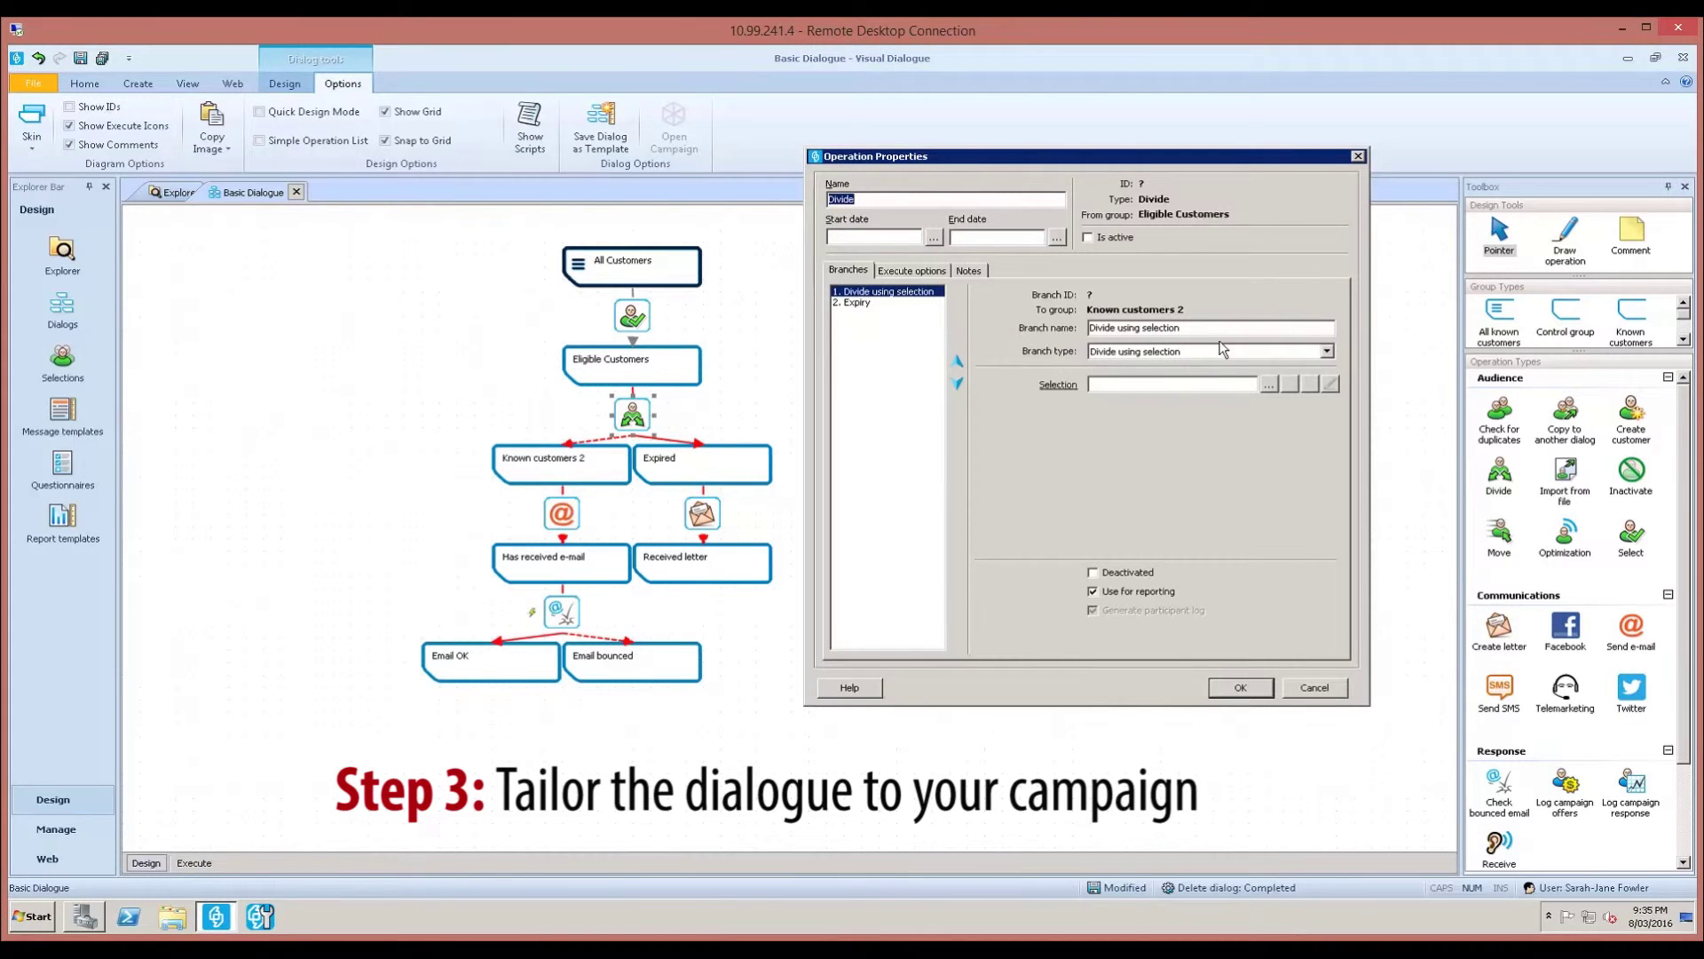
{"action": "left_click", "coordinate": [1197, 328]}
{"action": "key", "text": "shift+Home"}
{"action": "type", "text": "Has Email"}
{"action": "left_click", "coordinate": [1267, 387]}
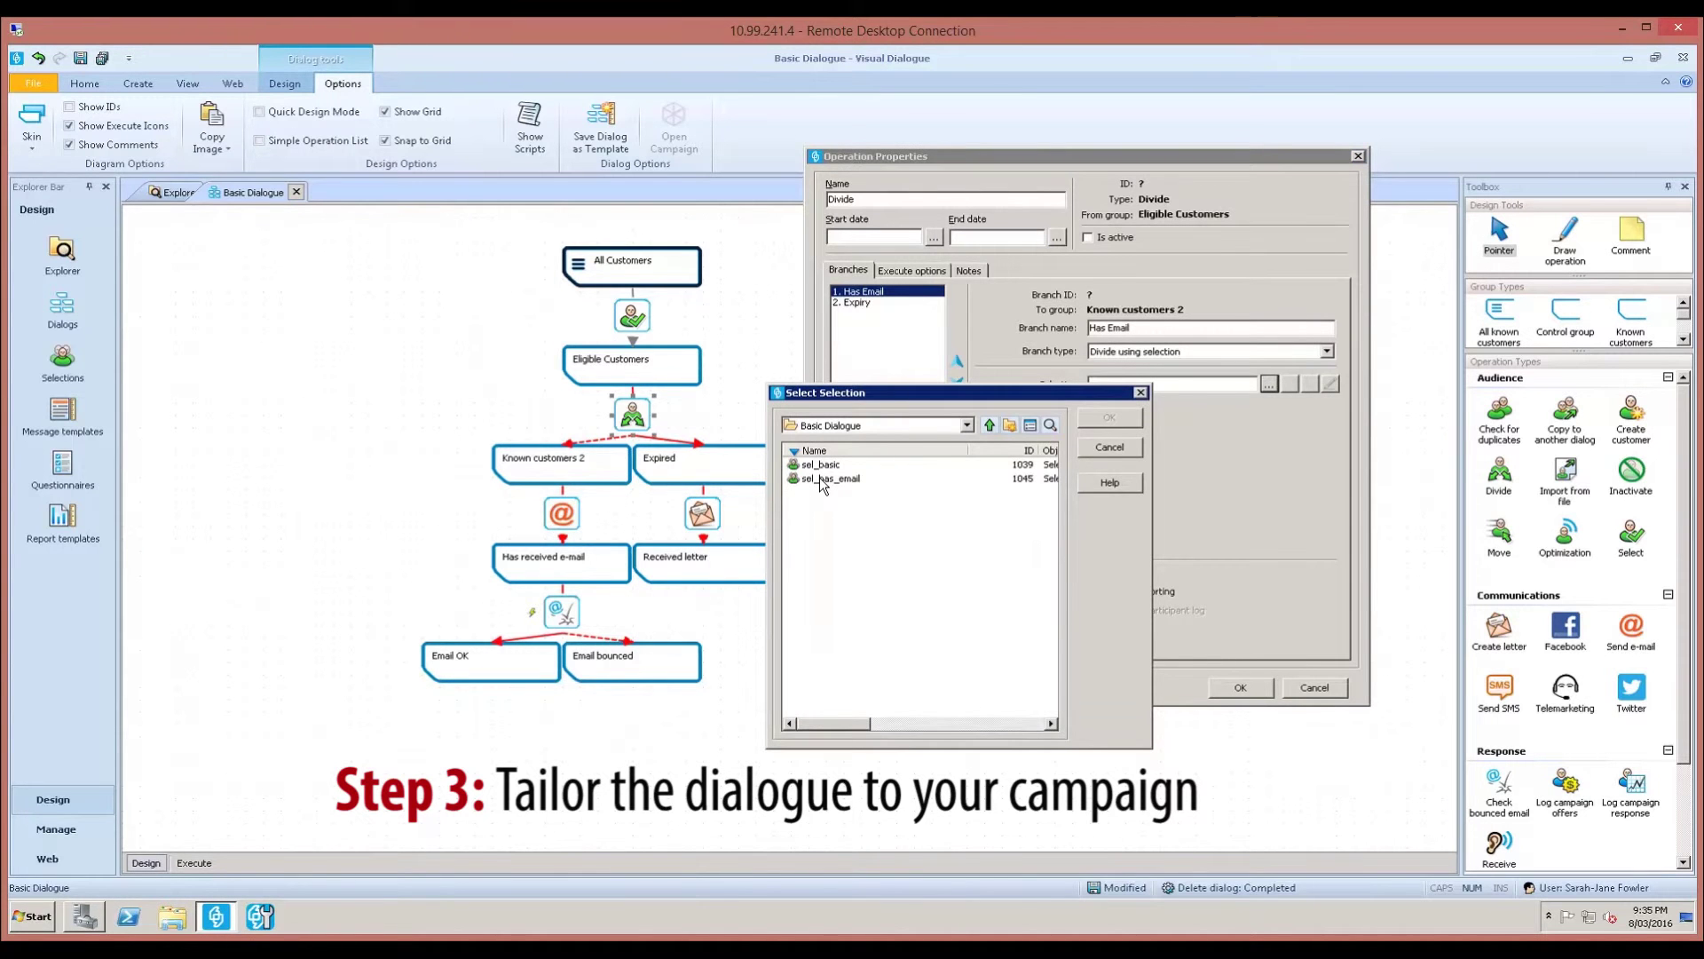
{"action": "double_click", "coordinate": [822, 480]}
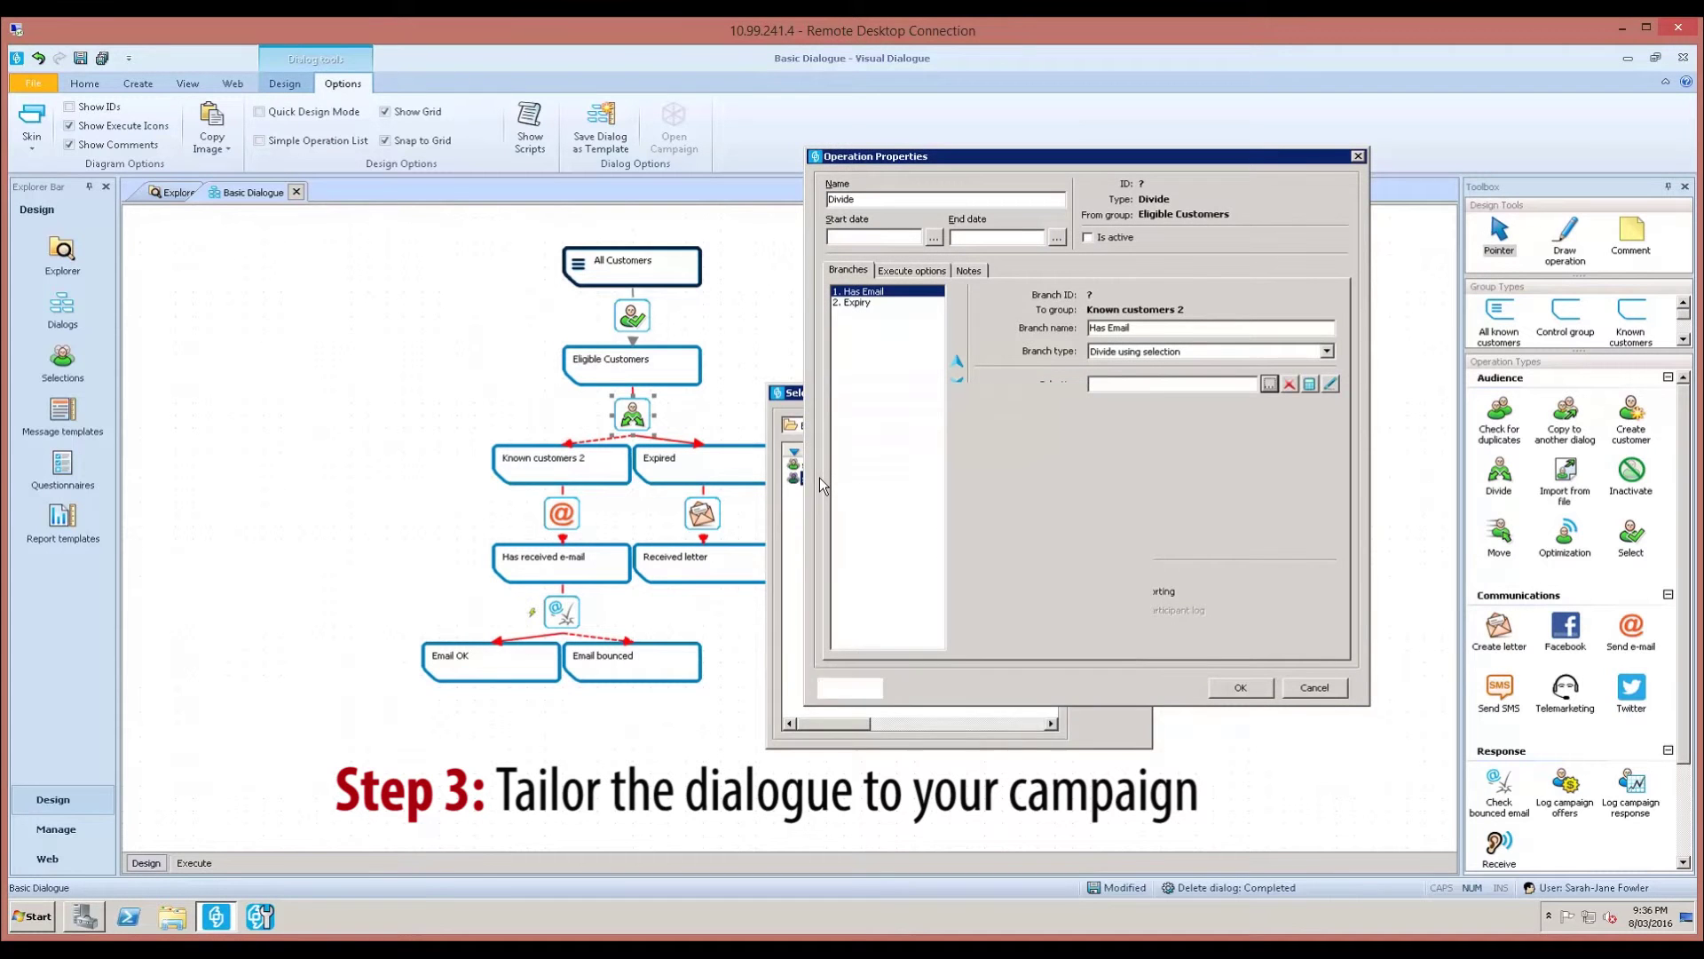
{"action": "left_click", "coordinate": [1106, 238]}
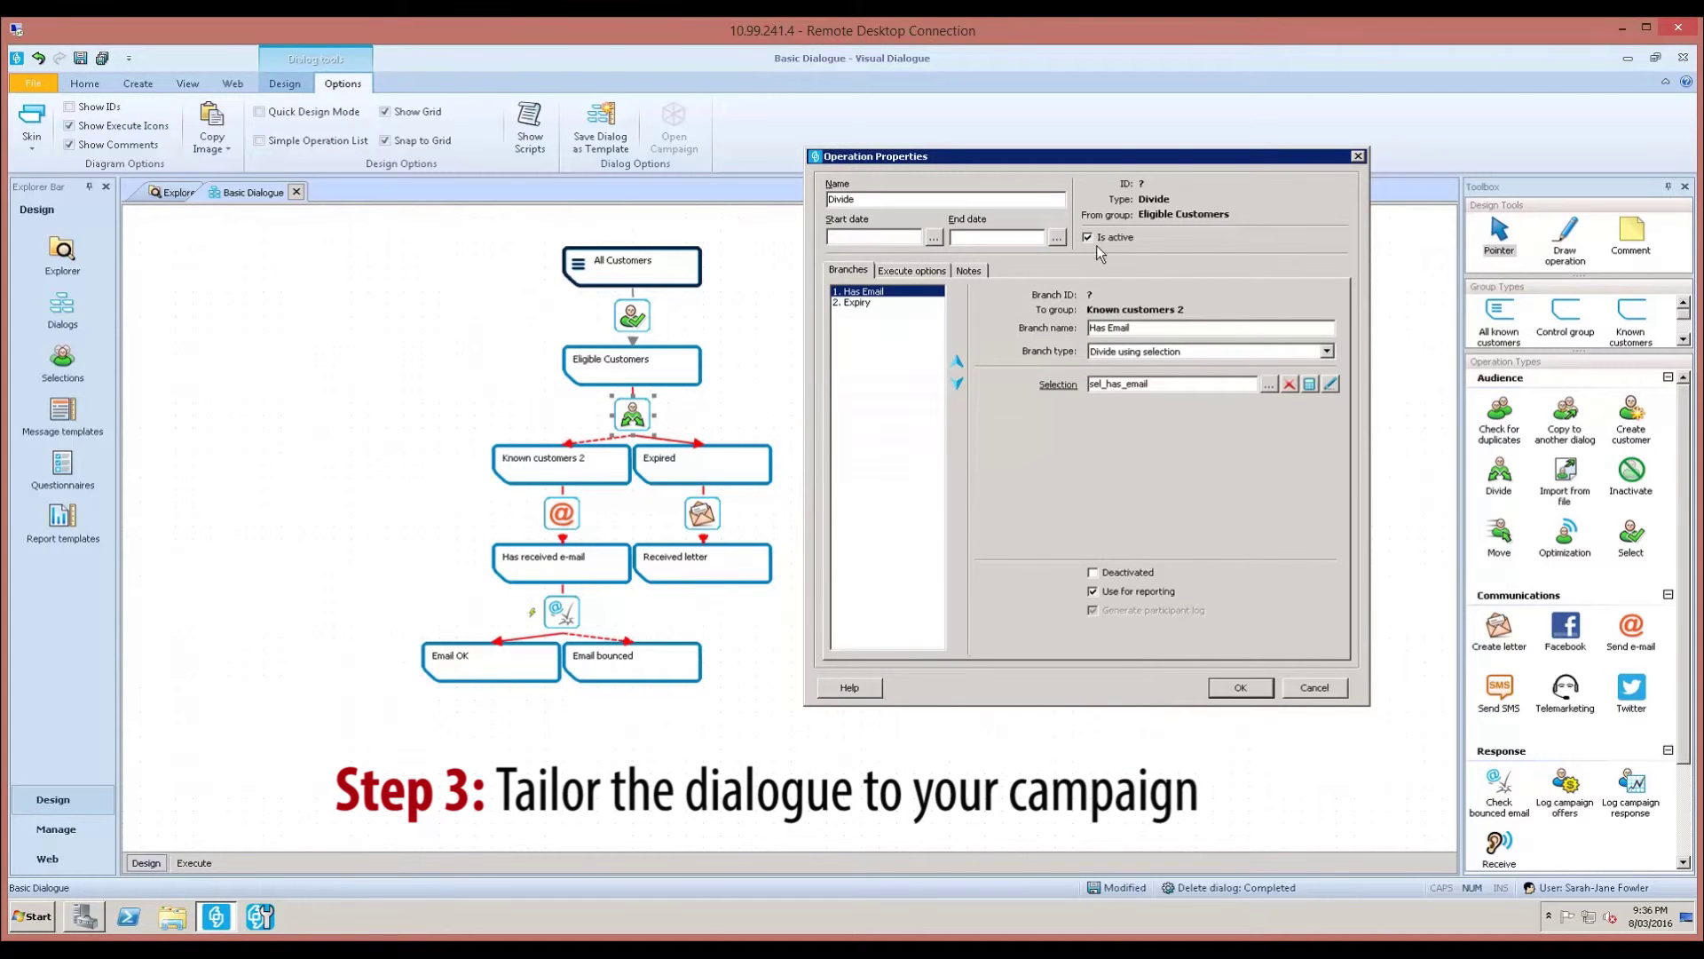
{"action": "left_click", "coordinate": [1223, 688]}
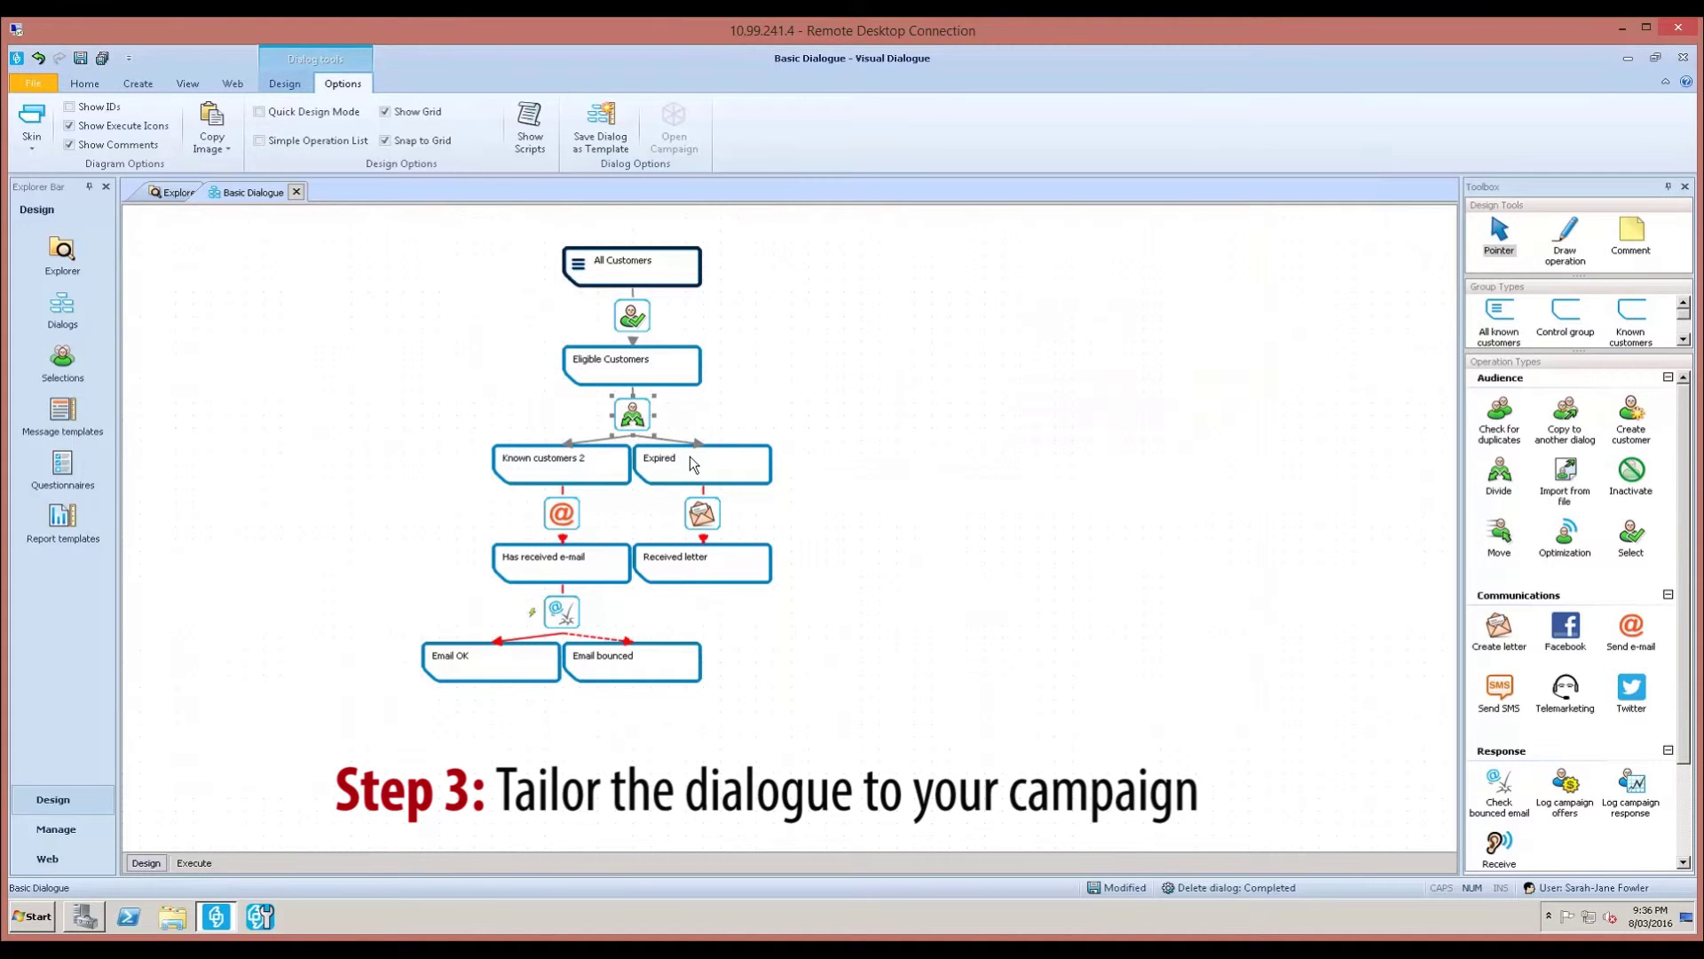
Step: Rename the two groups below the Divide operation as Has Email and No Email
{"action": "double_click", "coordinate": [567, 467]}
{"action": "left_click_drag", "start_coordinate": [463, 441], "coordinate": [397, 351]}
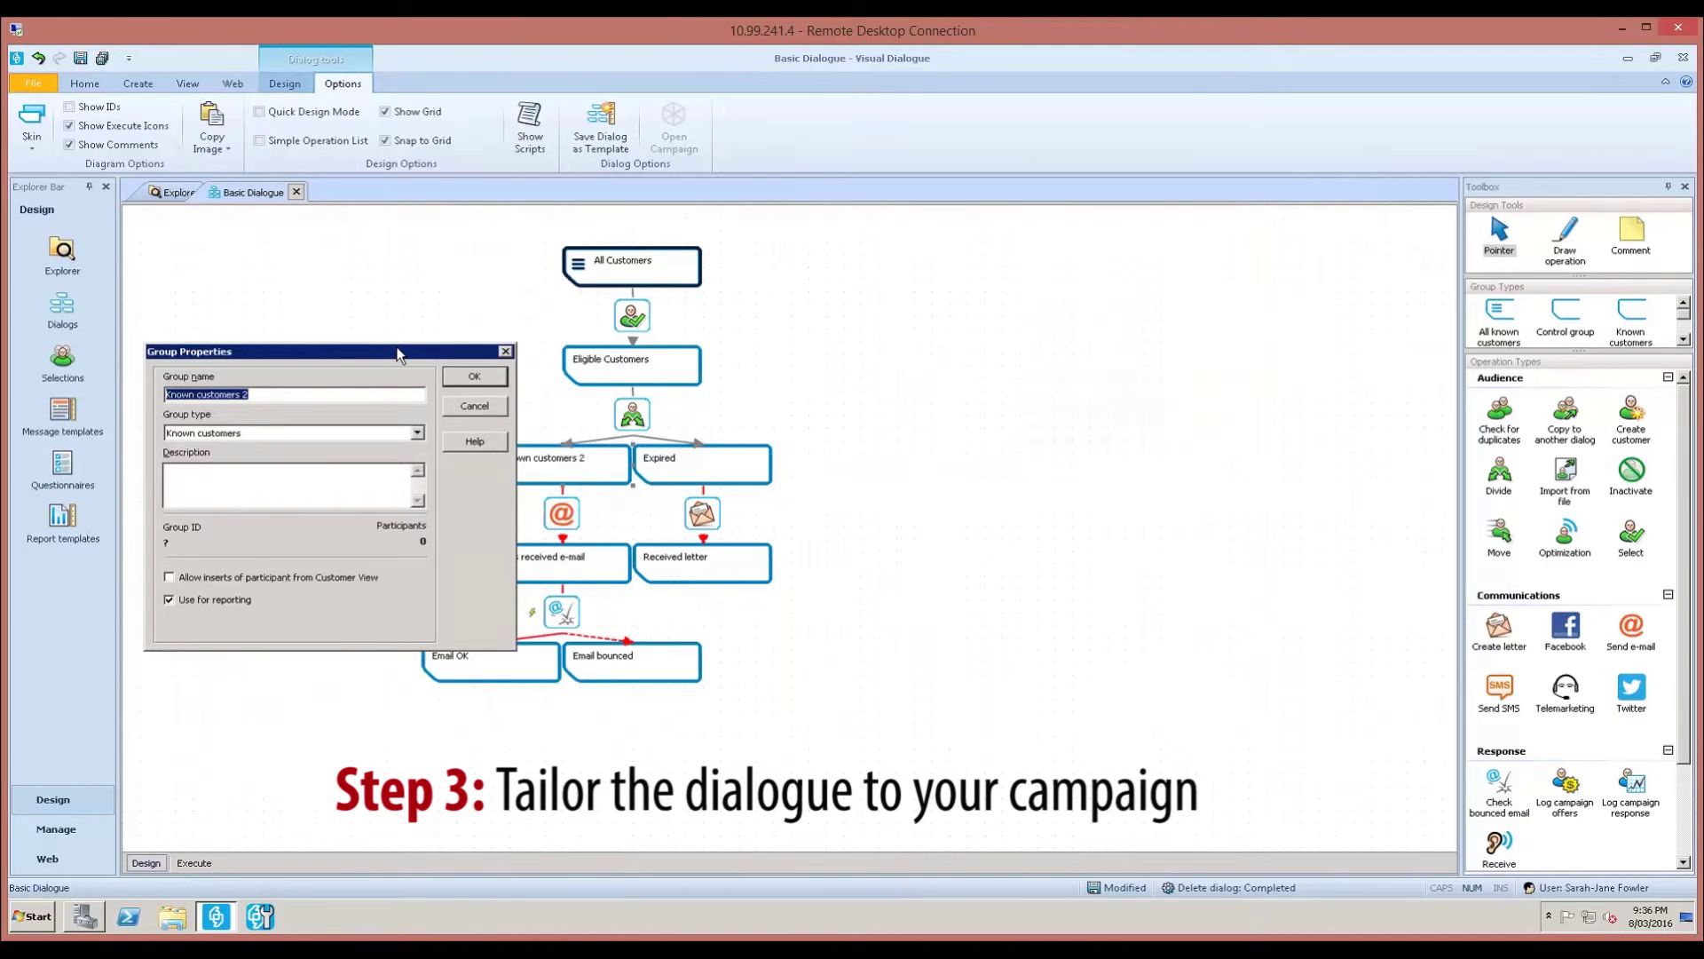
{"action": "type", "text": "Has Email"}
{"action": "key", "text": "Return"}
{"action": "double_click", "coordinate": [675, 471]}
{"action": "type", "text": "No Email"}
{"action": "key", "text": "Return"}
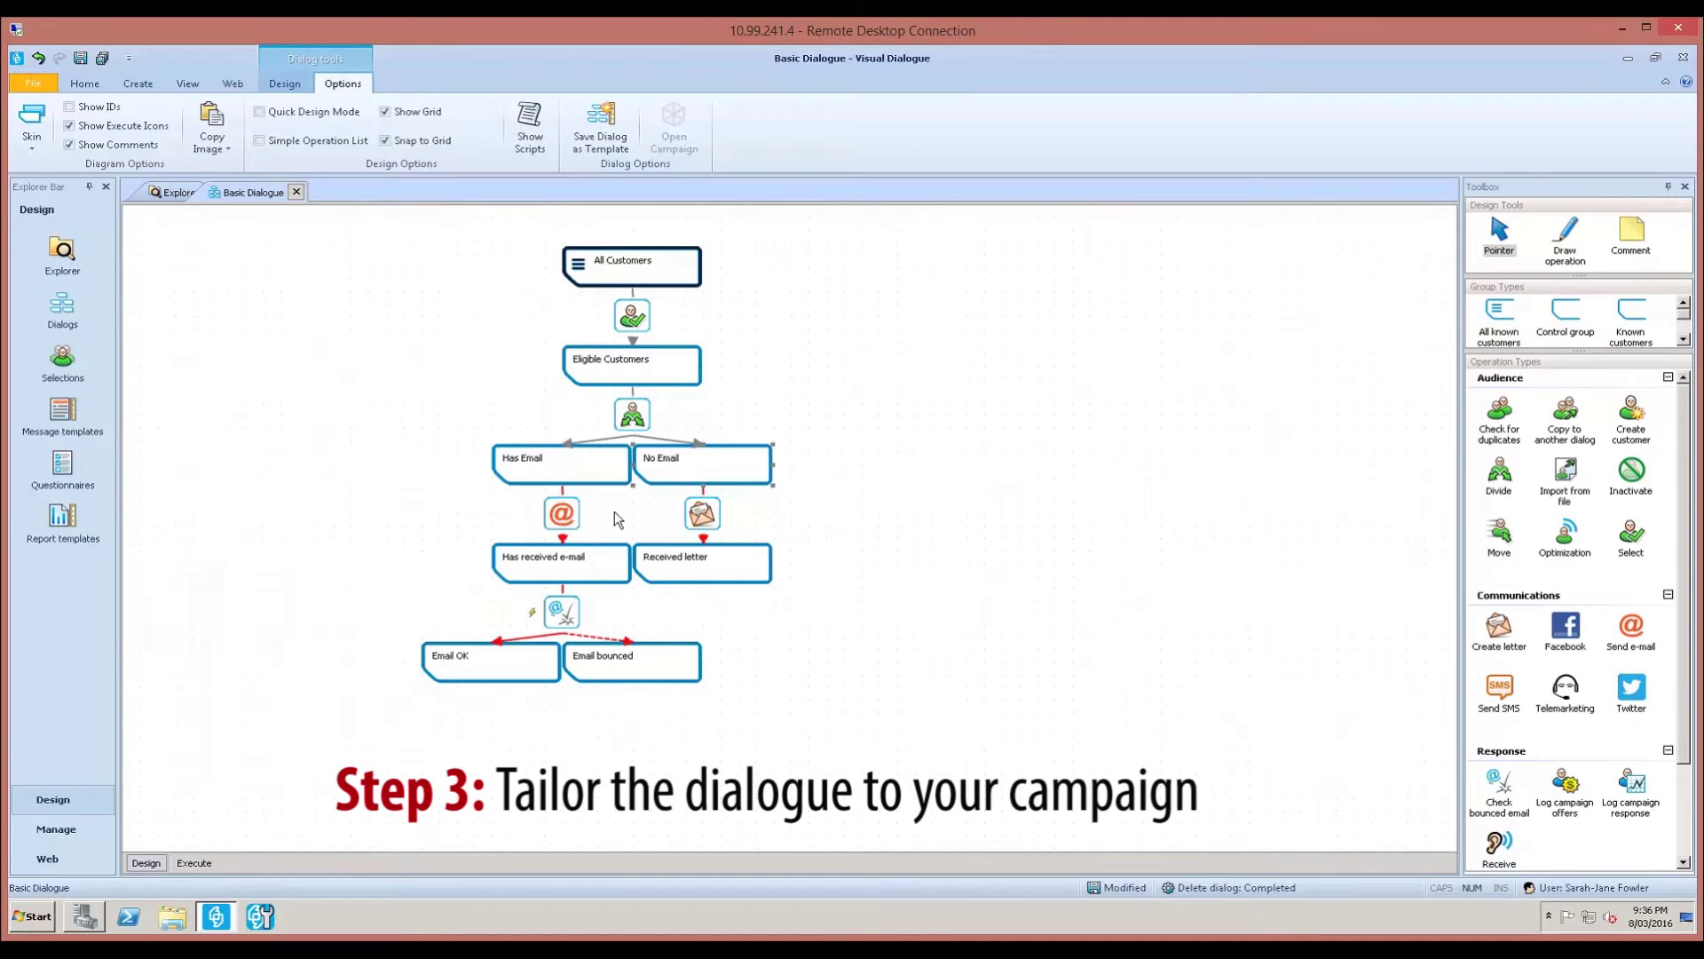
Step: Assign the eDM_EmailMessageTemplate message template from the Basic Dialogue folder to the Send e-mail operation and make it active
{"action": "double_click", "coordinate": [561, 511]}
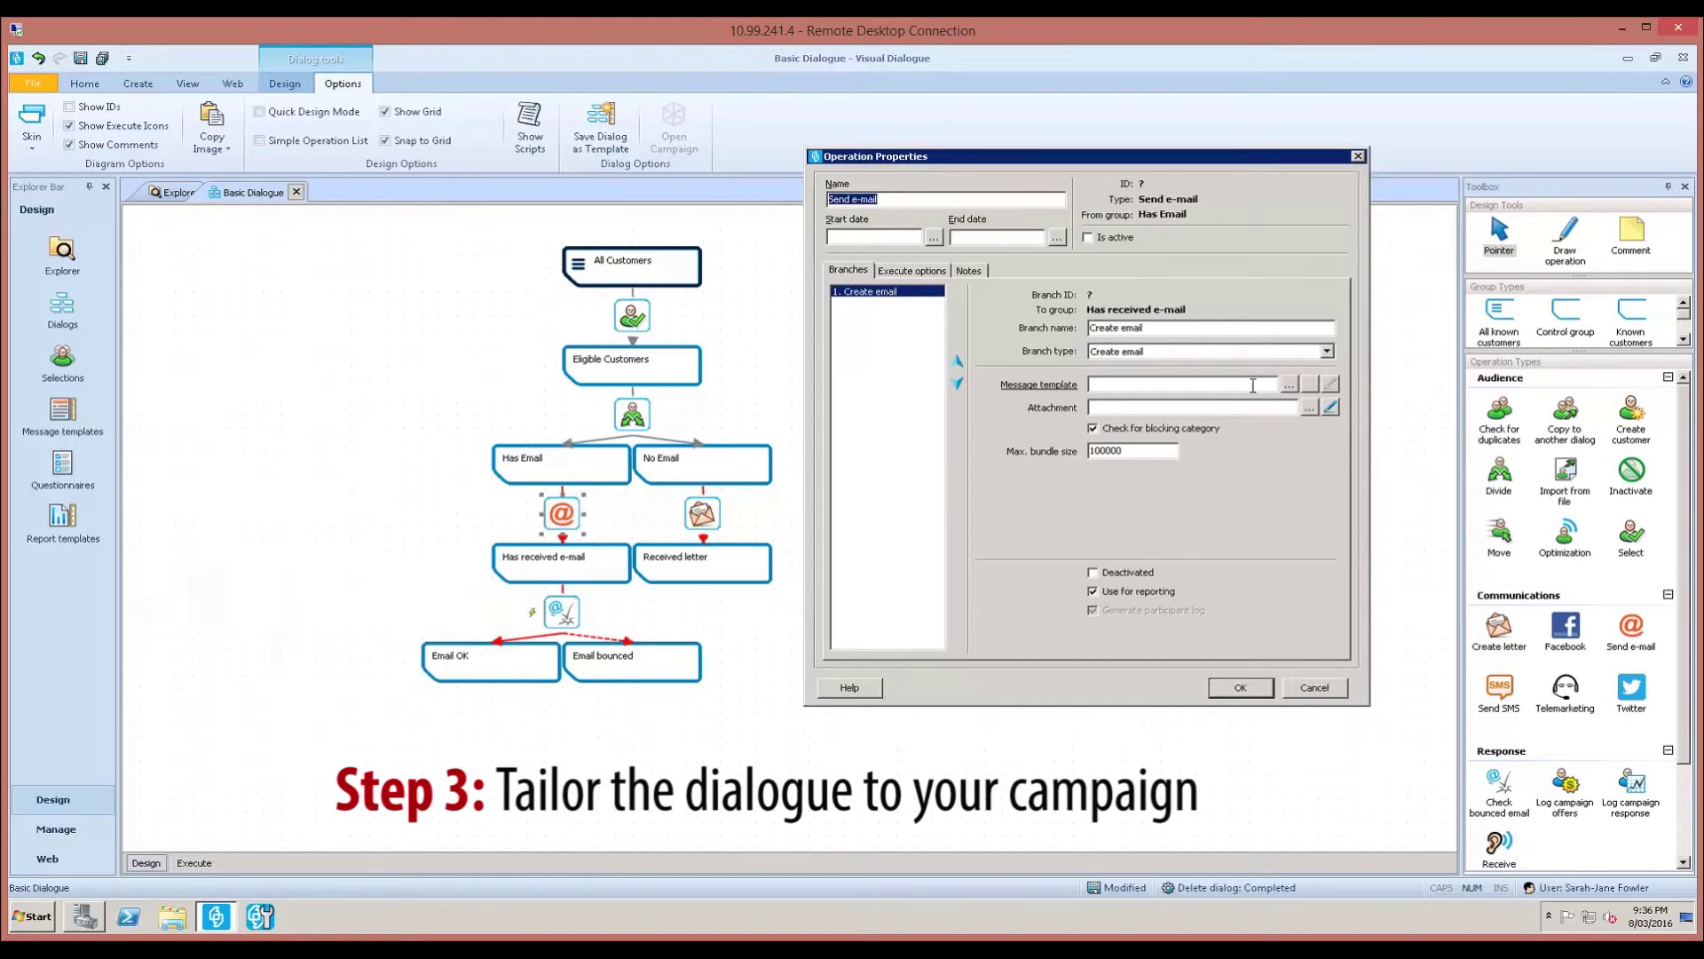
{"action": "left_click", "coordinate": [1289, 384]}
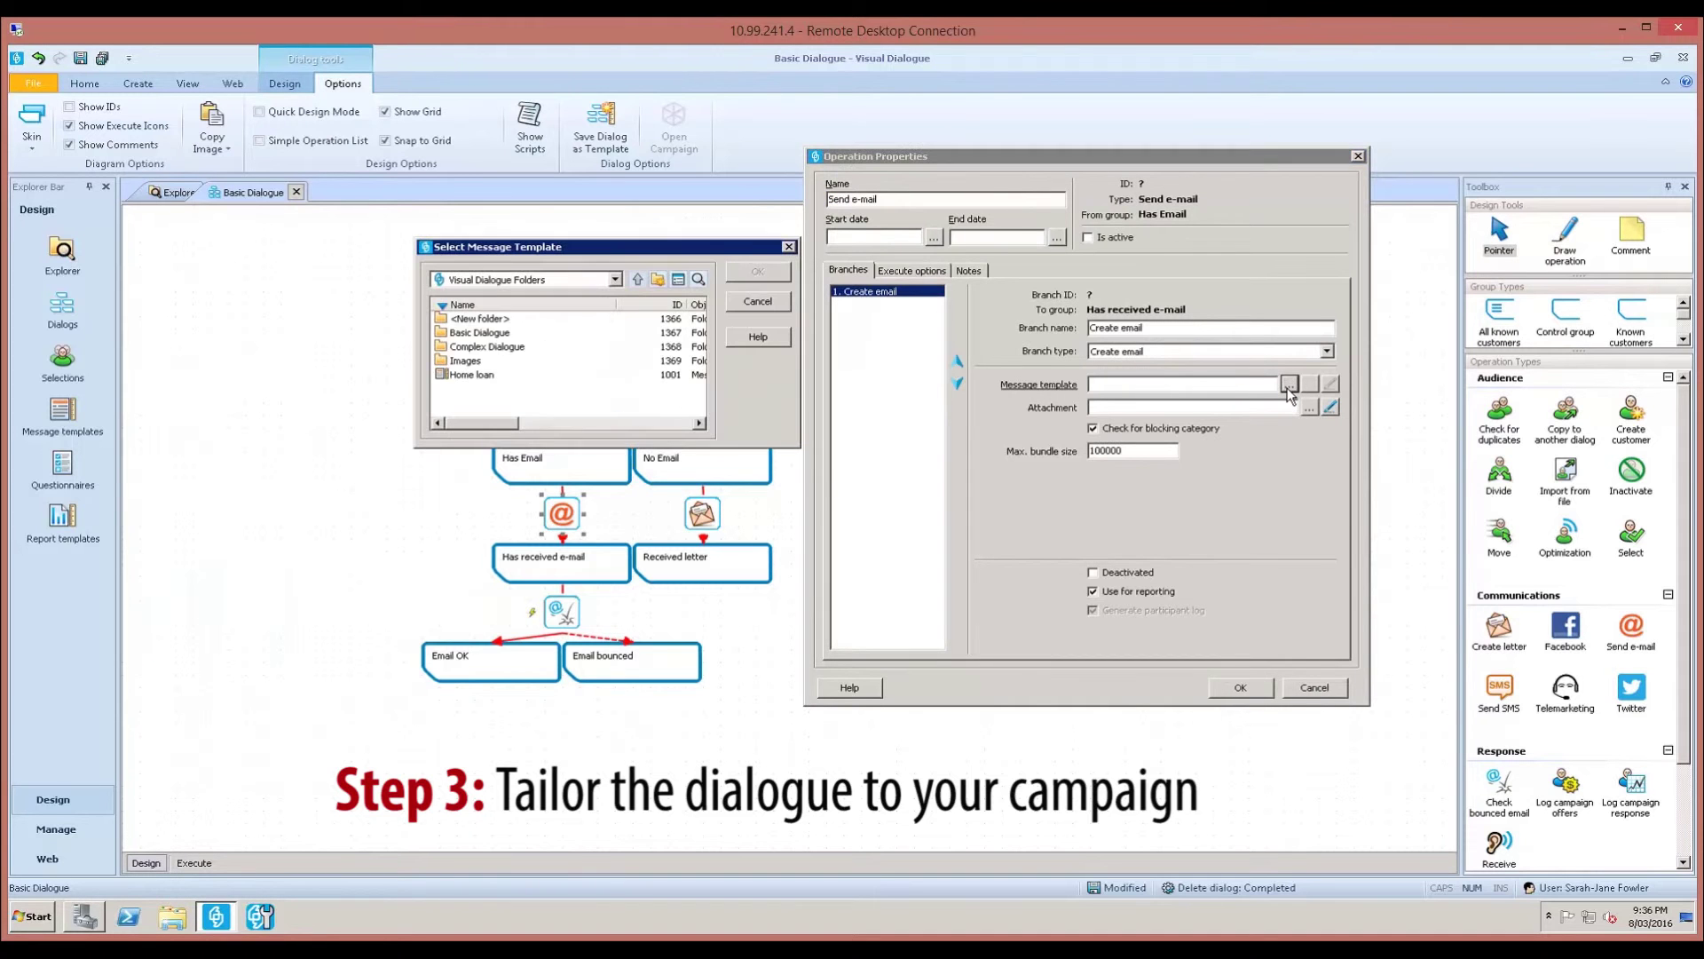
{"action": "double_click", "coordinate": [491, 334]}
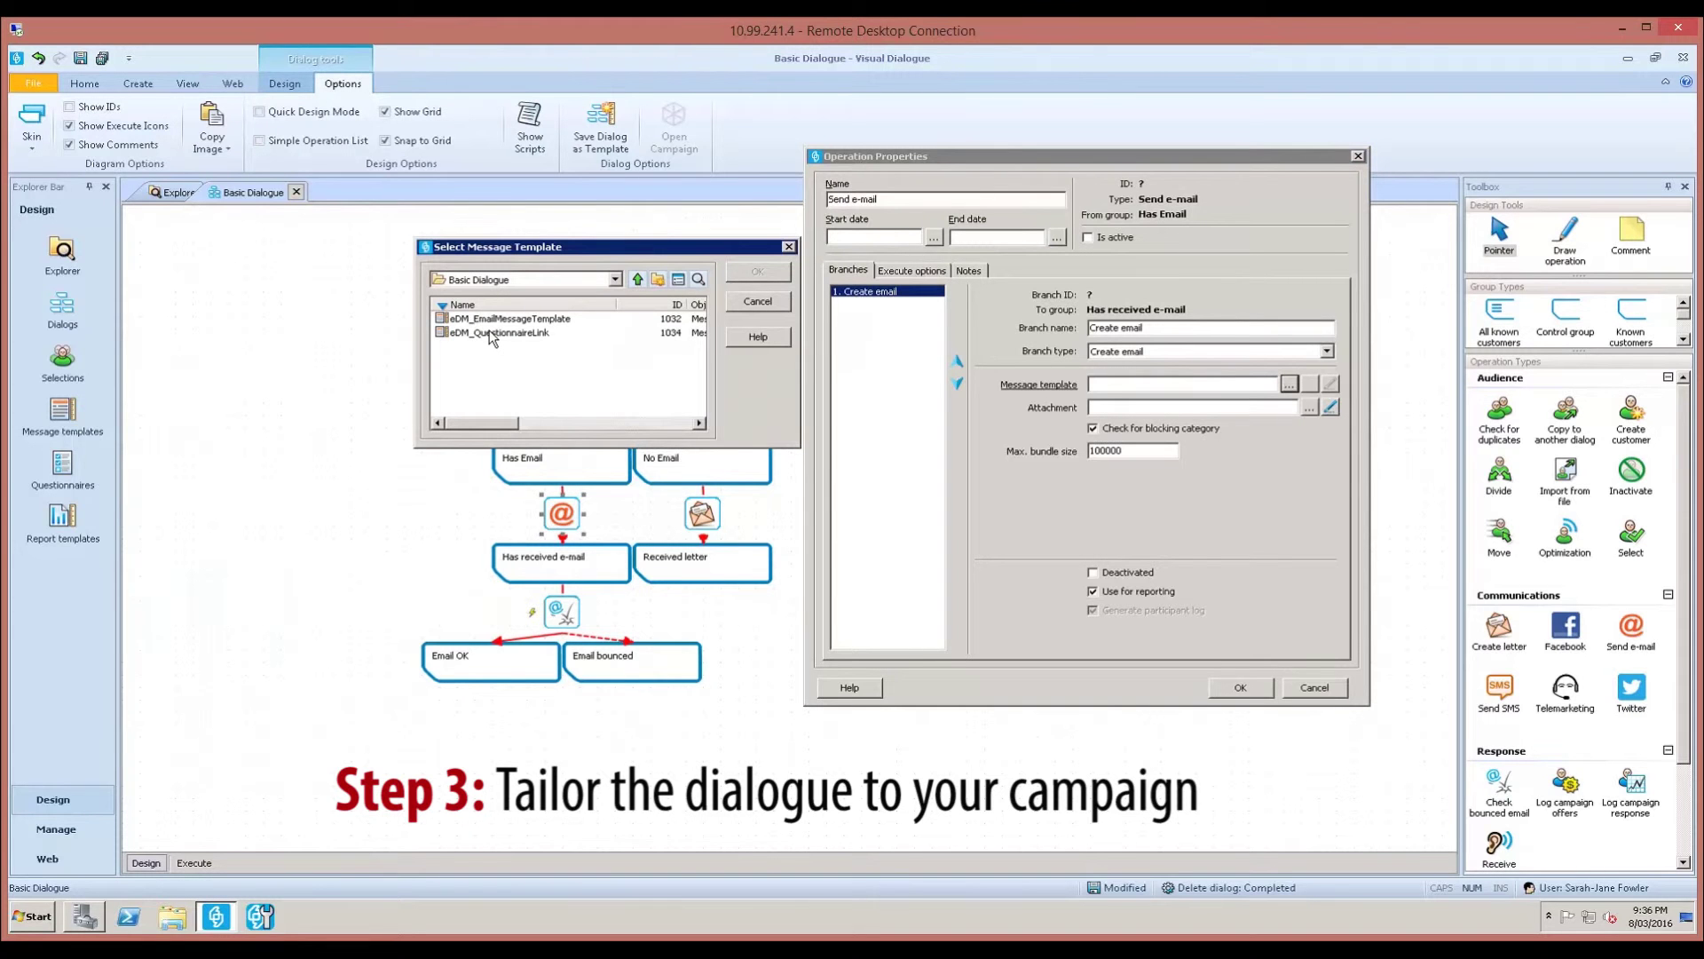
{"action": "left_click", "coordinate": [494, 319]}
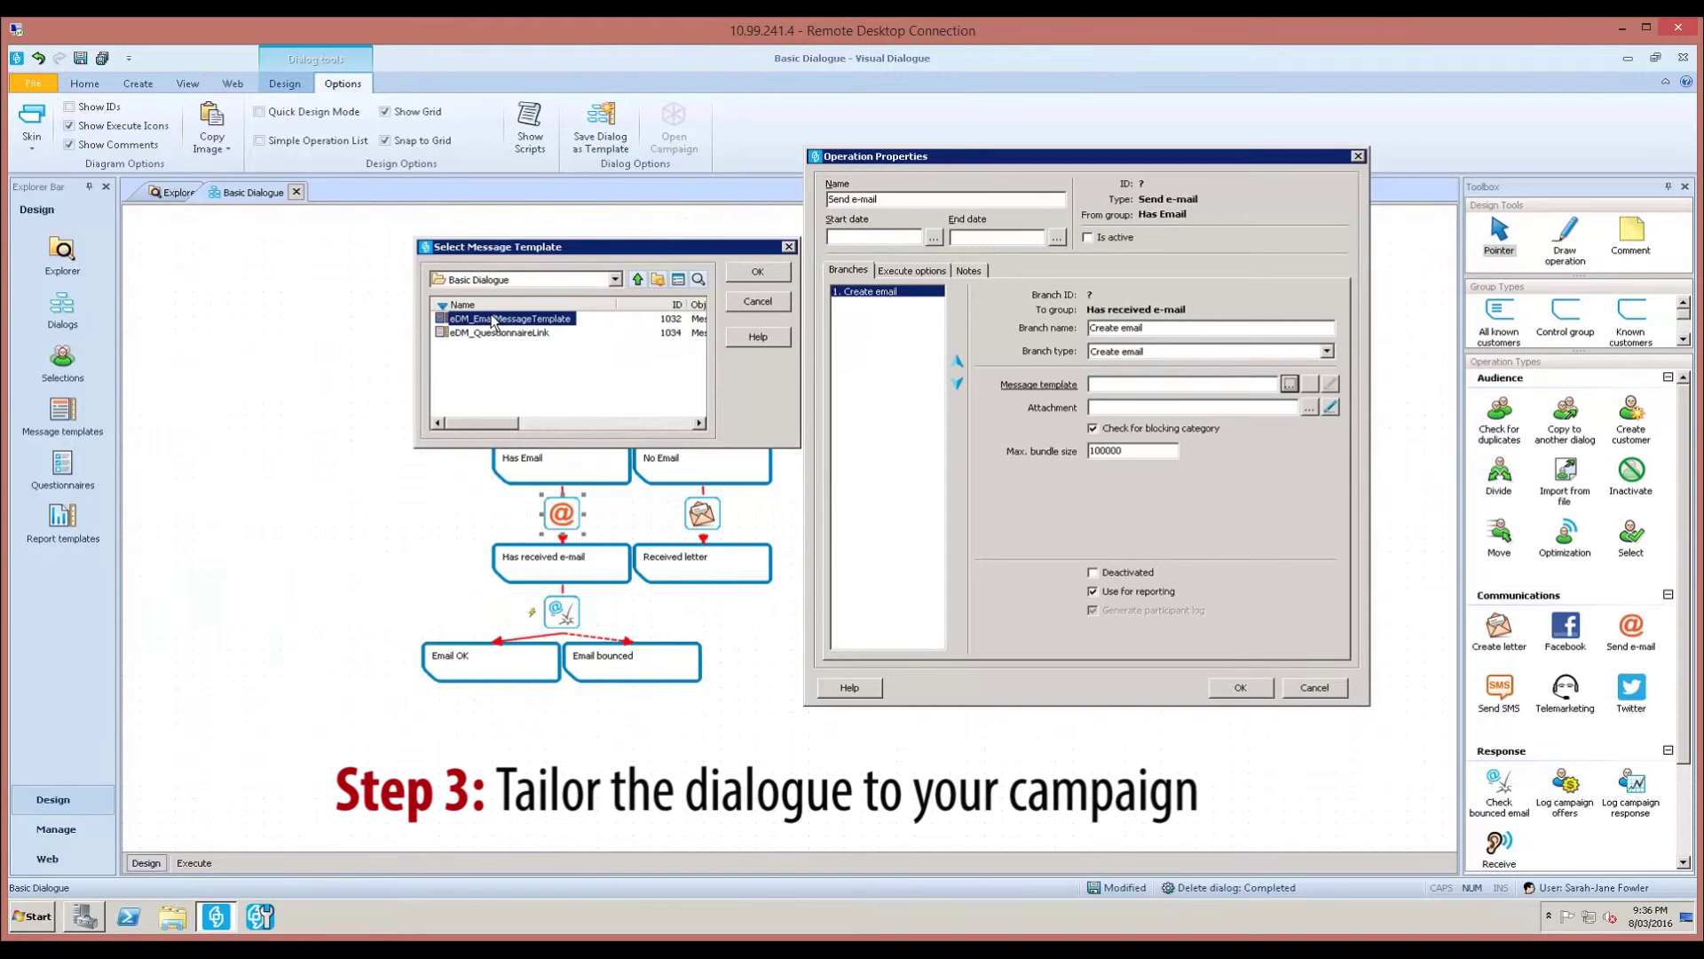
{"action": "double_click", "coordinate": [494, 320]}
{"action": "left_click", "coordinate": [1099, 242]}
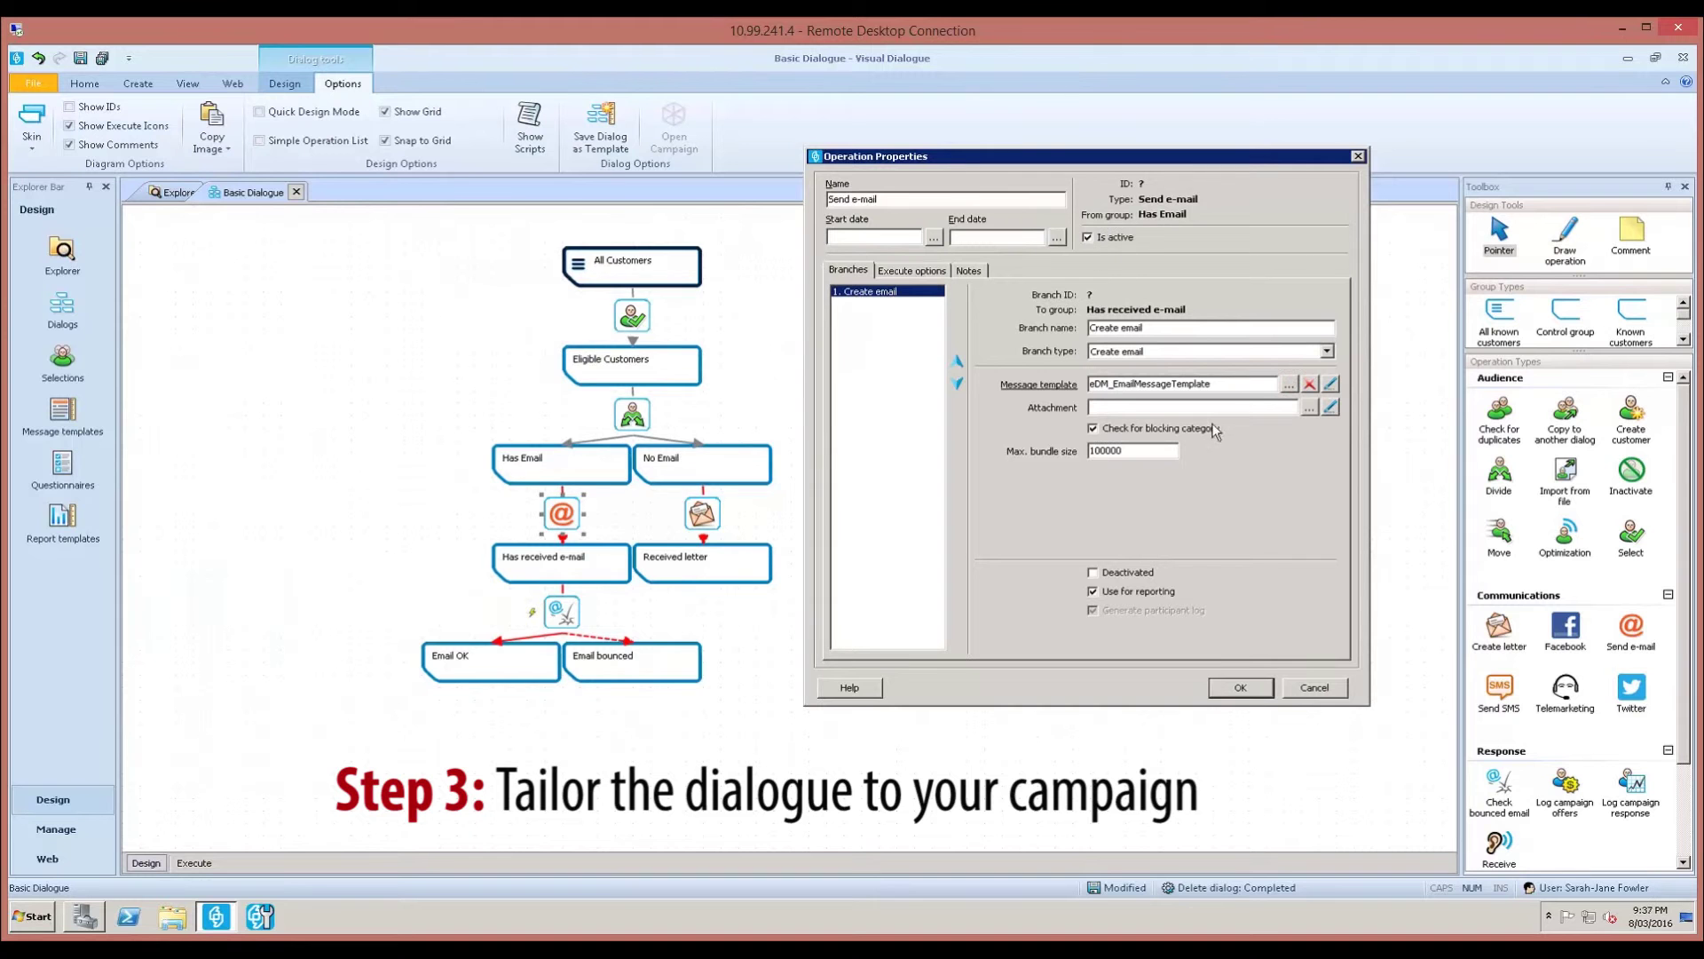
{"action": "left_click", "coordinate": [1240, 686]}
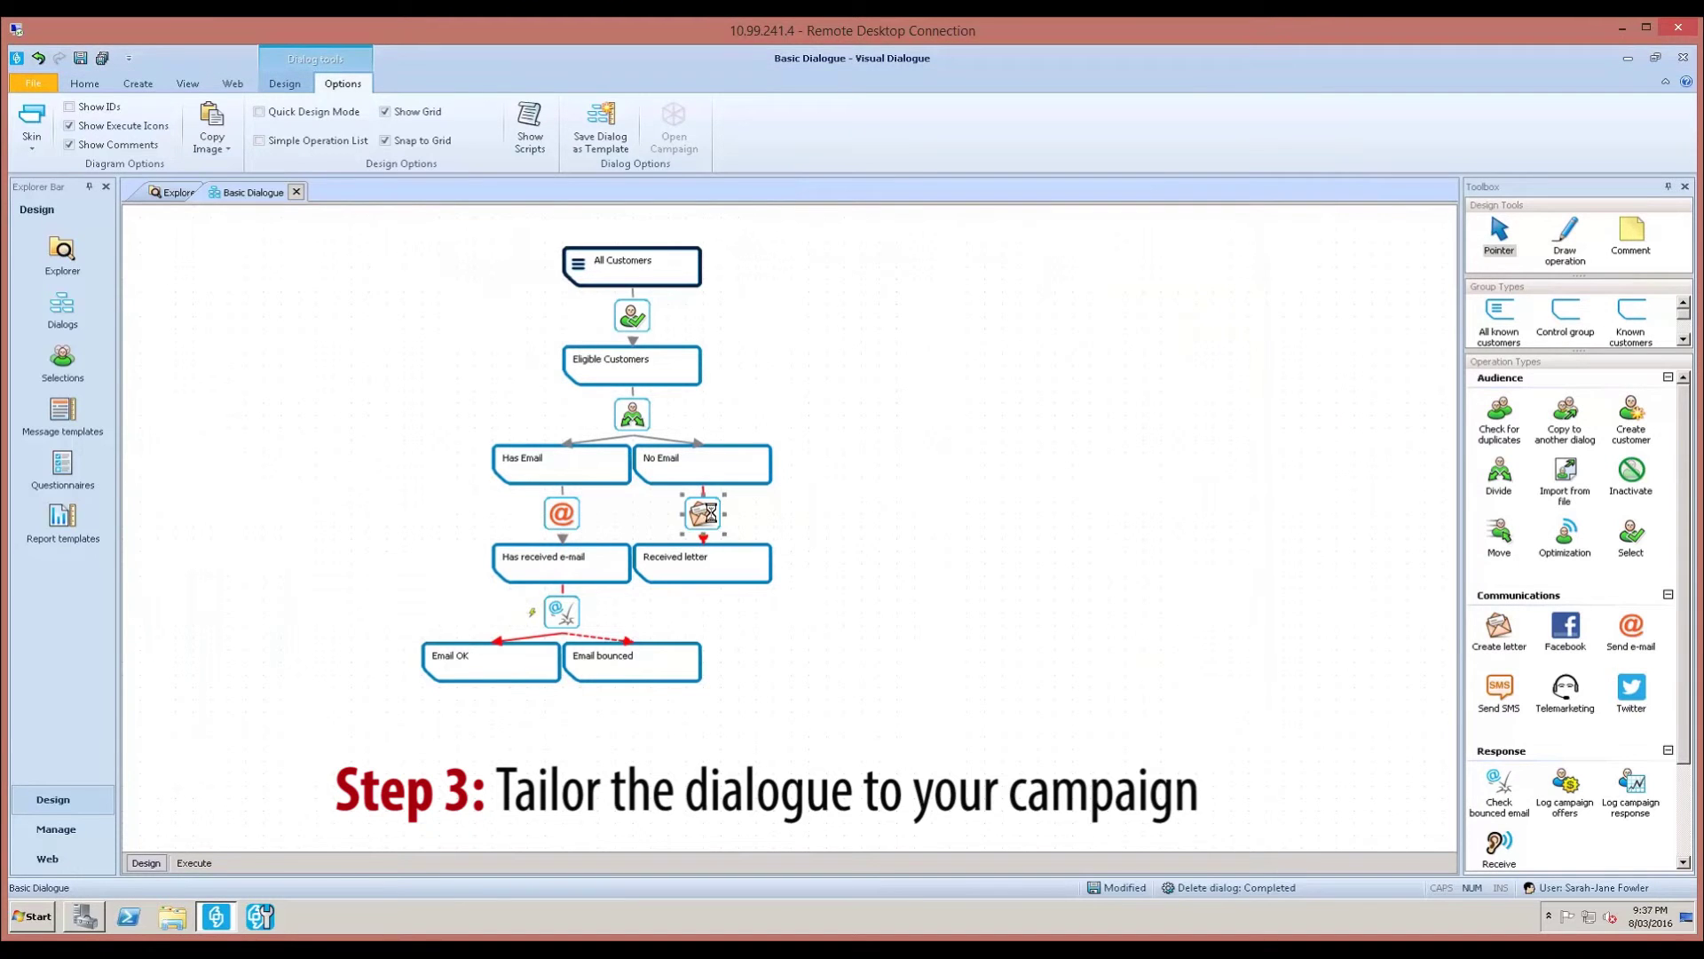
Step: Assign the letter_RTF_LetterTemplate message template to the Create letter operation and make it active
{"action": "double_click", "coordinate": [702, 514]}
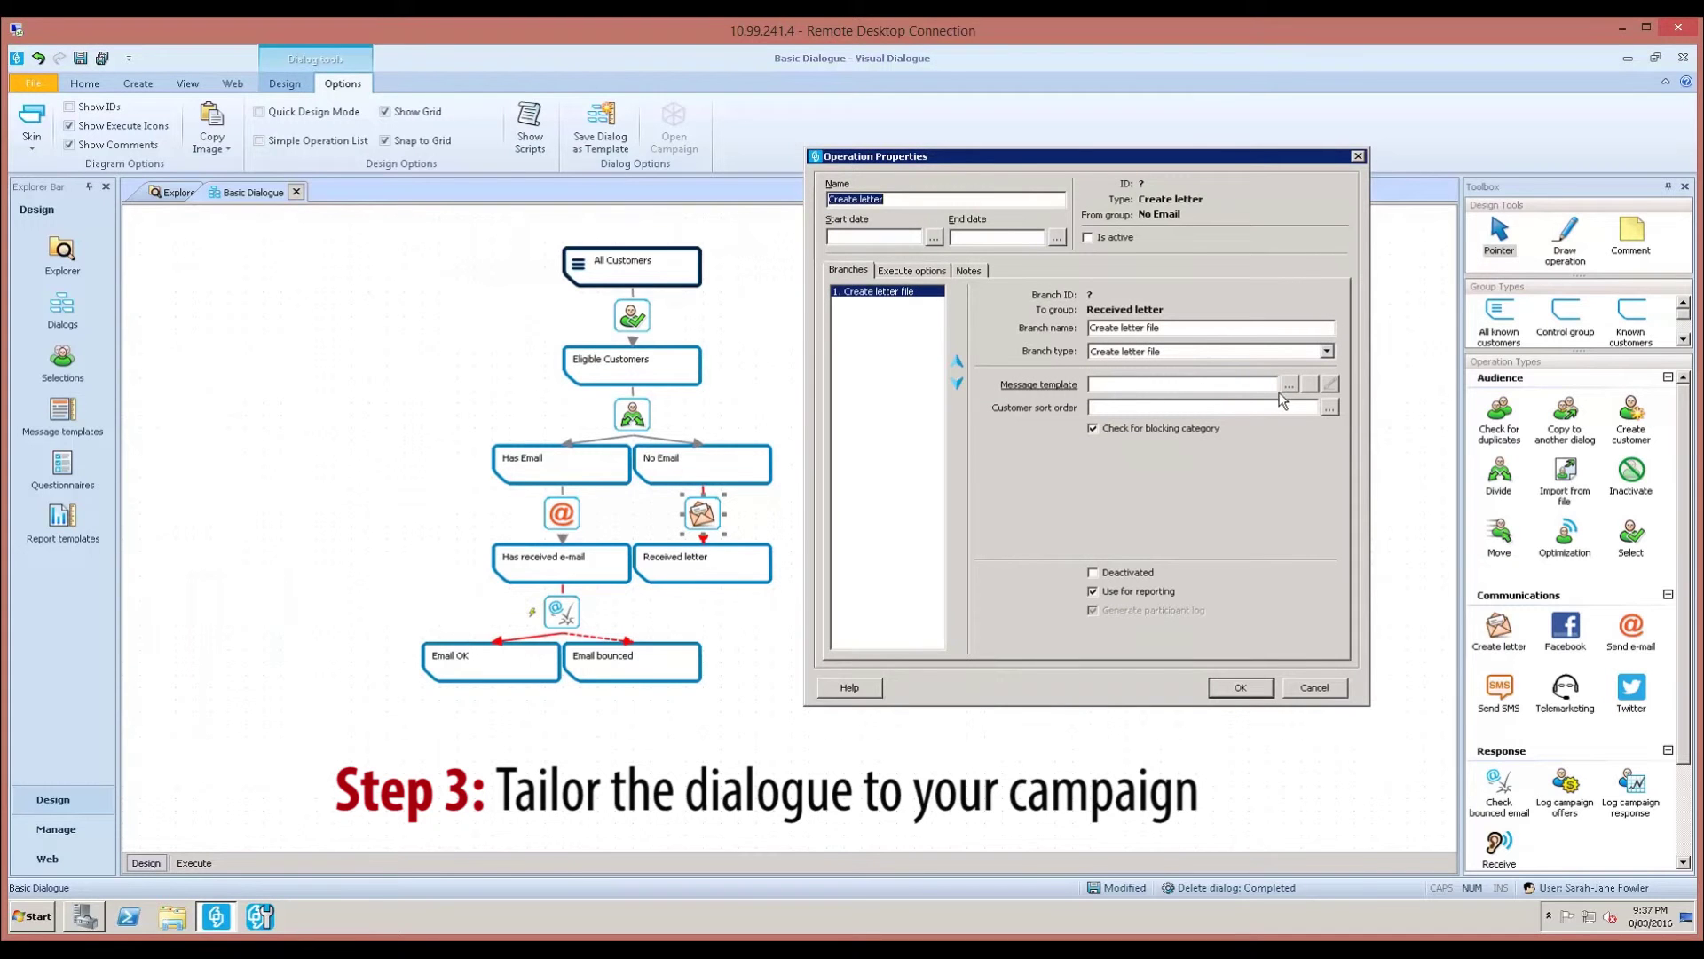
{"action": "left_click", "coordinate": [1287, 385]}
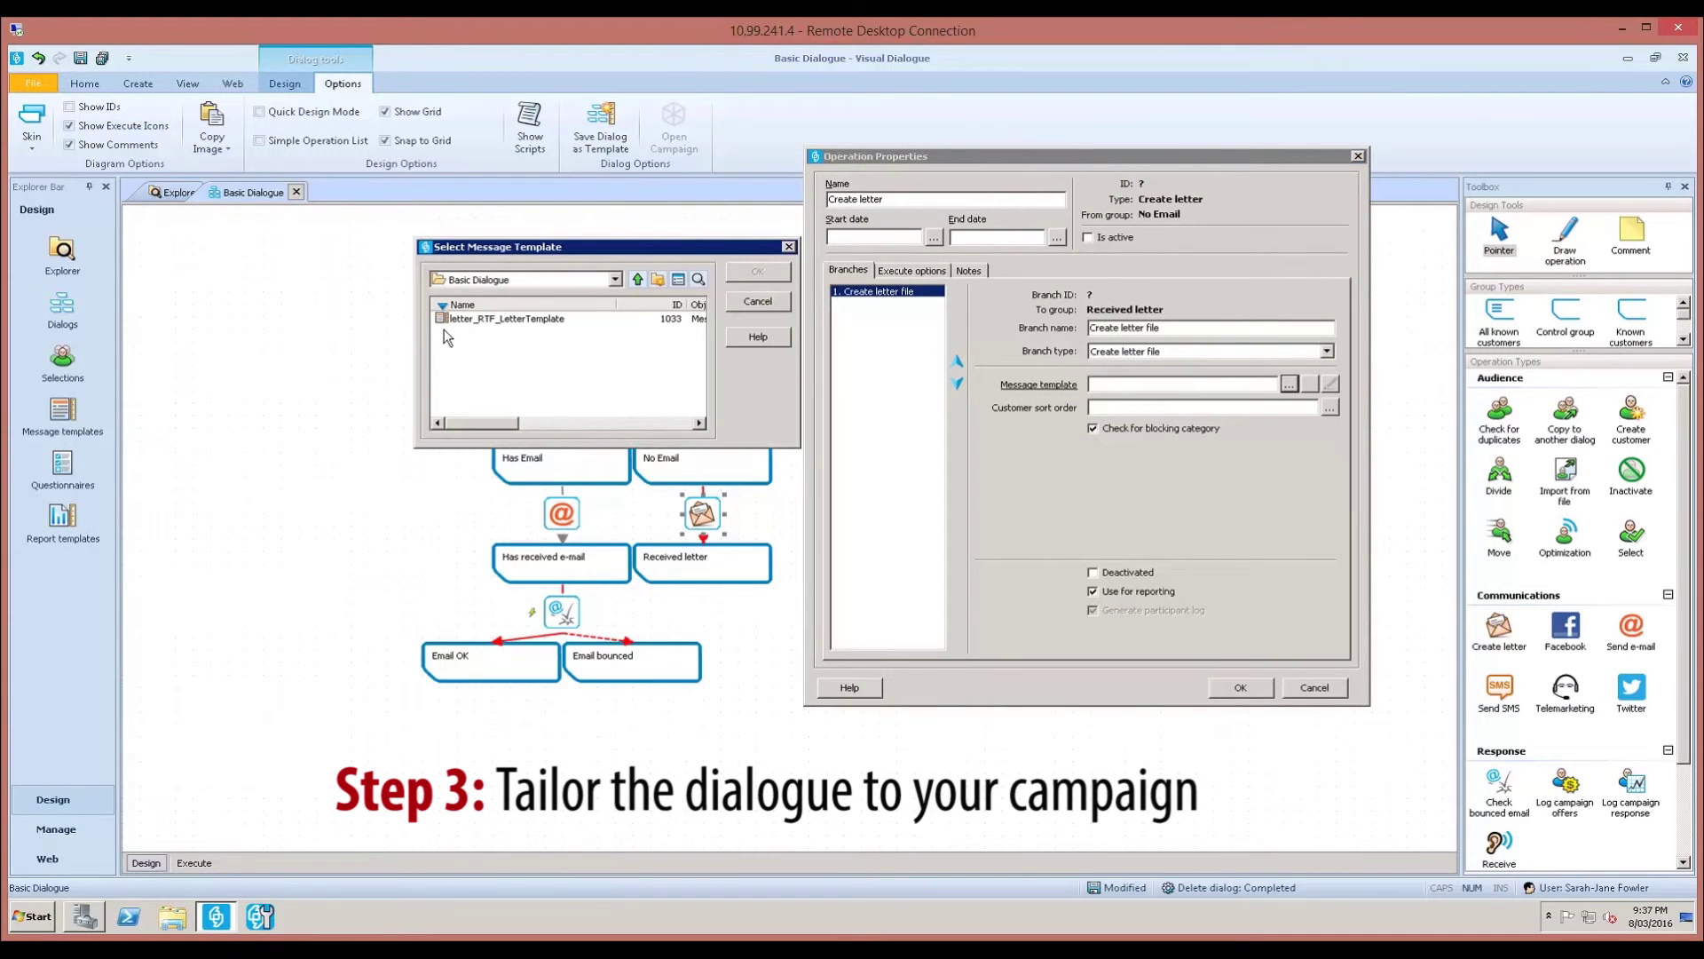
{"action": "left_click_drag", "start_coordinate": [479, 254], "coordinate": [338, 248]}
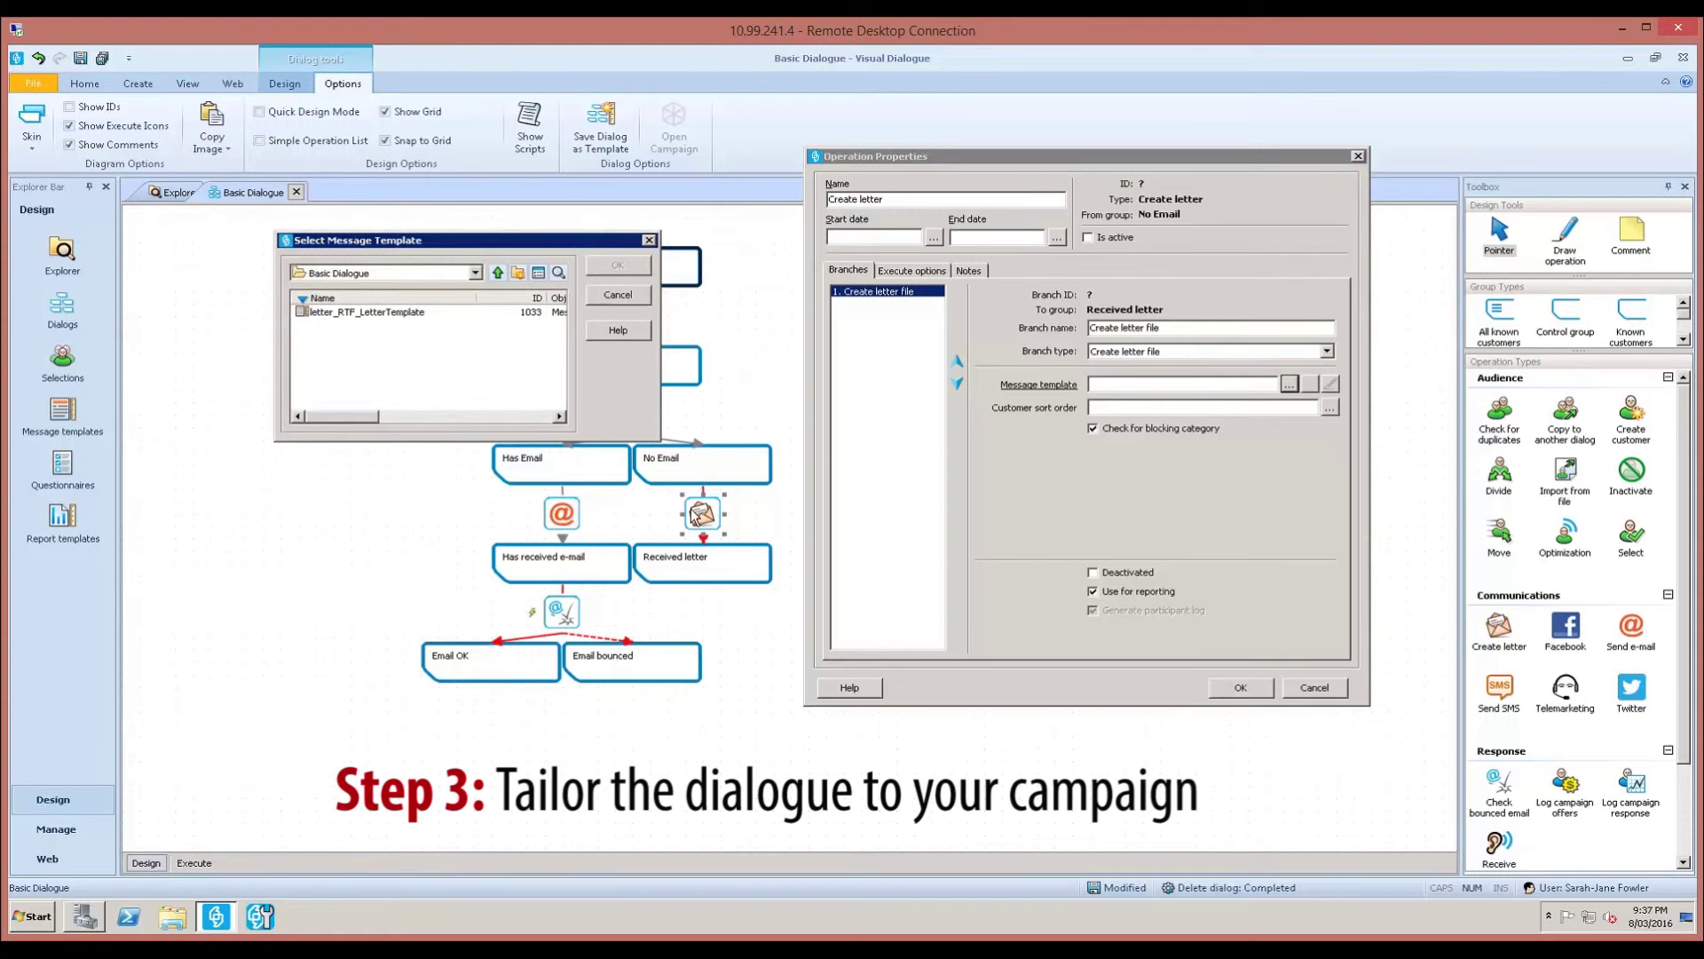
{"action": "double_click", "coordinate": [334, 314]}
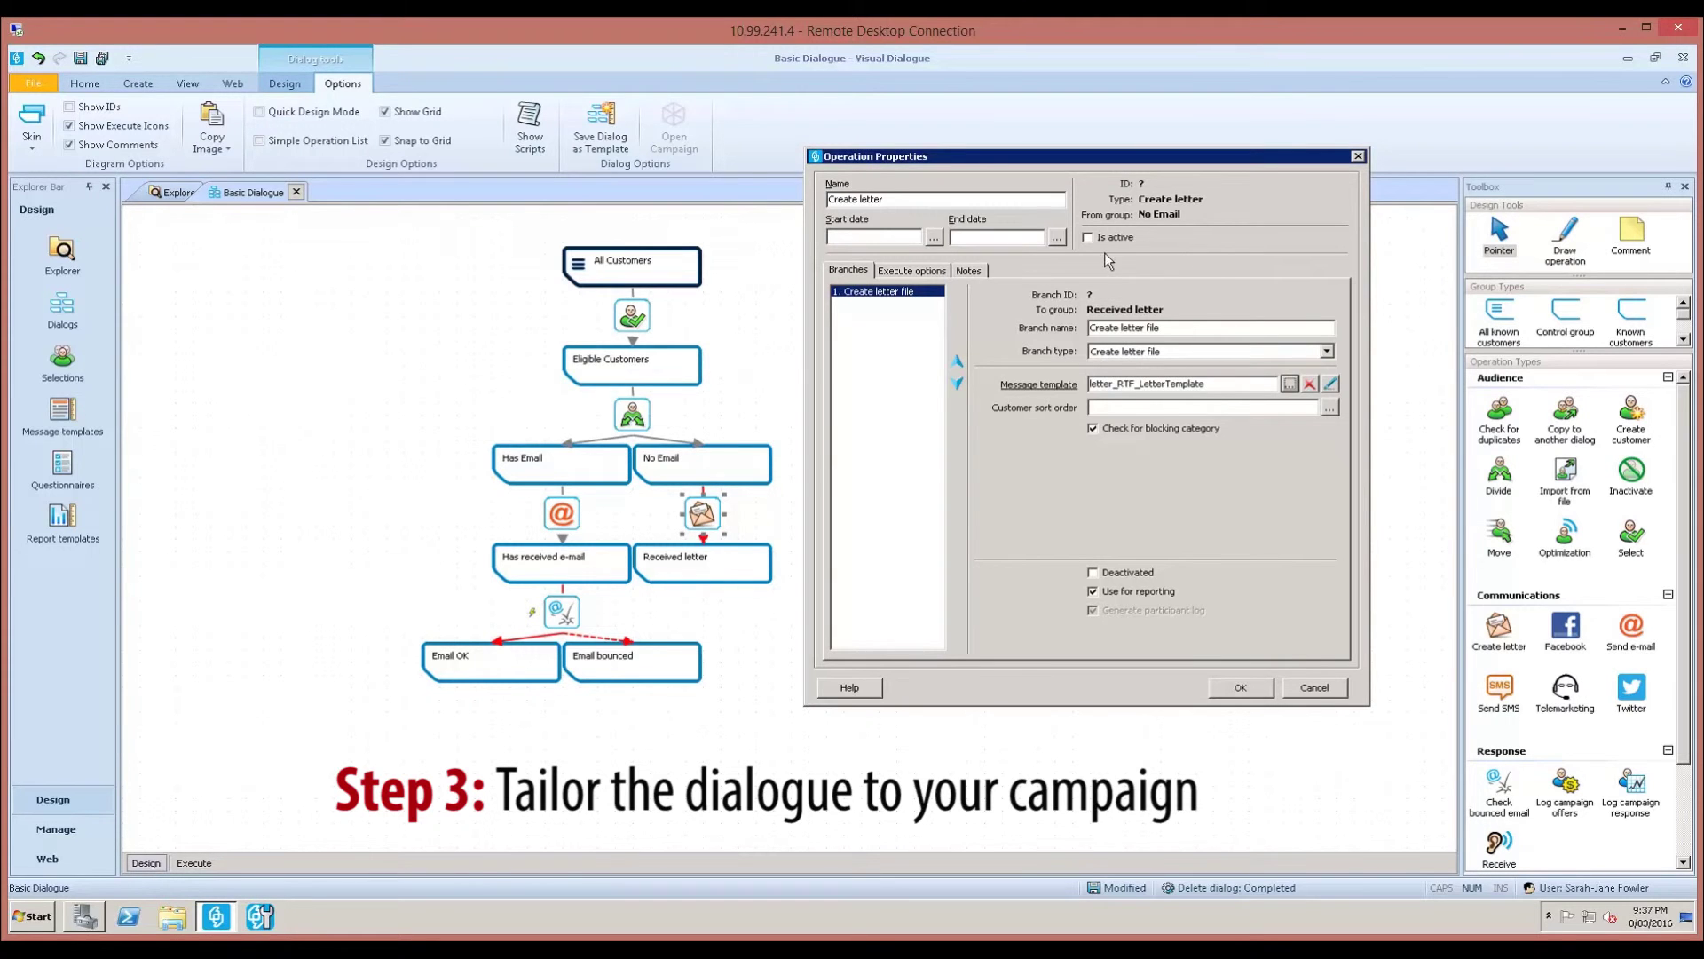
{"action": "left_click", "coordinate": [1240, 689]}
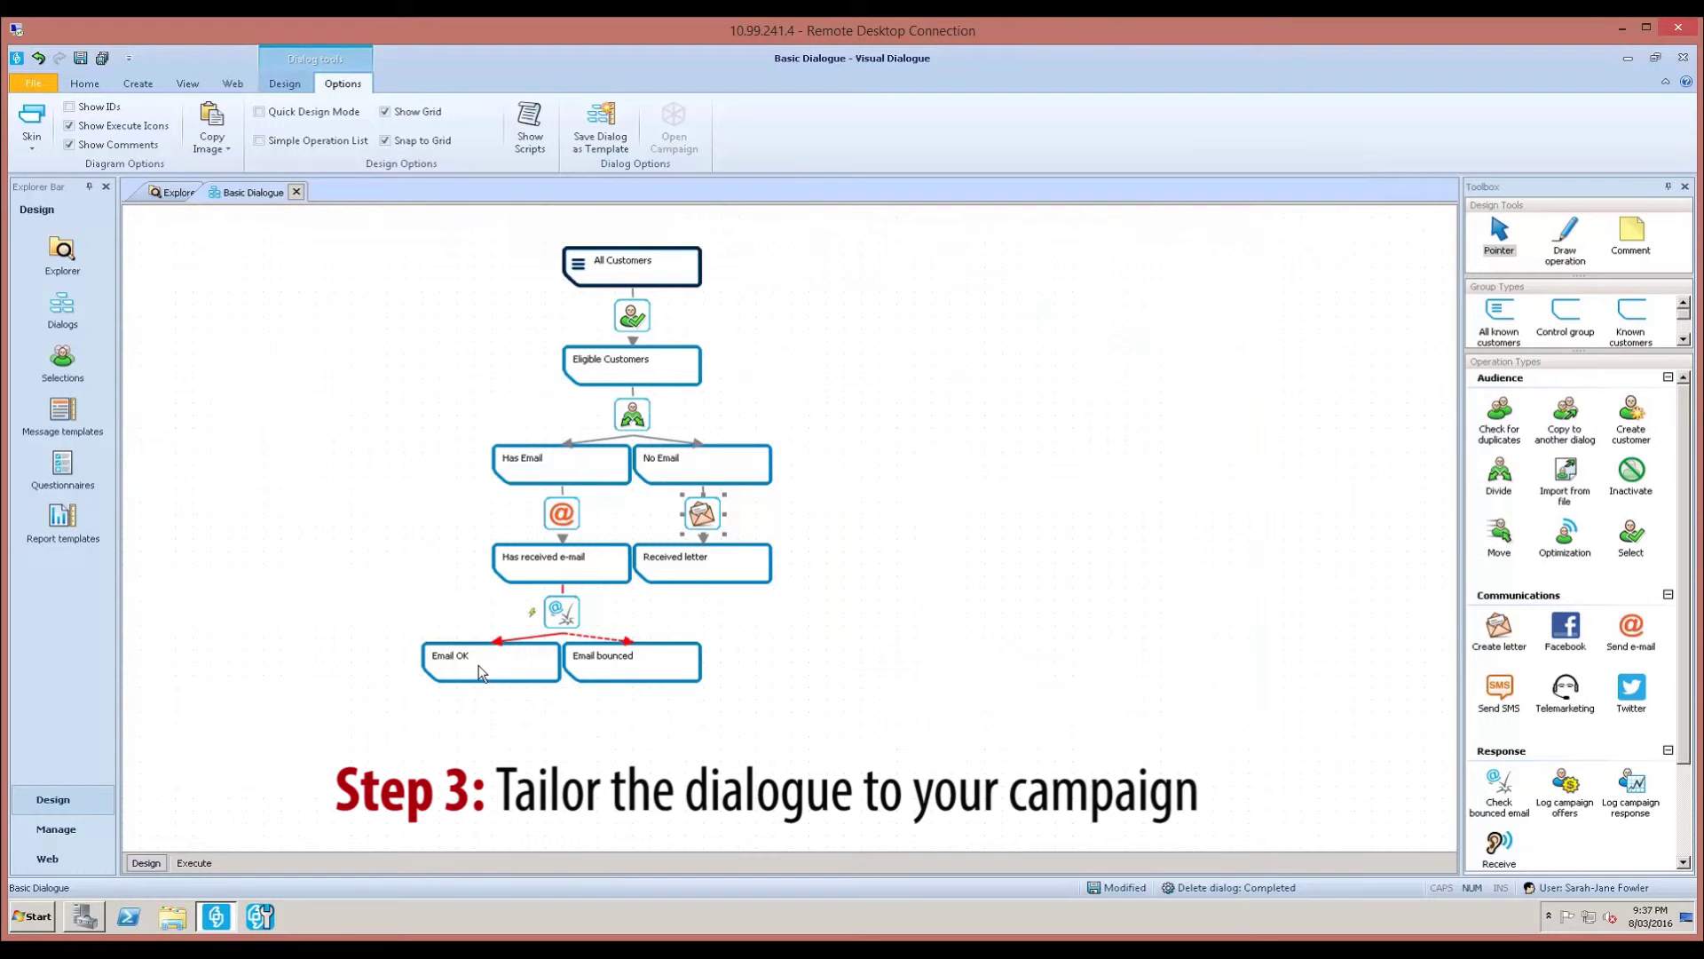
Step: Move the Email bounced branch ahead of Email OK in the Check bounced email operation
{"action": "double_click", "coordinate": [565, 618]}
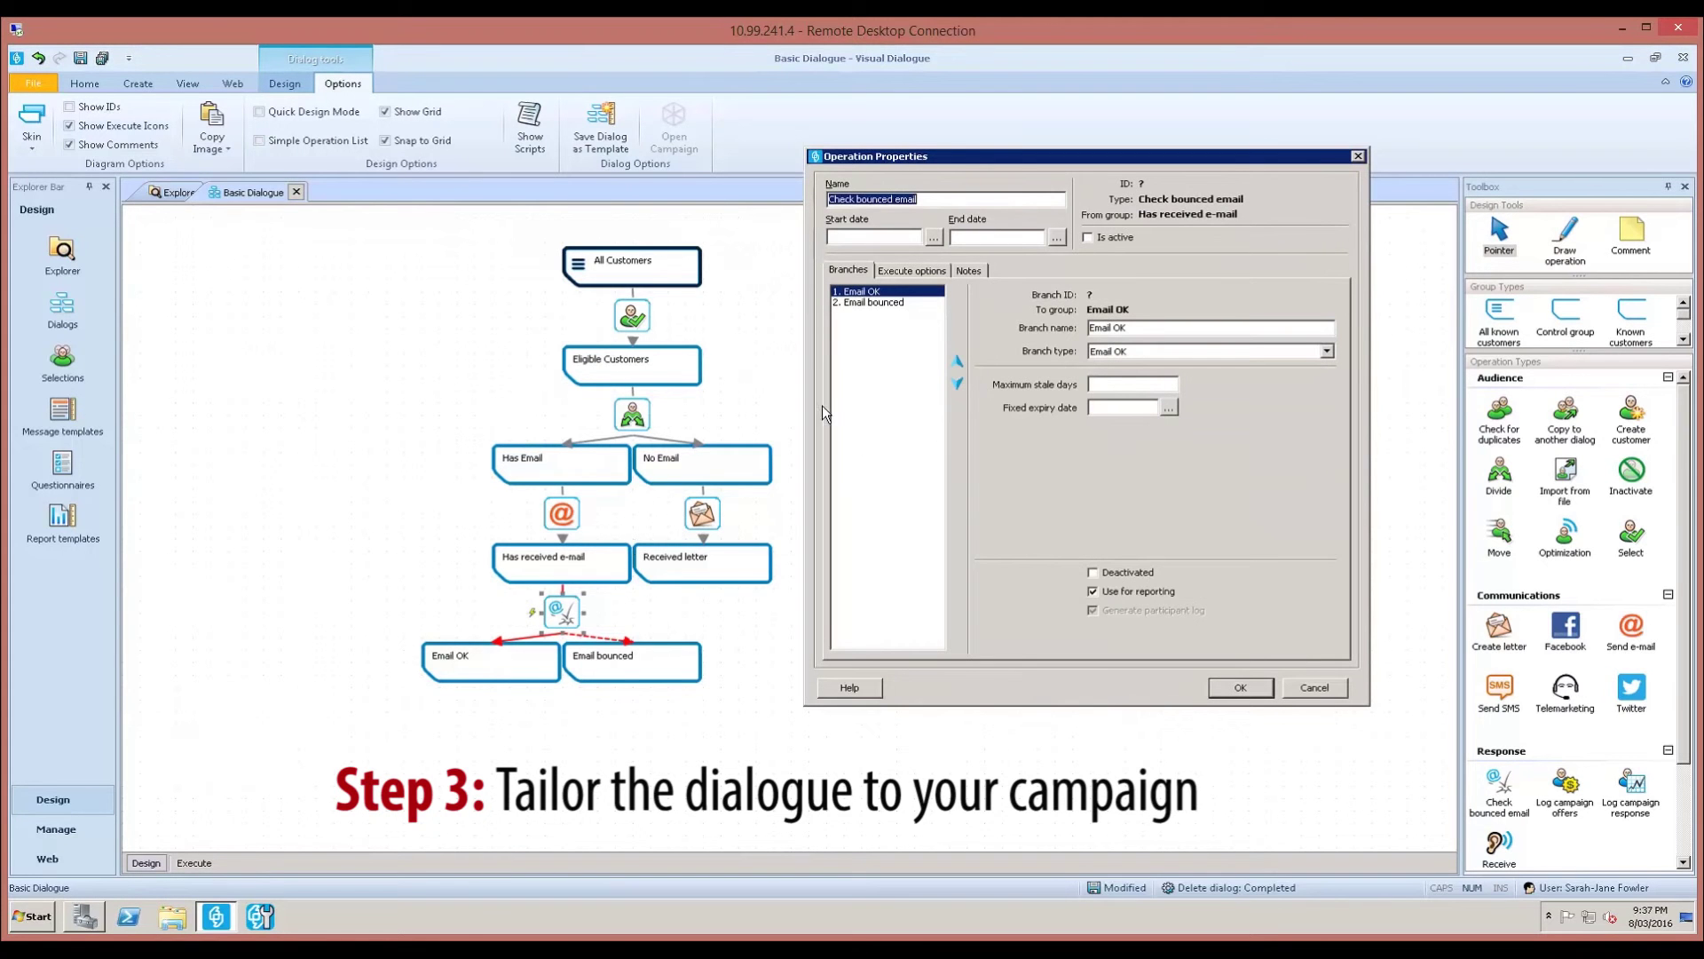
{"action": "left_click", "coordinate": [867, 302]}
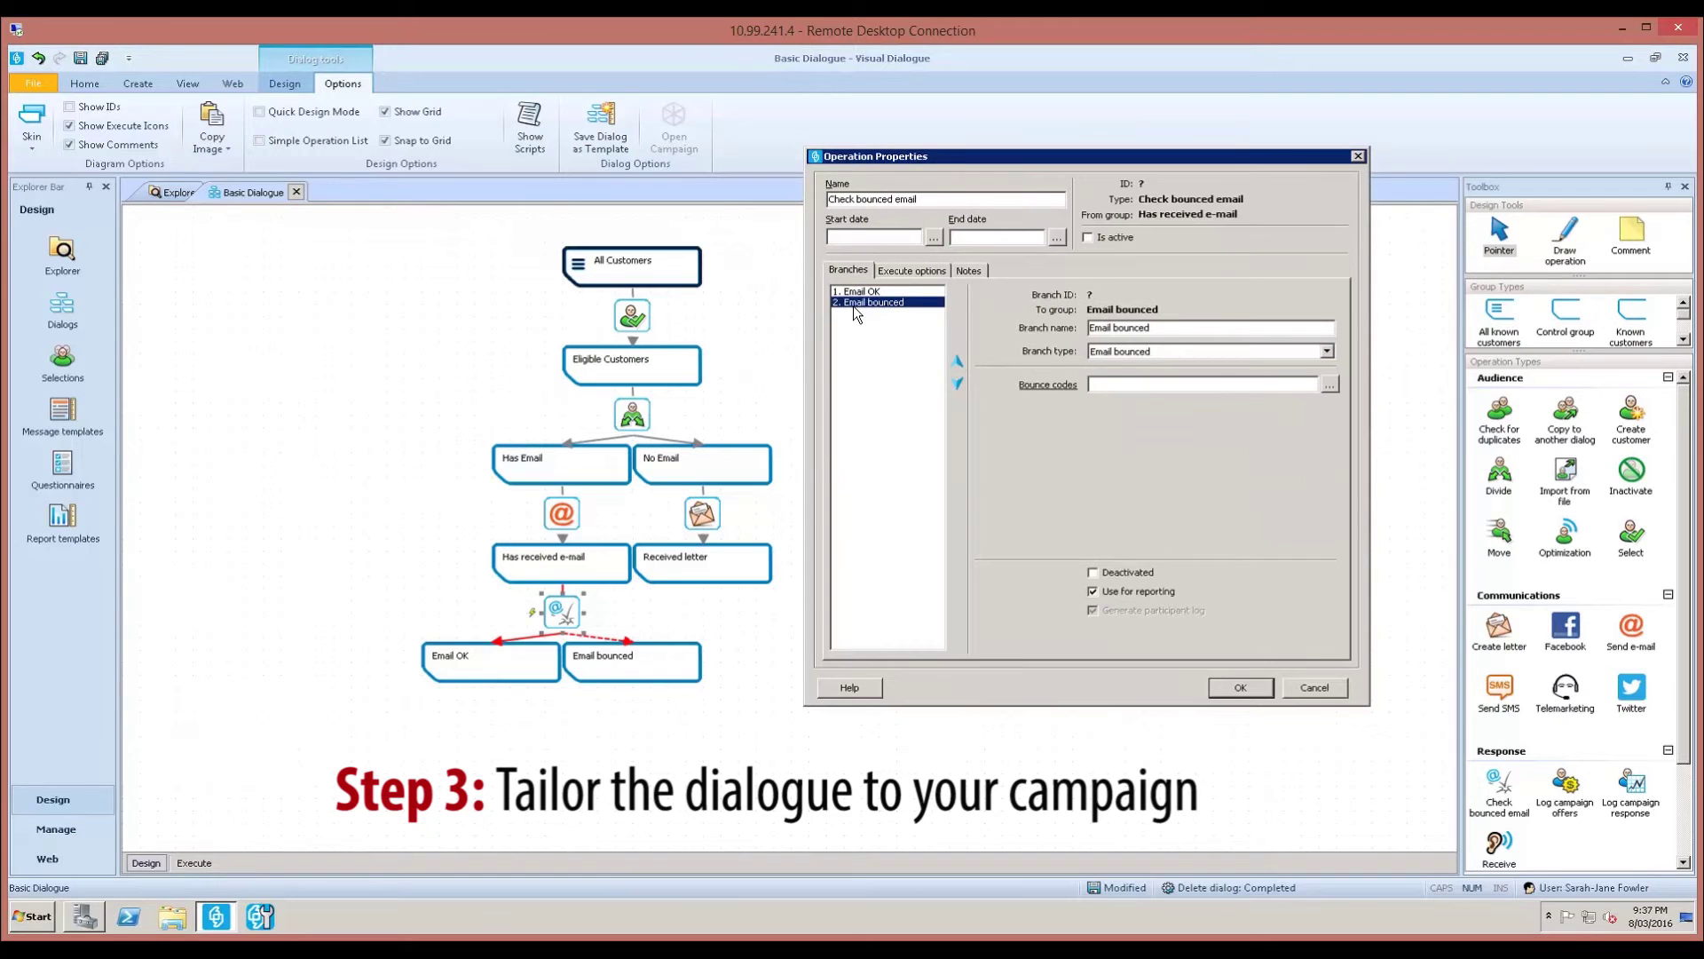
{"action": "left_click", "coordinate": [958, 362]}
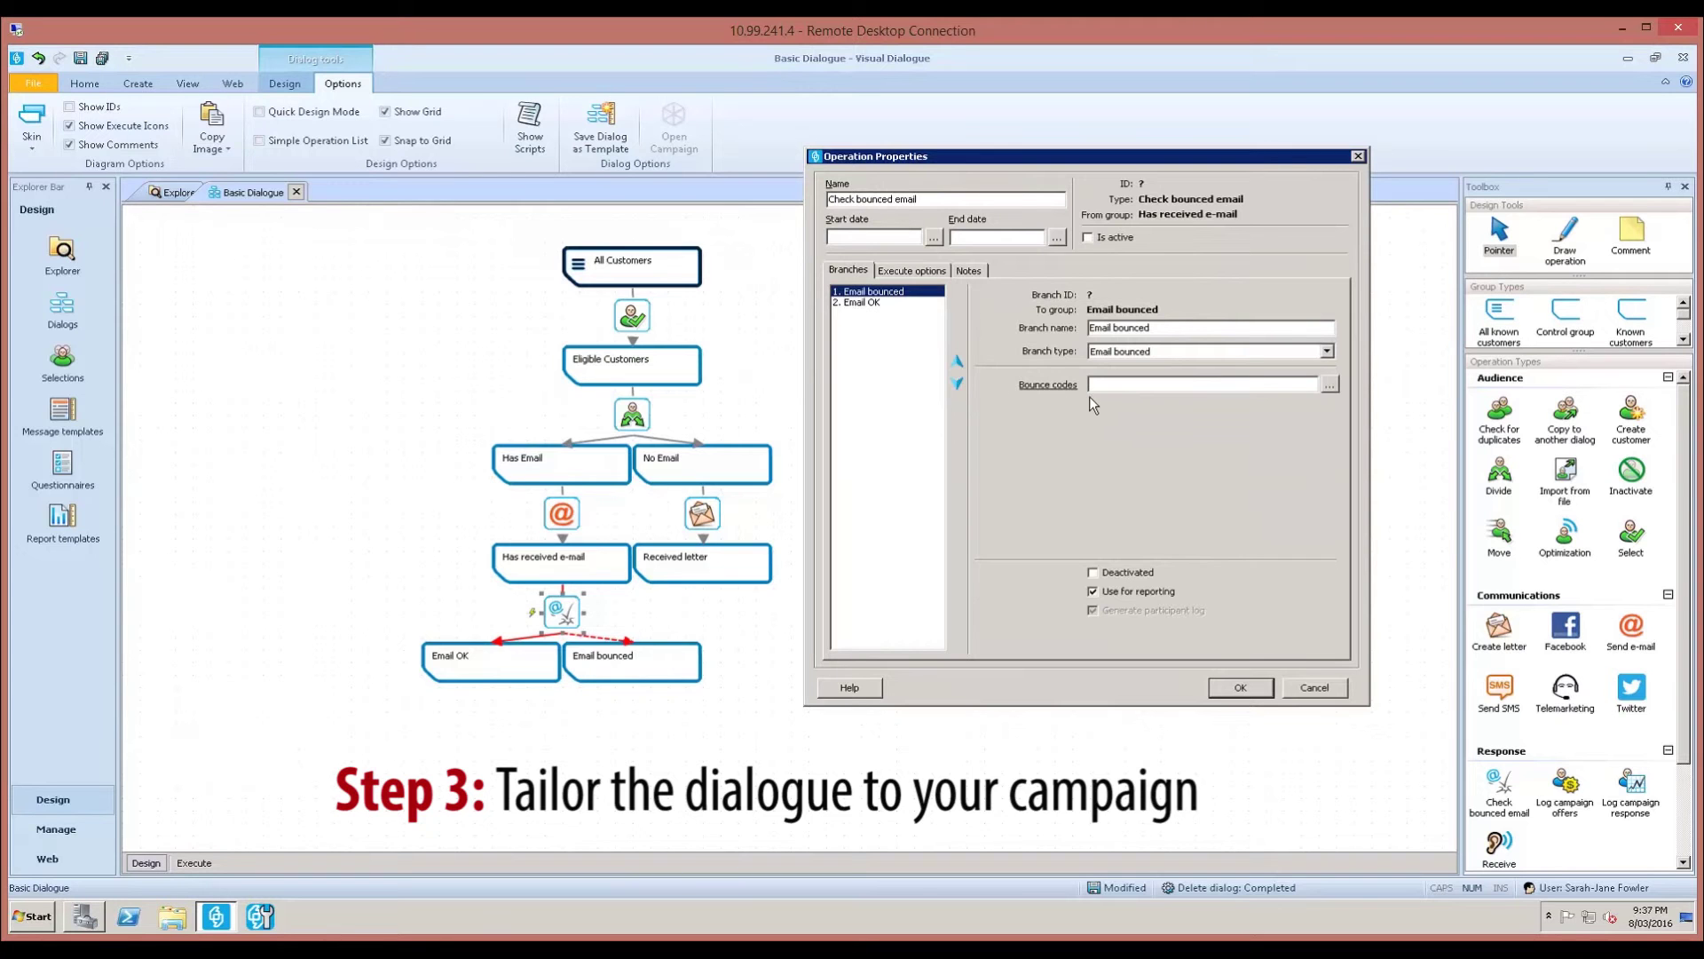
Step: Assign bounce codes 10, 40, 50, 51, 52 and 53 to the Email bounced branch
{"action": "left_click", "coordinate": [1331, 384]}
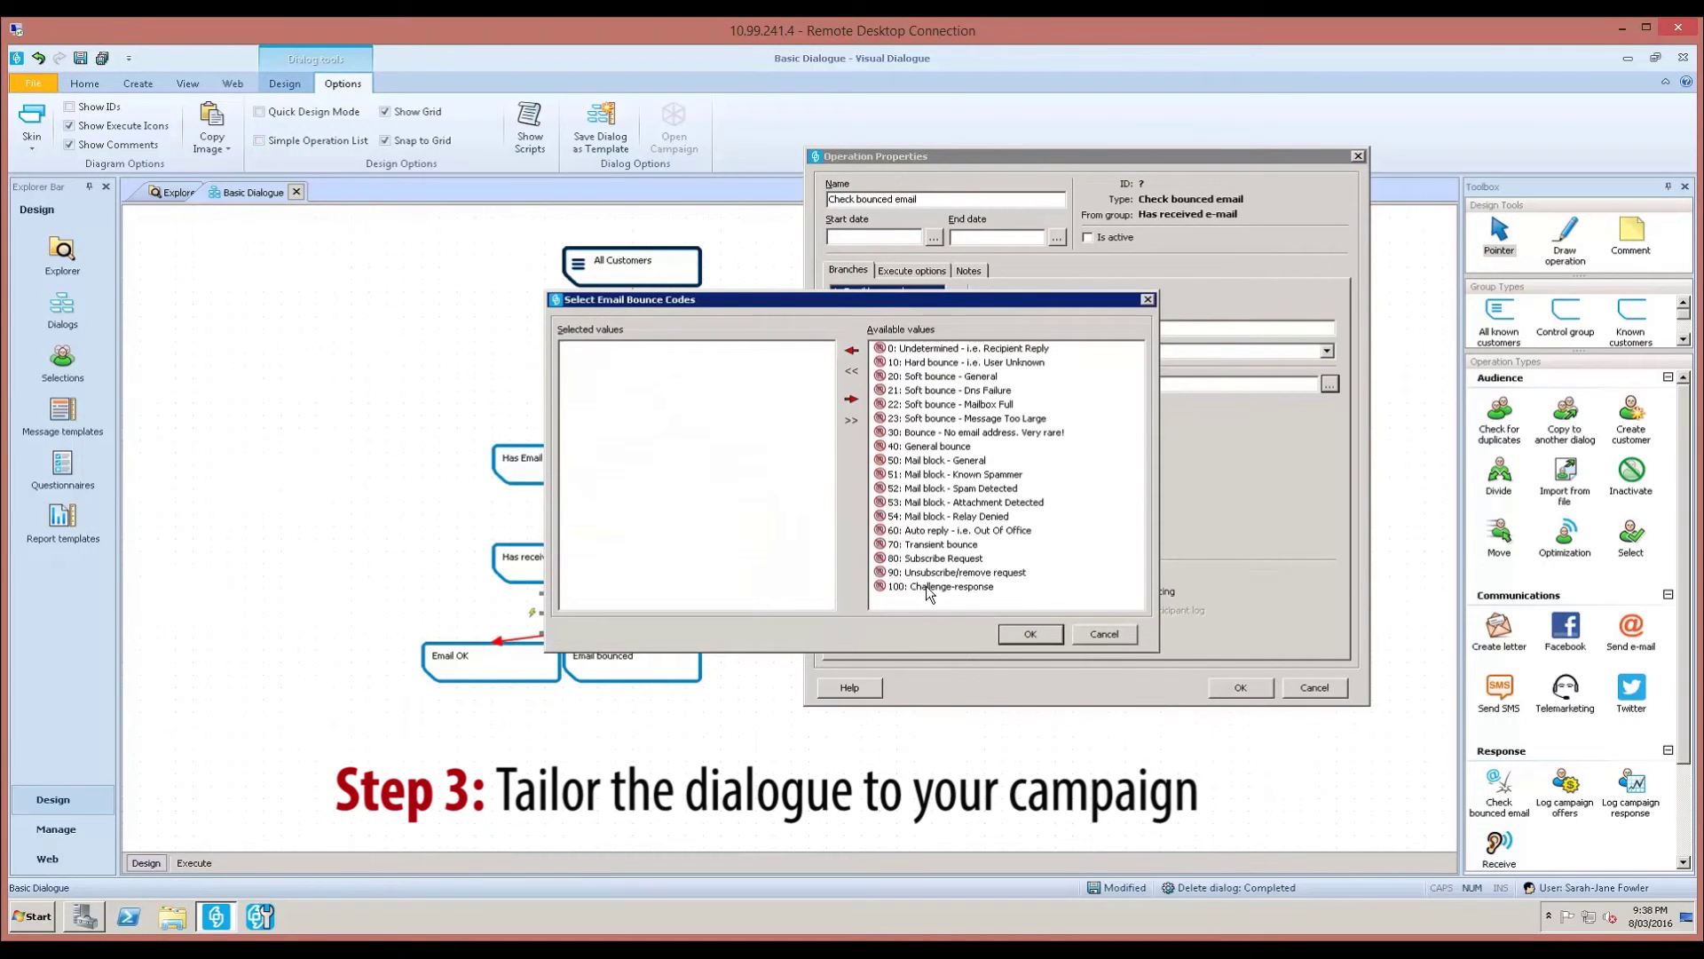
{"action": "left_click", "coordinate": [923, 366]}
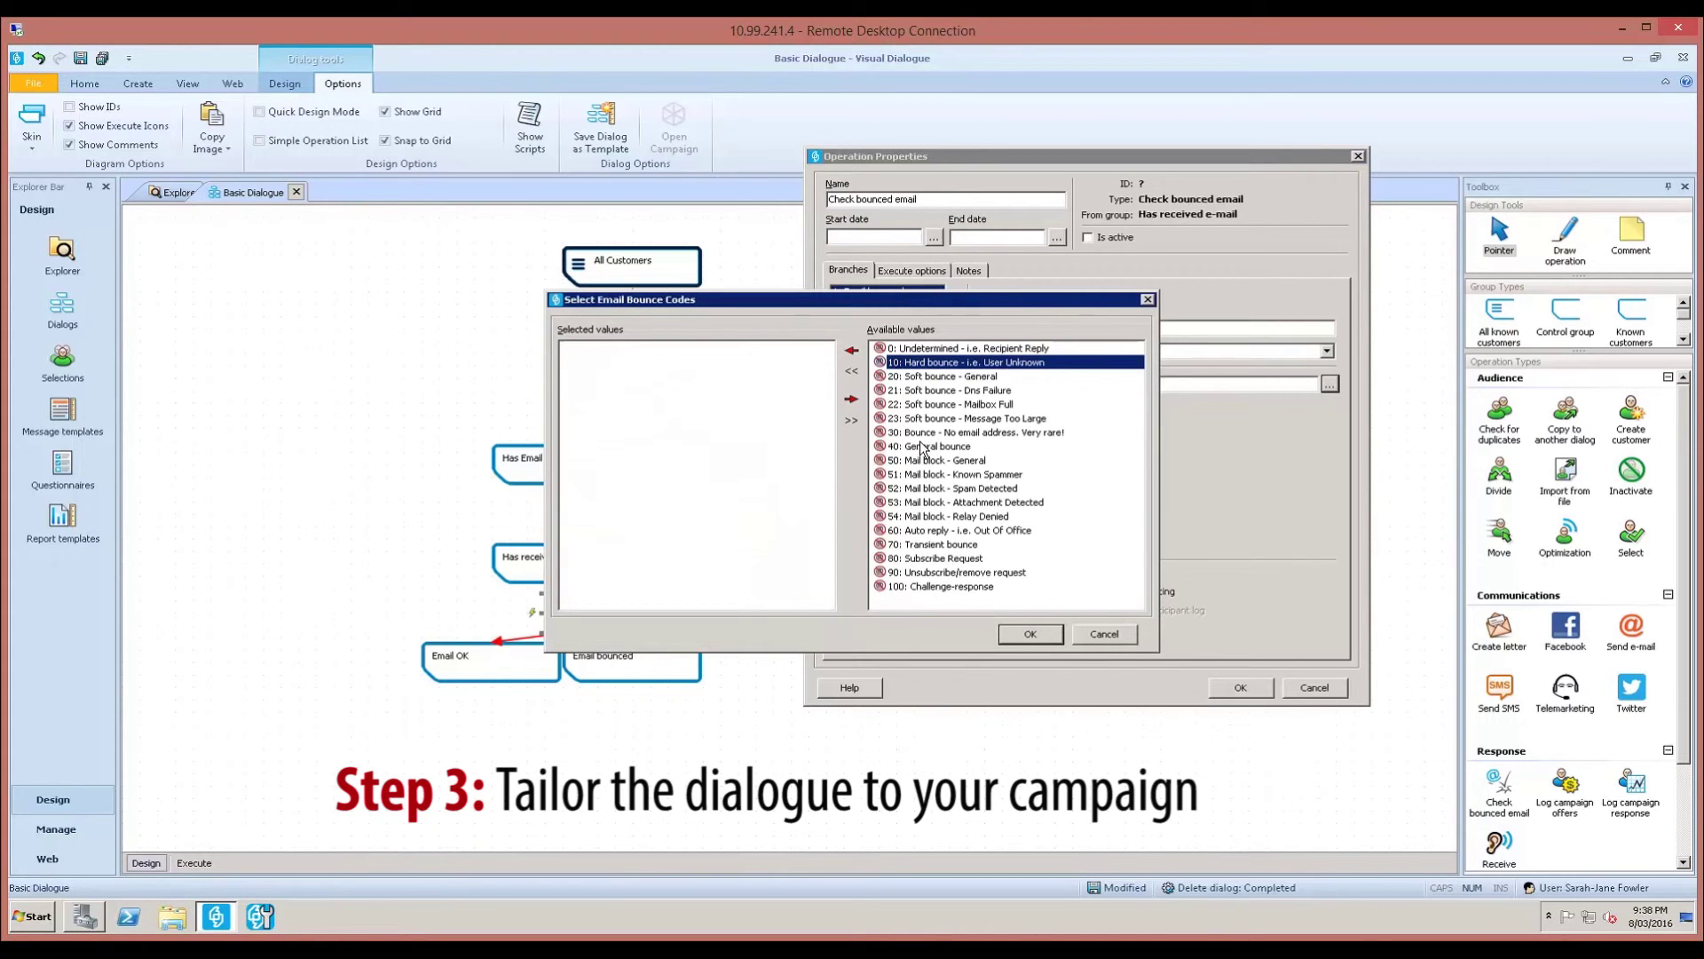
{"action": "left_click", "coordinate": [925, 446], "text": "ctrl"}
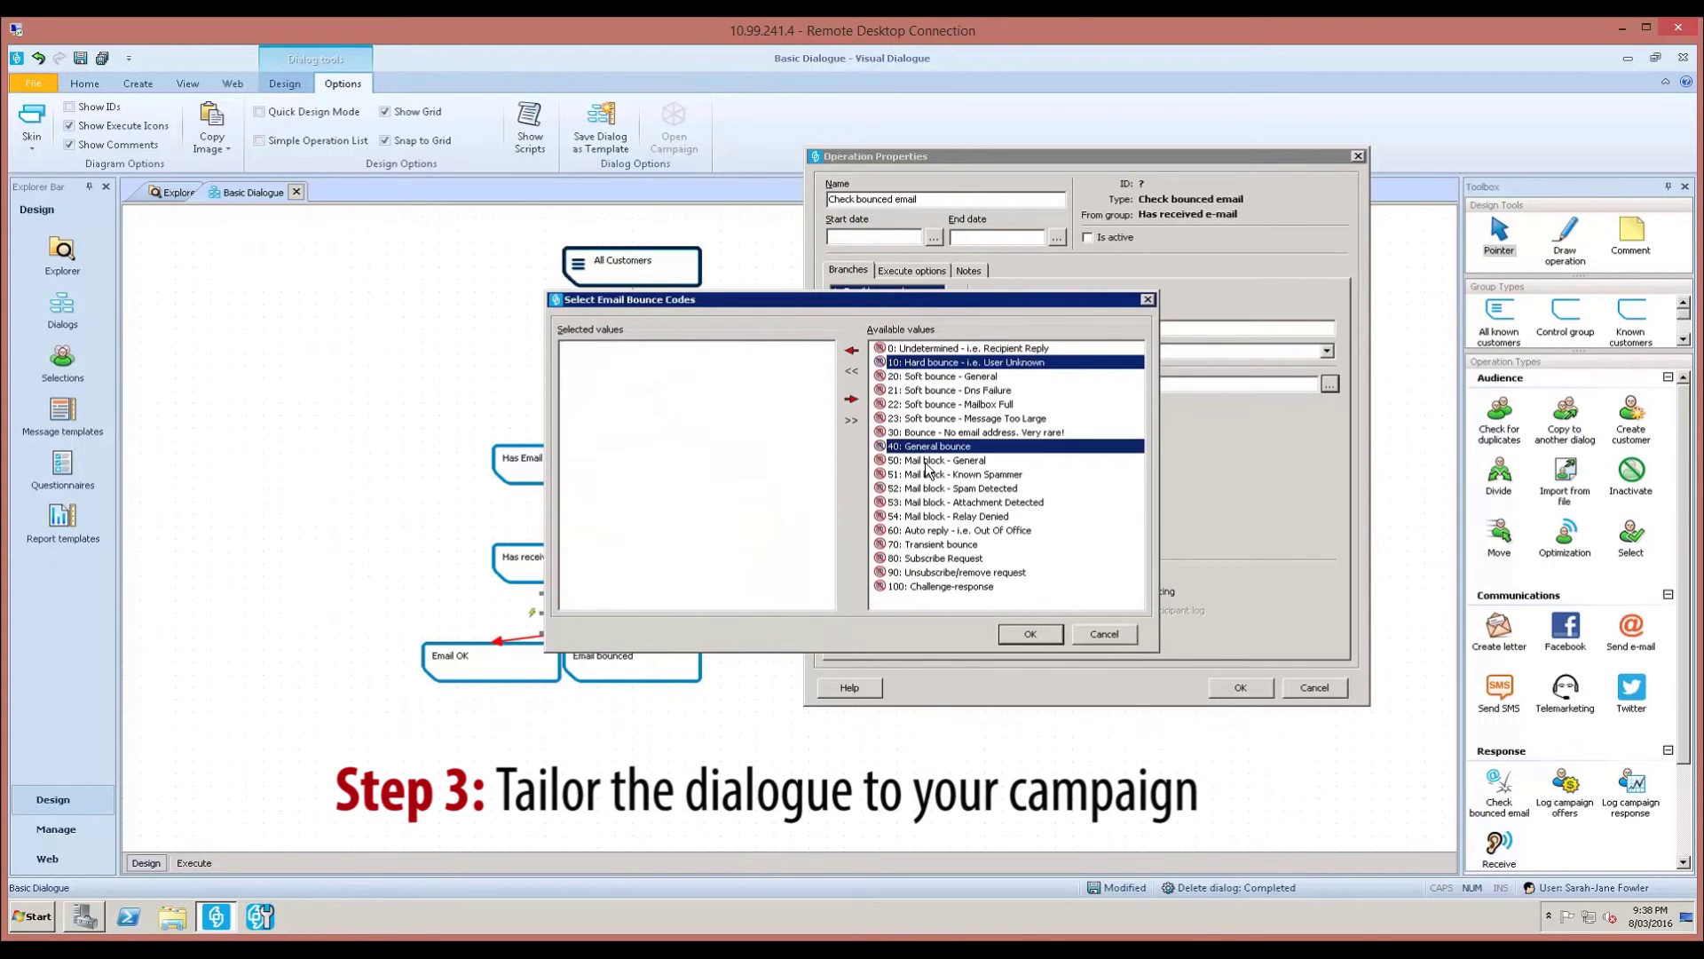
{"action": "left_click", "coordinate": [927, 461], "text": "ctrl"}
{"action": "left_click", "coordinate": [946, 476], "text": "ctrl"}
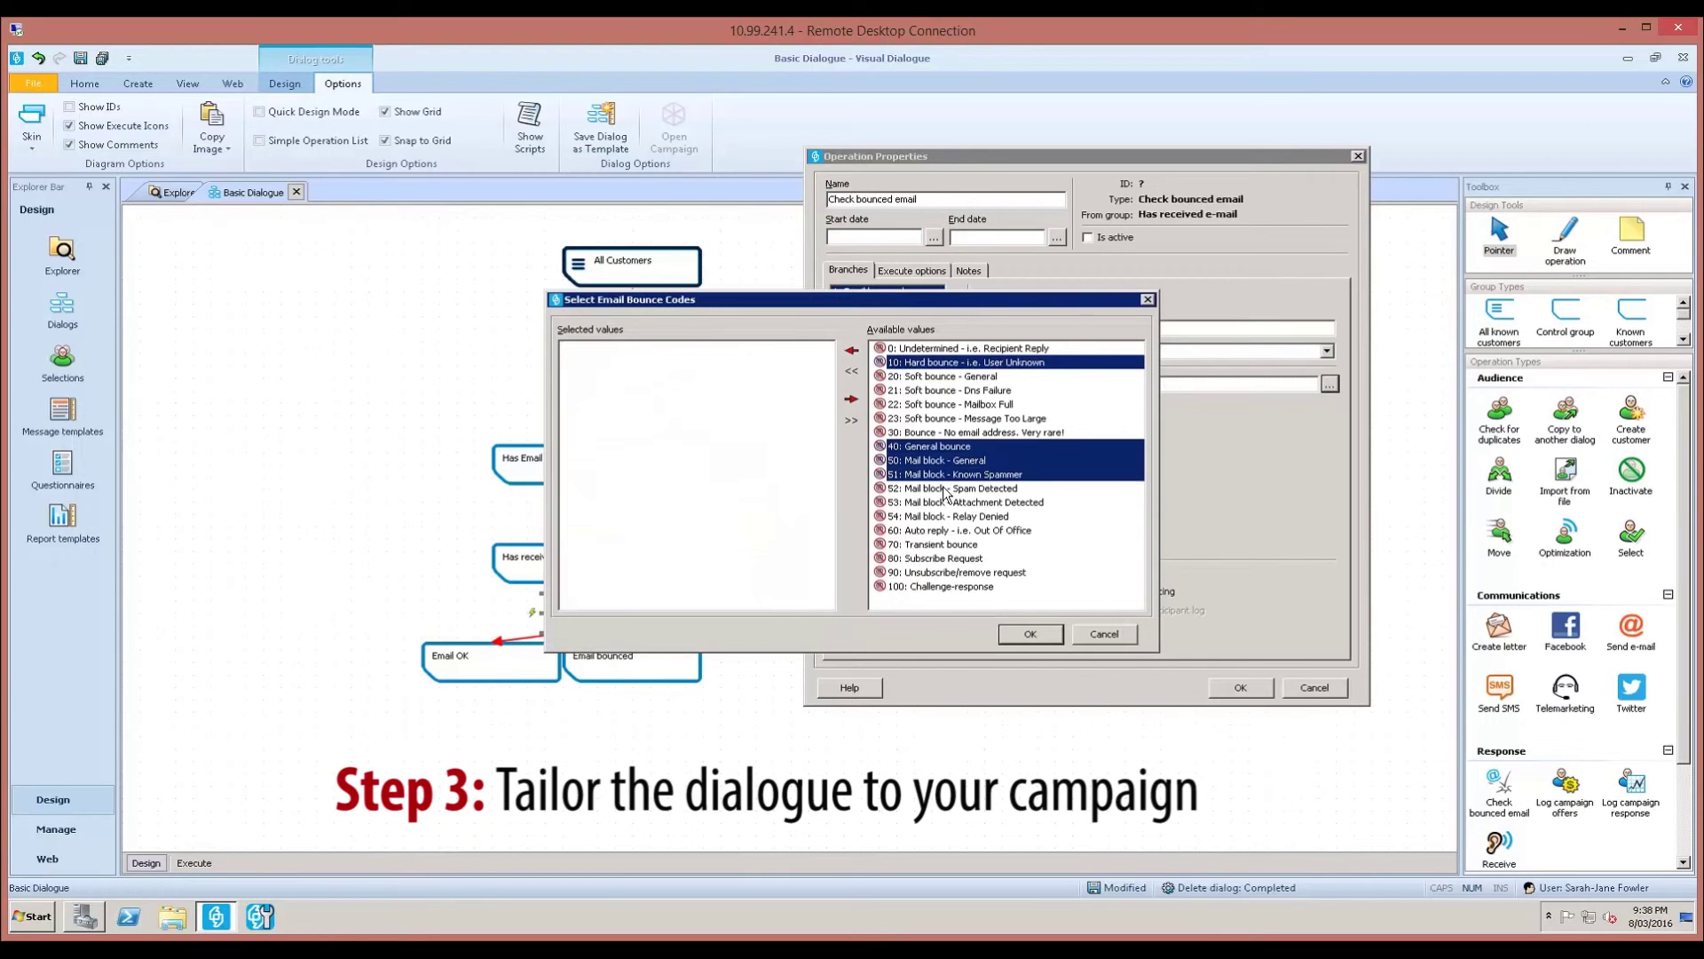
{"action": "left_click", "coordinate": [948, 489], "text": "ctrl"}
{"action": "left_click", "coordinate": [947, 502], "text": "ctrl"}
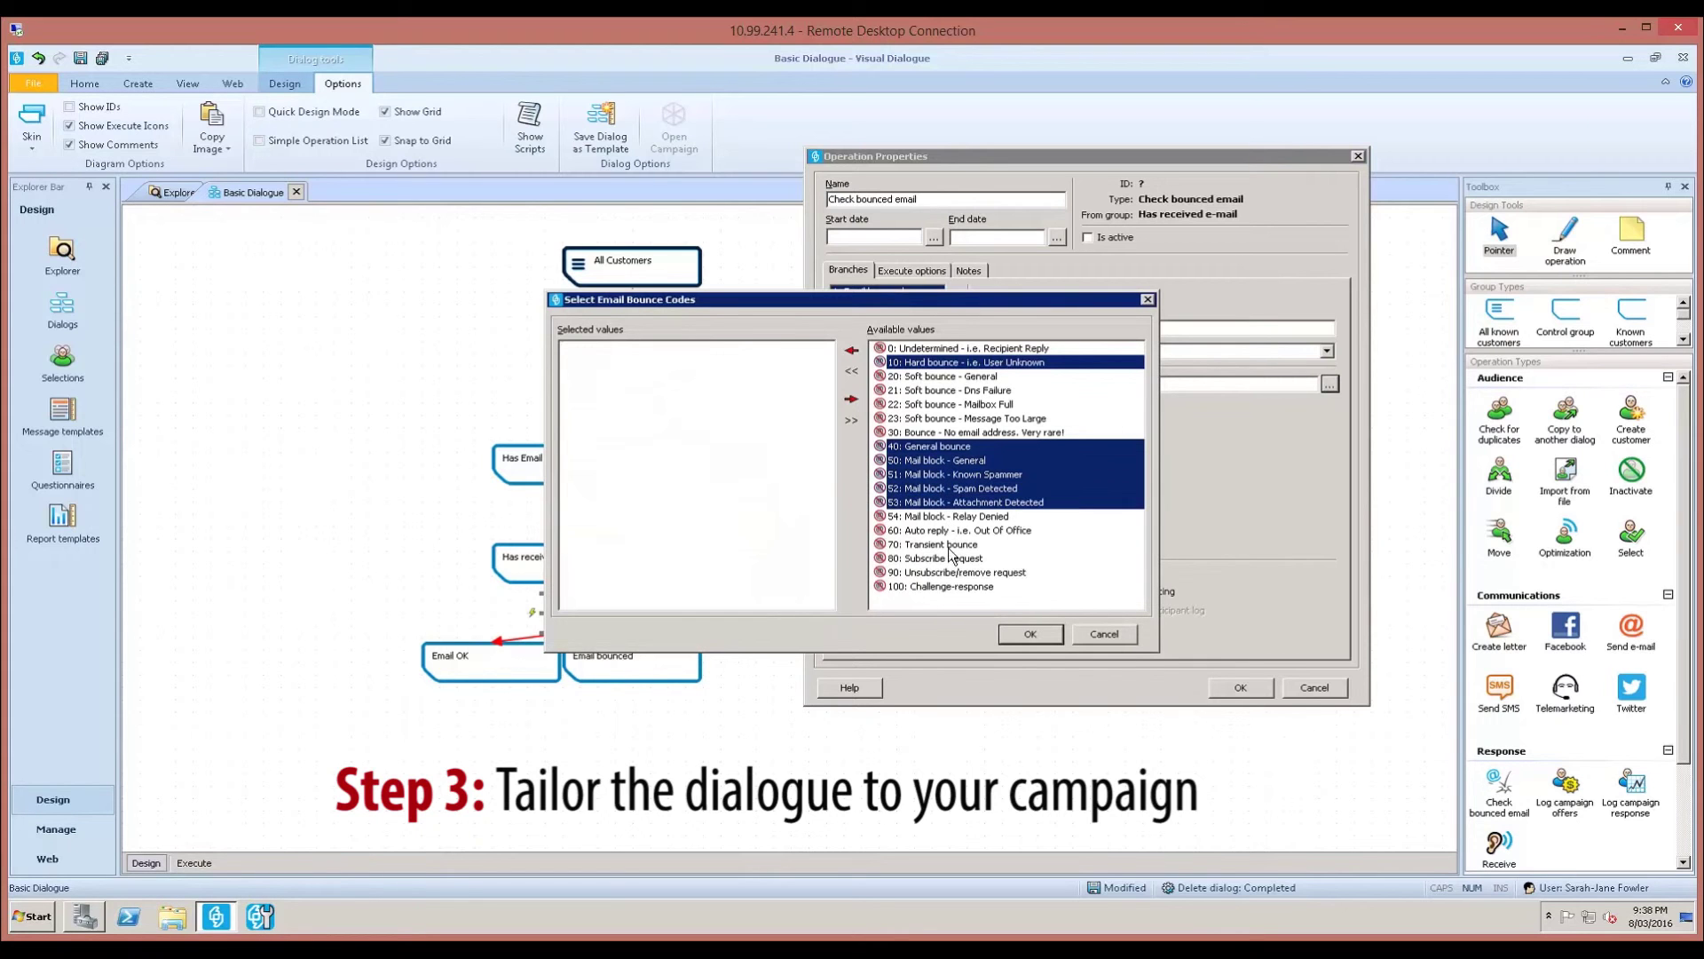
{"action": "left_click", "coordinate": [853, 351]}
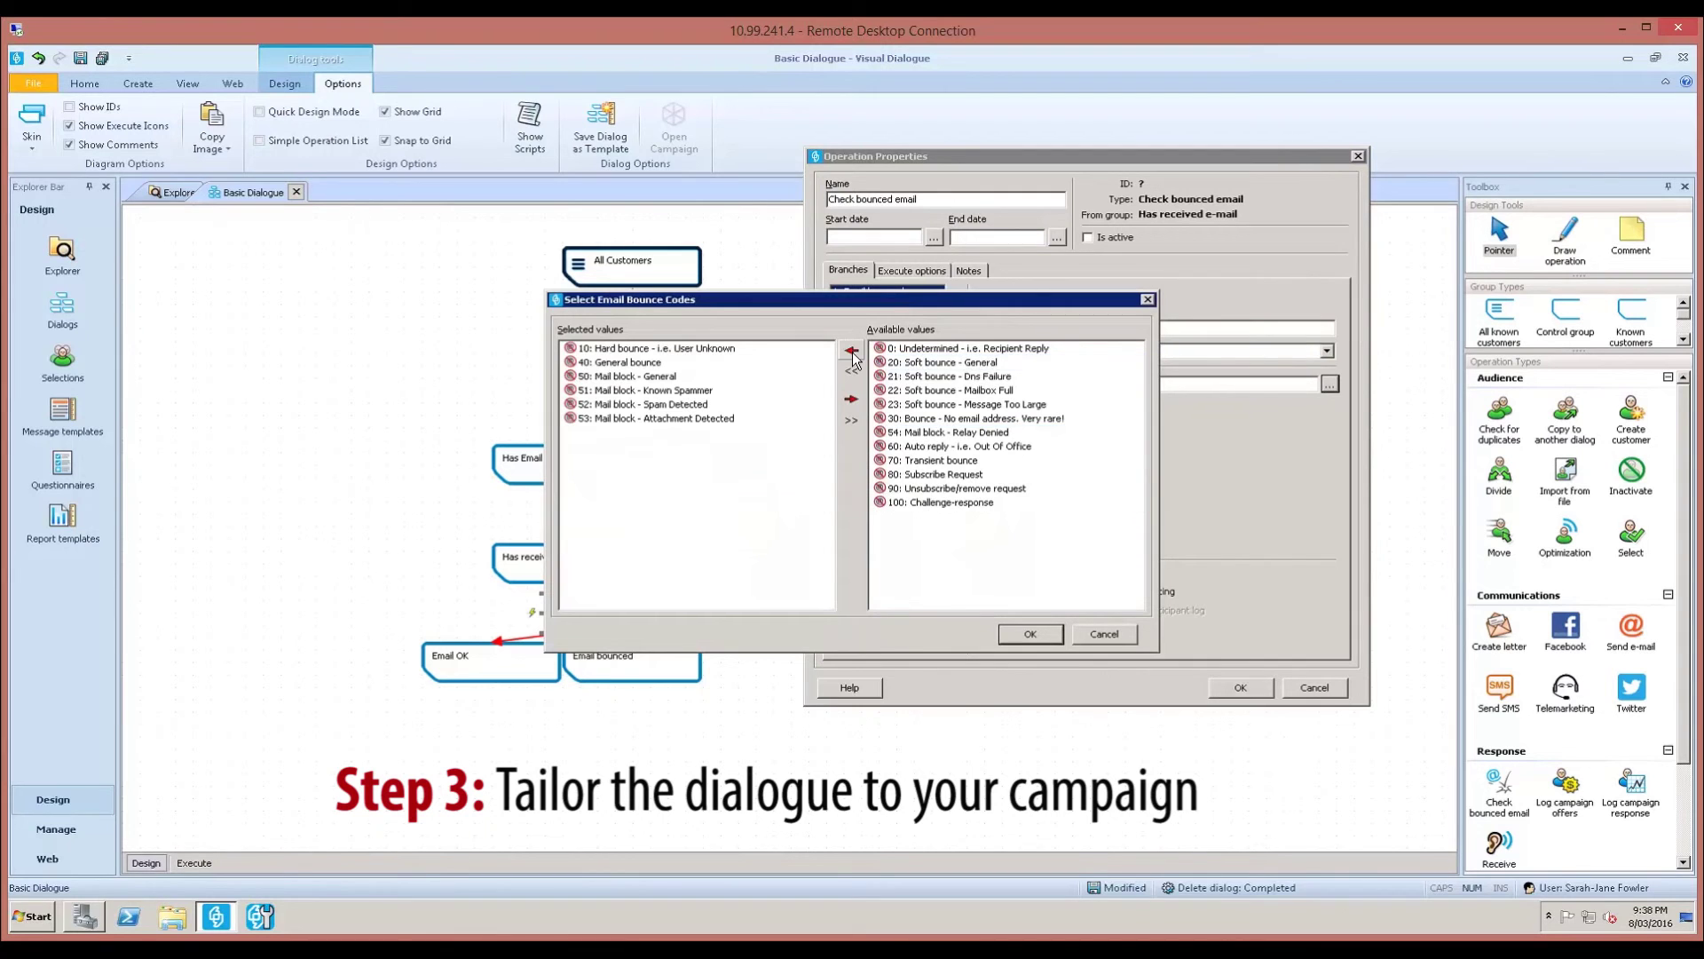
{"action": "left_click", "coordinate": [1030, 634]}
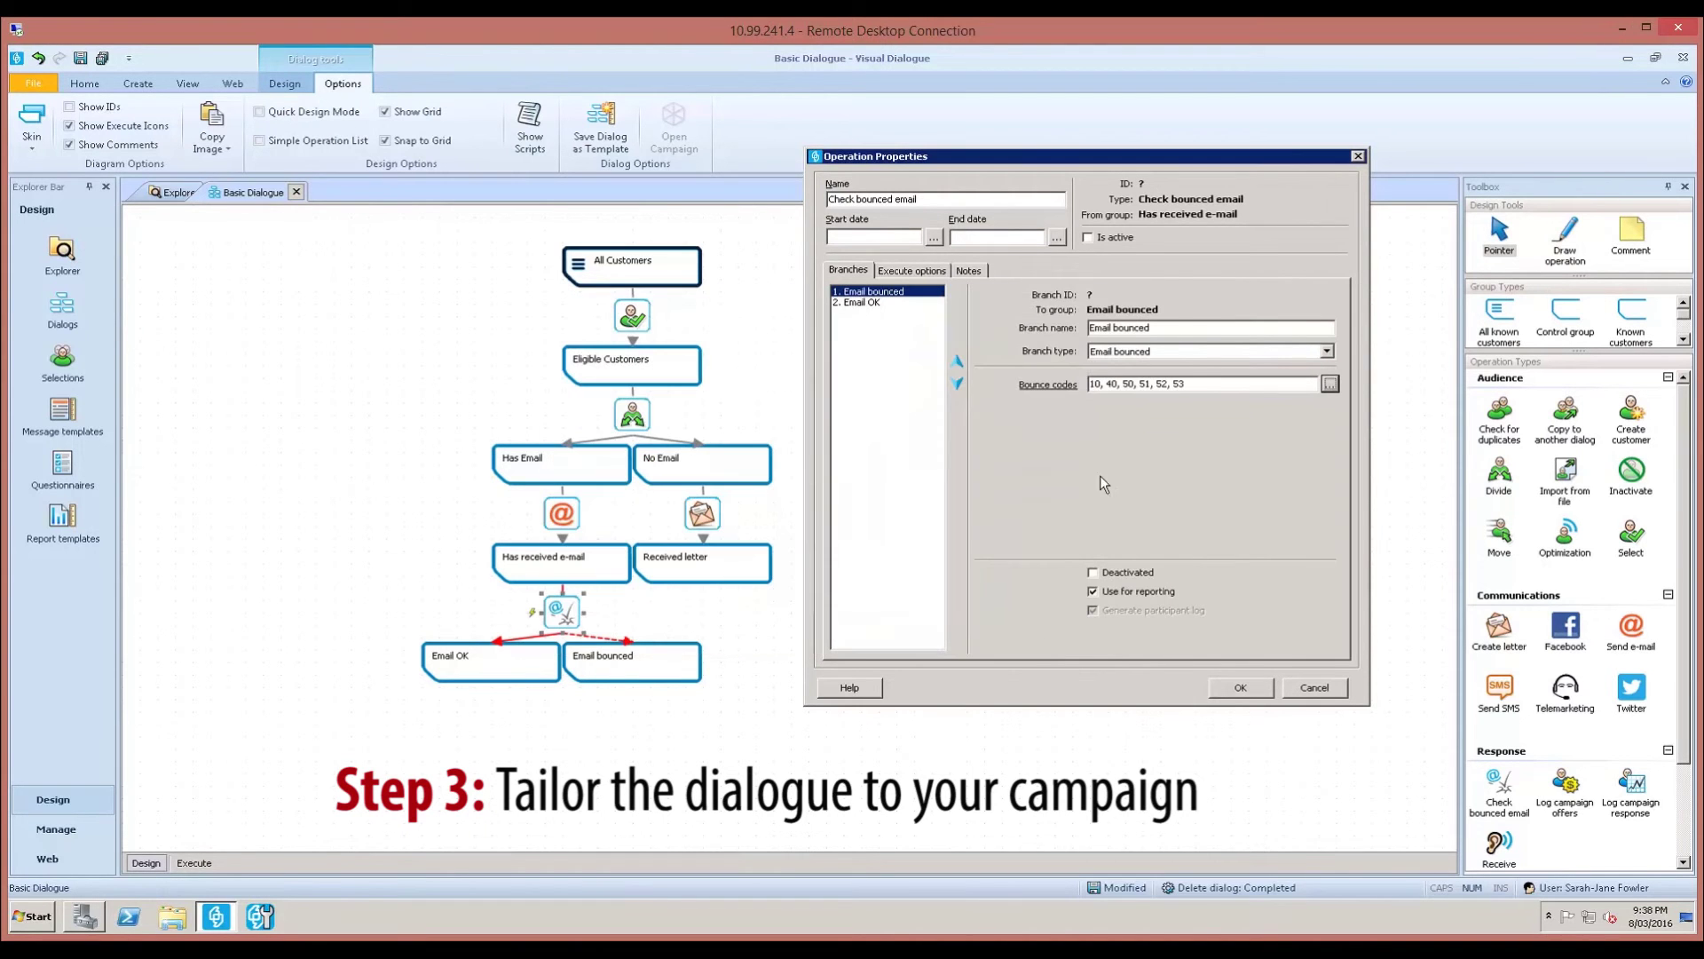
Step: Clear all bounce codes from the Email bounced branch and try to make the Check bounced email operation active
{"action": "left_click", "coordinate": [1087, 237]}
{"action": "left_click_drag", "start_coordinate": [1196, 385], "coordinate": [1069, 387]}
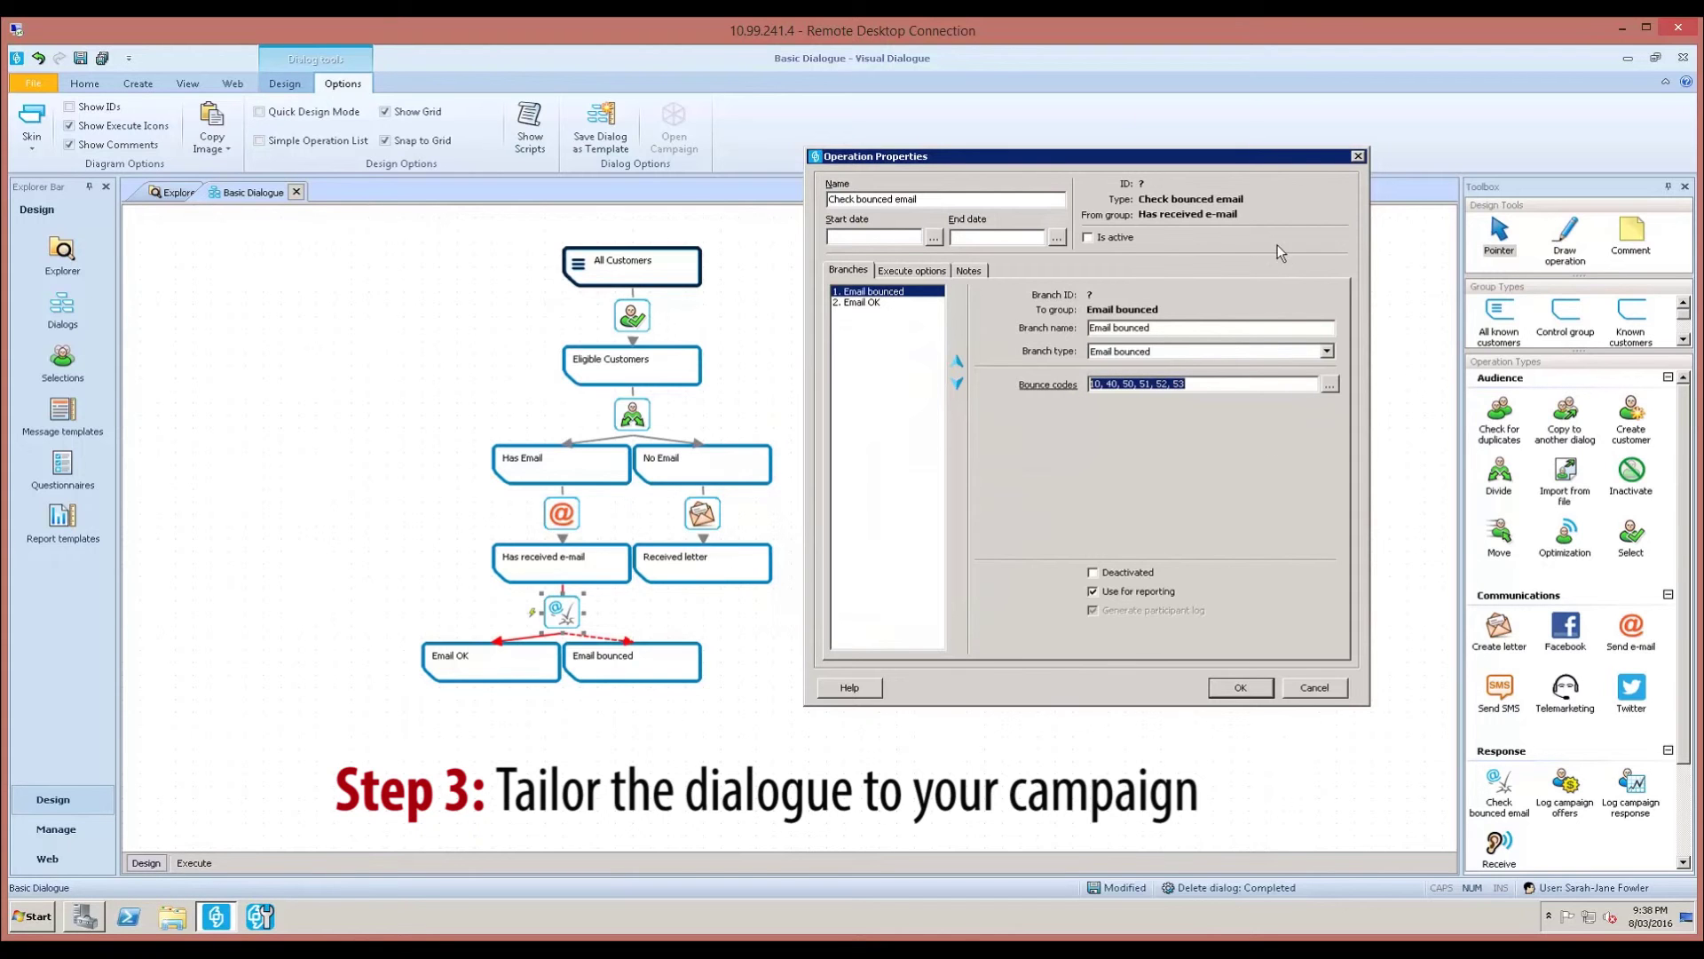
{"action": "left_click", "coordinate": [1332, 386]}
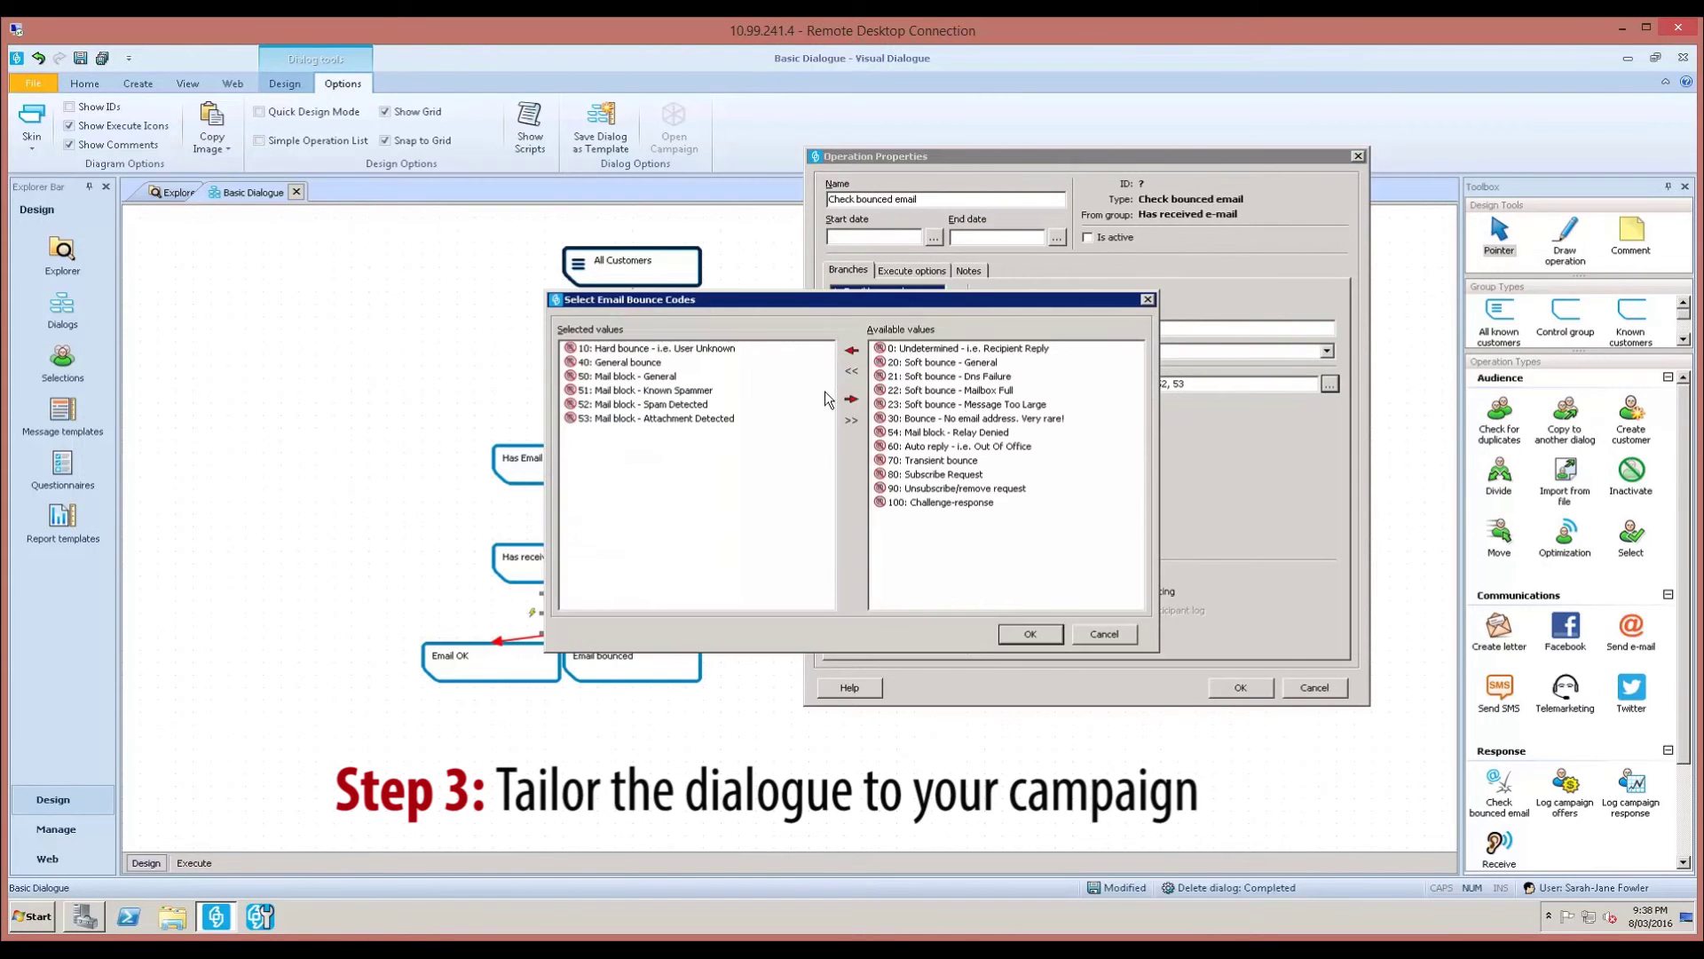
{"action": "left_click_drag", "start_coordinate": [635, 458], "coordinate": [590, 351]}
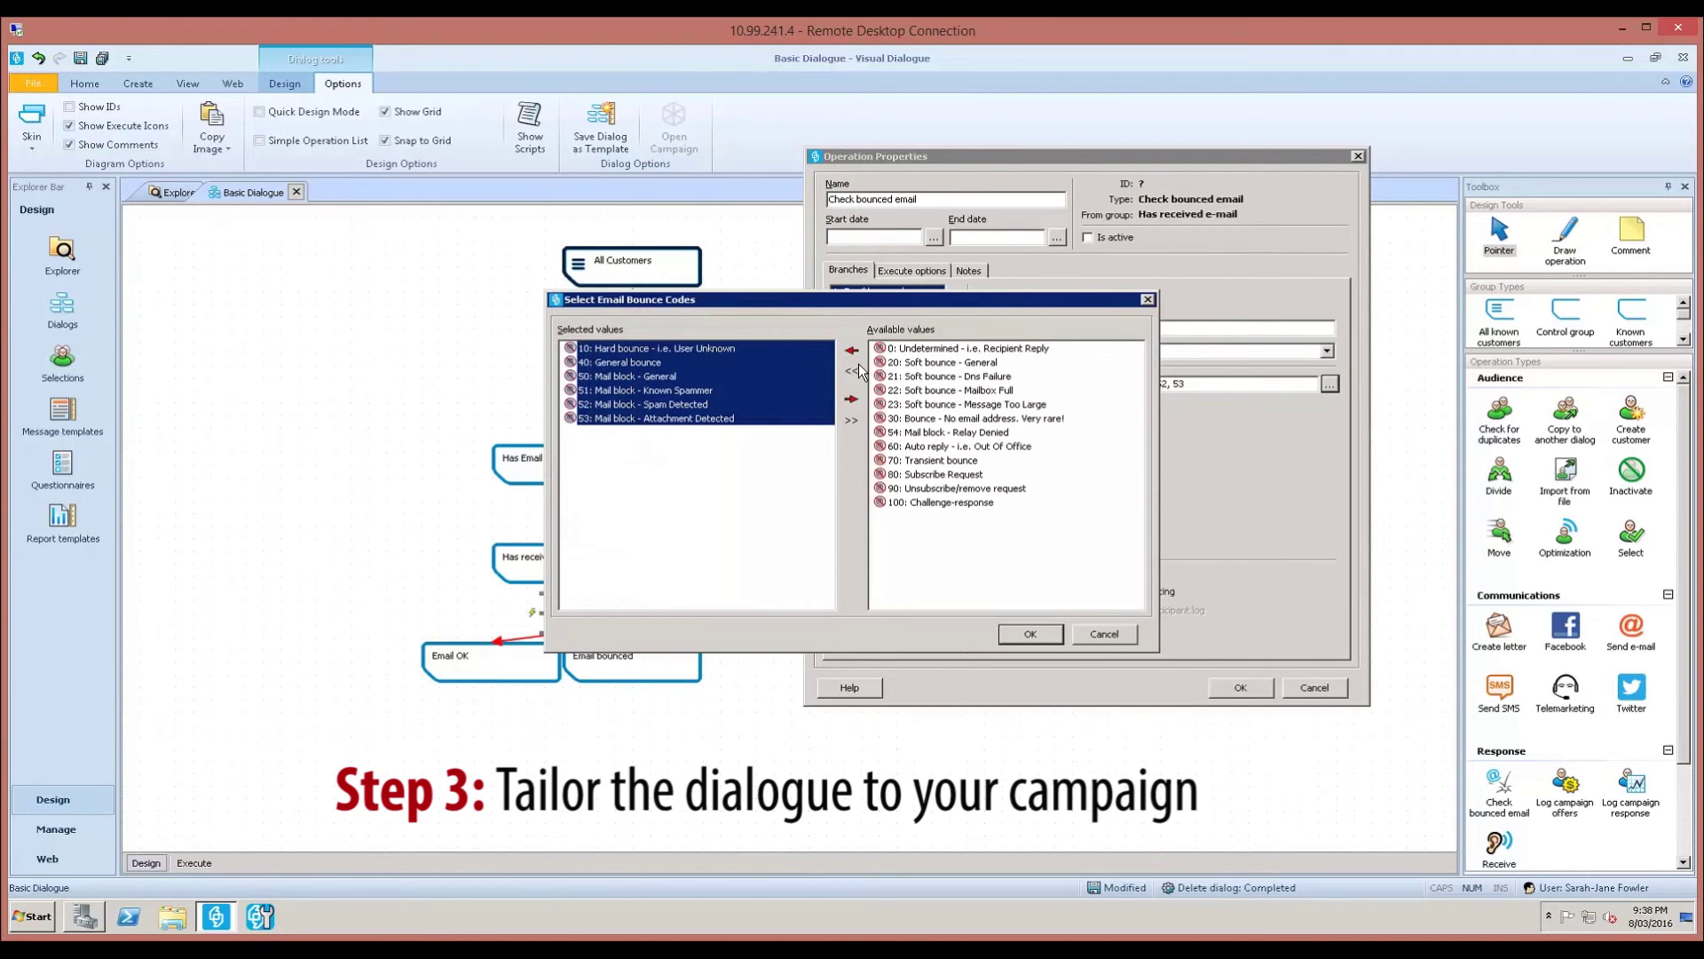
{"action": "left_click", "coordinate": [851, 398]}
{"action": "left_click", "coordinate": [1029, 633]}
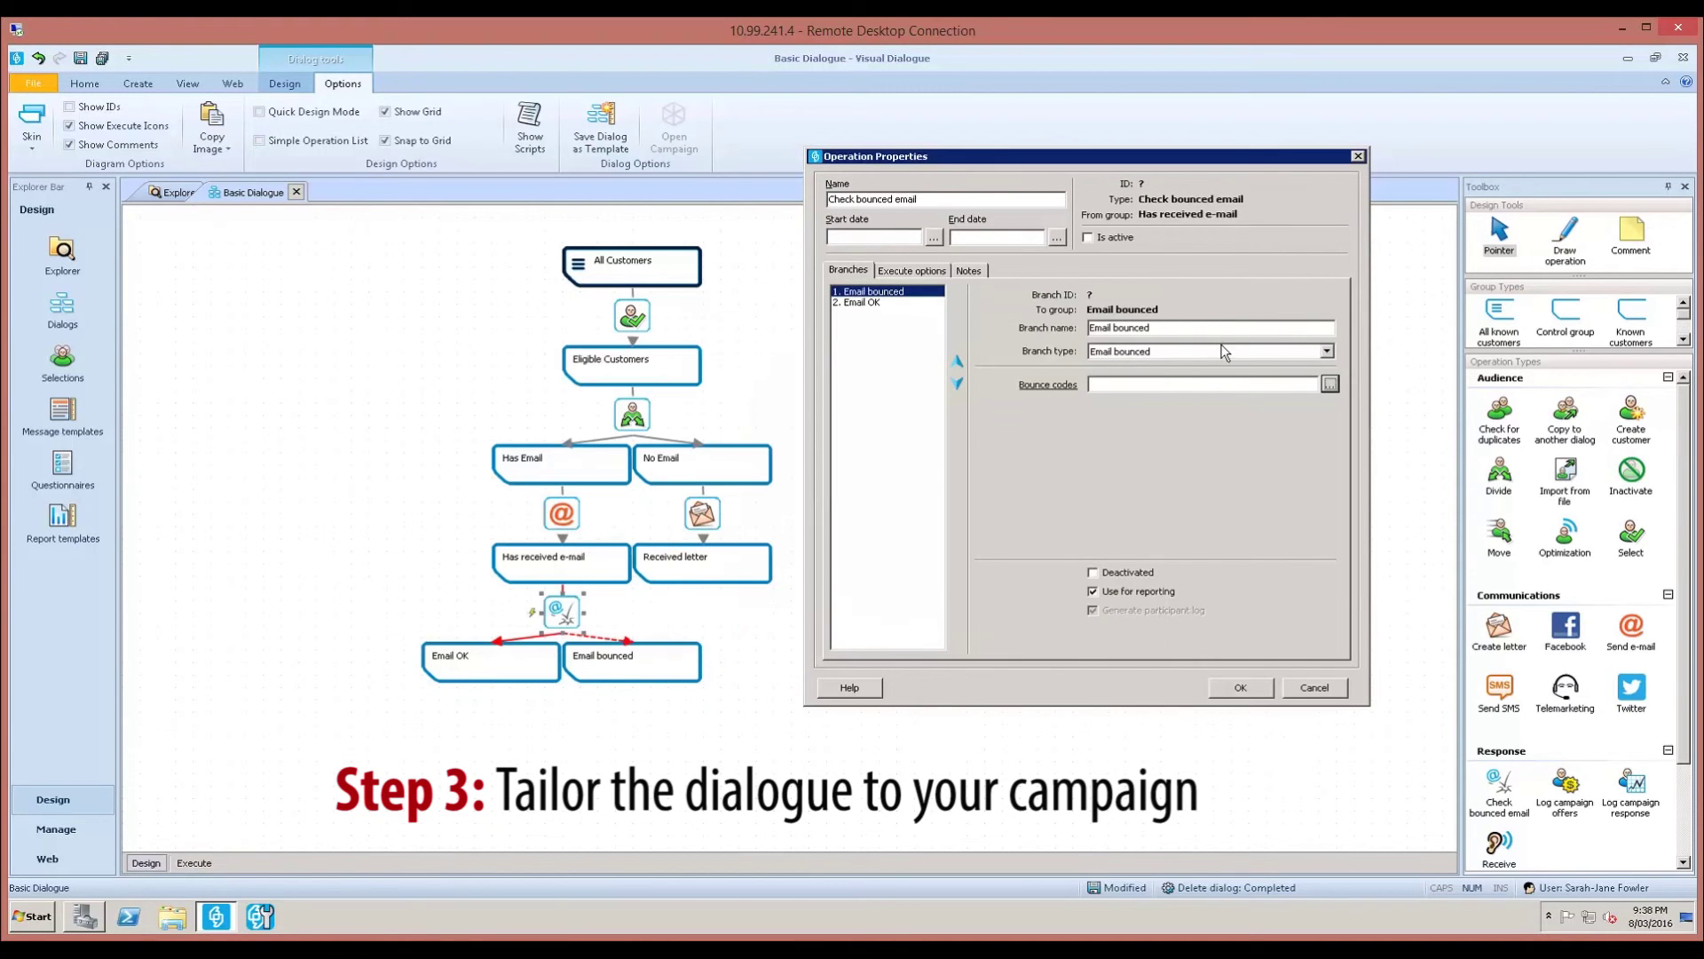
{"action": "left_click", "coordinate": [1105, 240]}
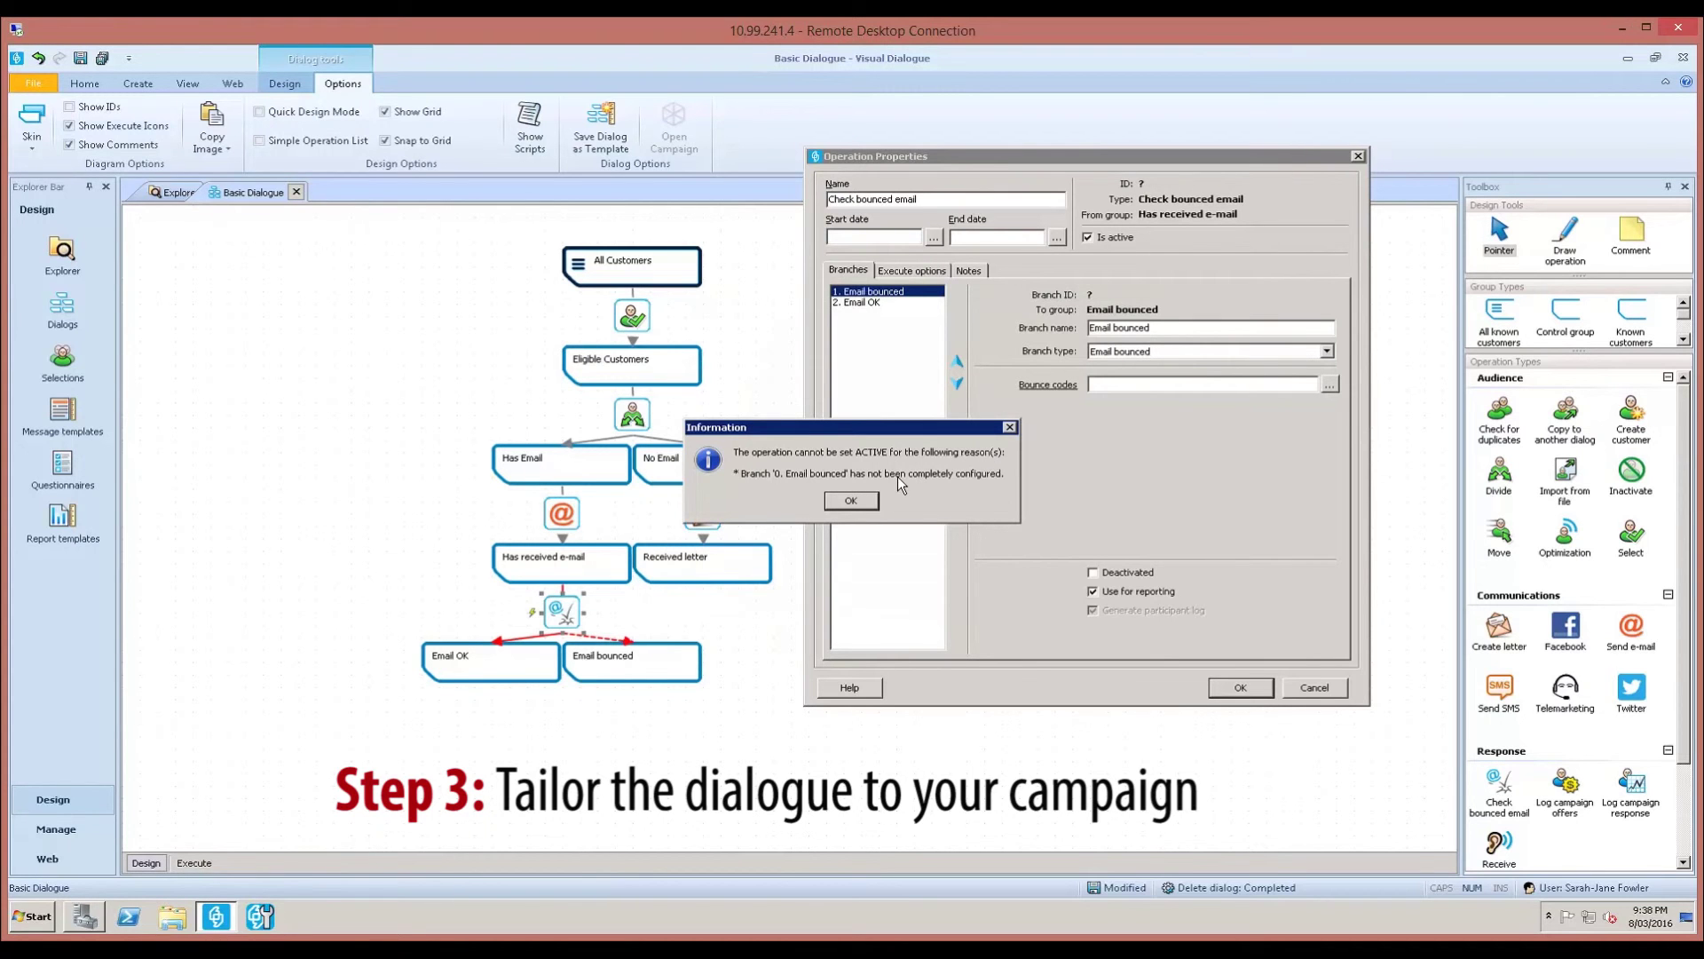
{"action": "left_click", "coordinate": [848, 501]}
Step: Set the Email bounced branch's bounce codes to 10, 40, 50, 51, 52 and 53 and make the Check bounced email operation active
{"action": "left_click", "coordinate": [1330, 383]}
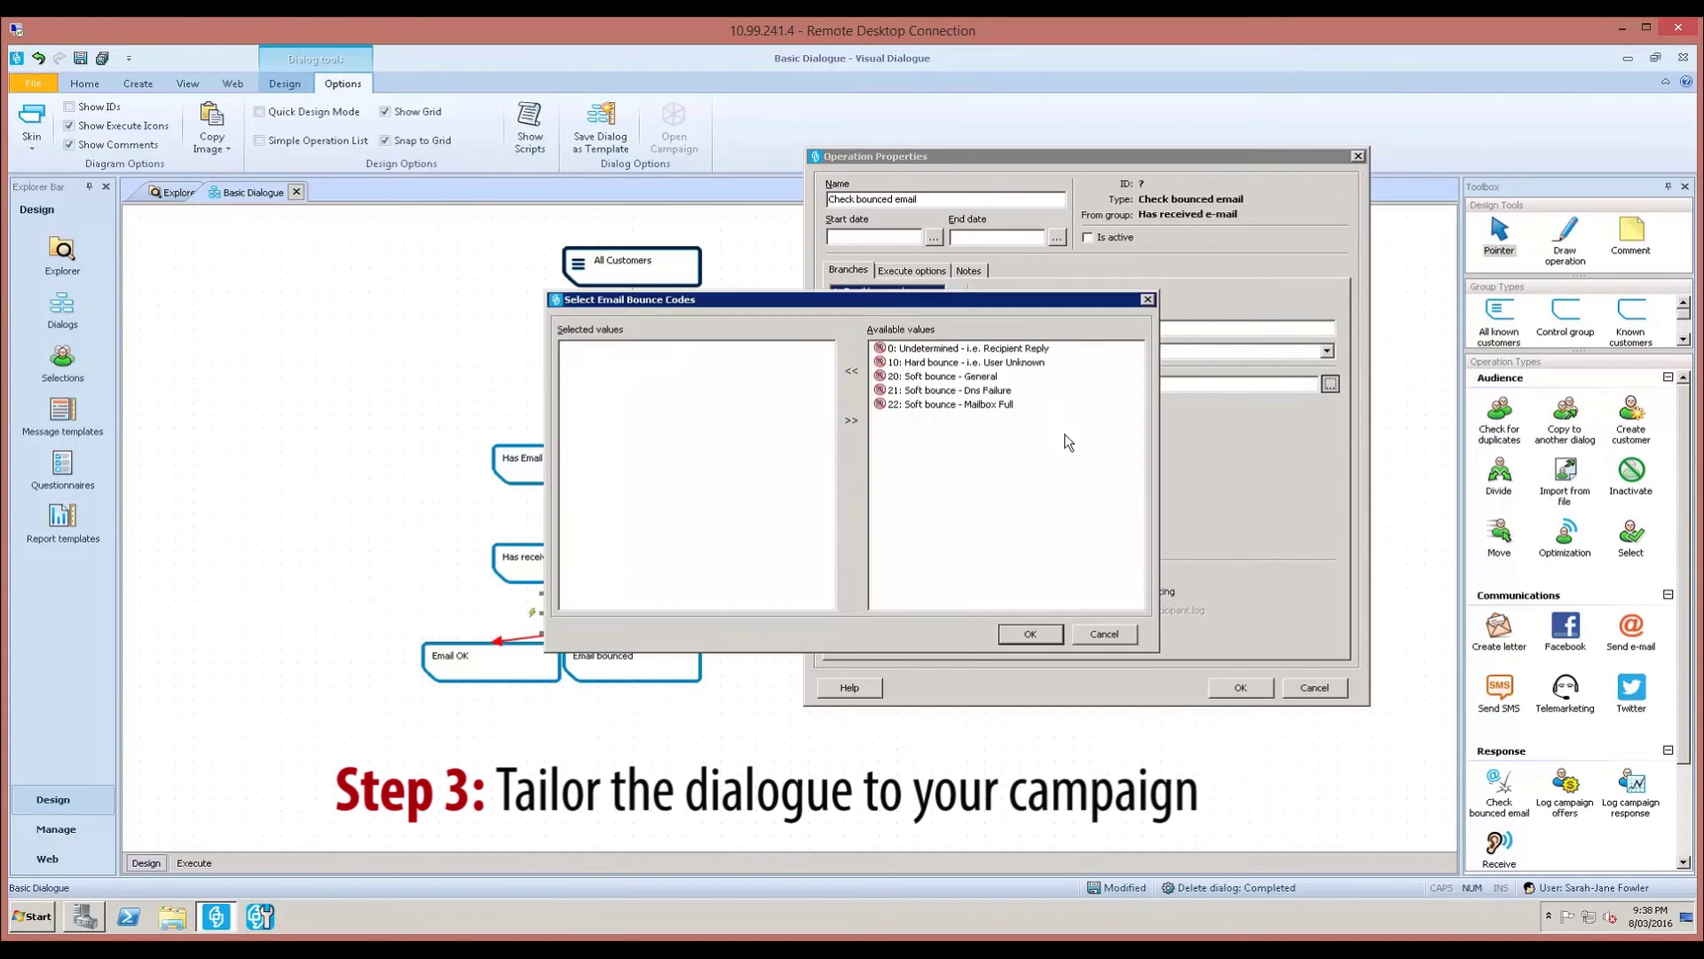
{"action": "left_click", "coordinate": [932, 363]}
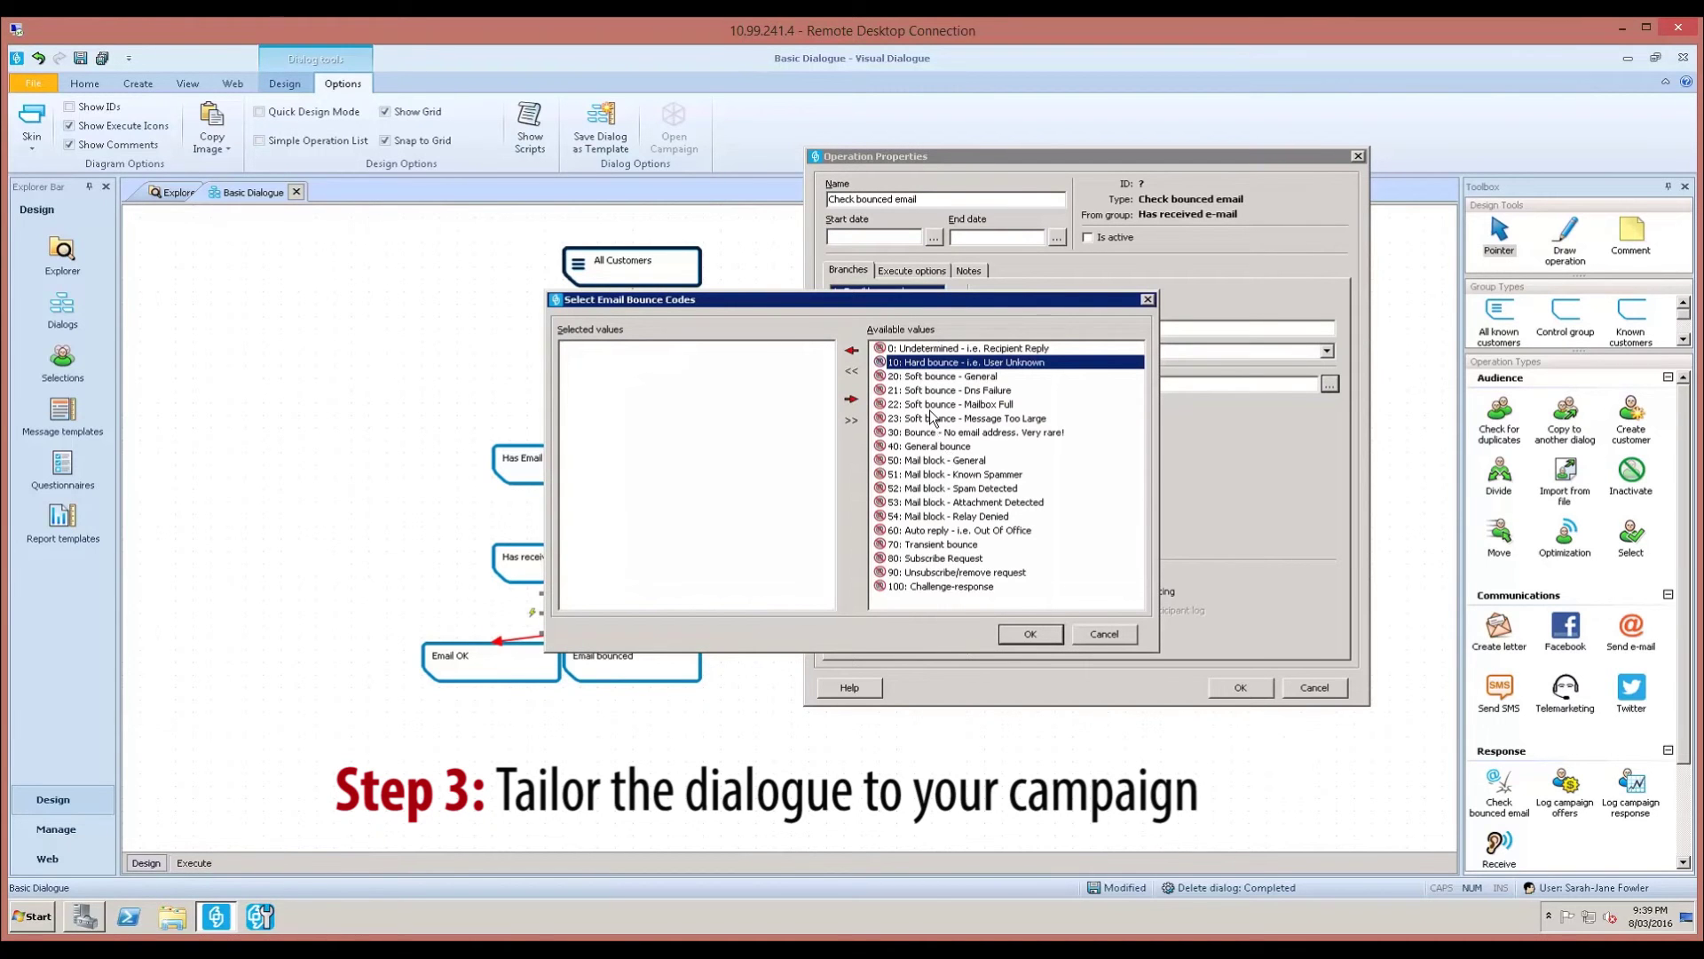
{"action": "left_click", "coordinate": [948, 463], "text": "ctrl"}
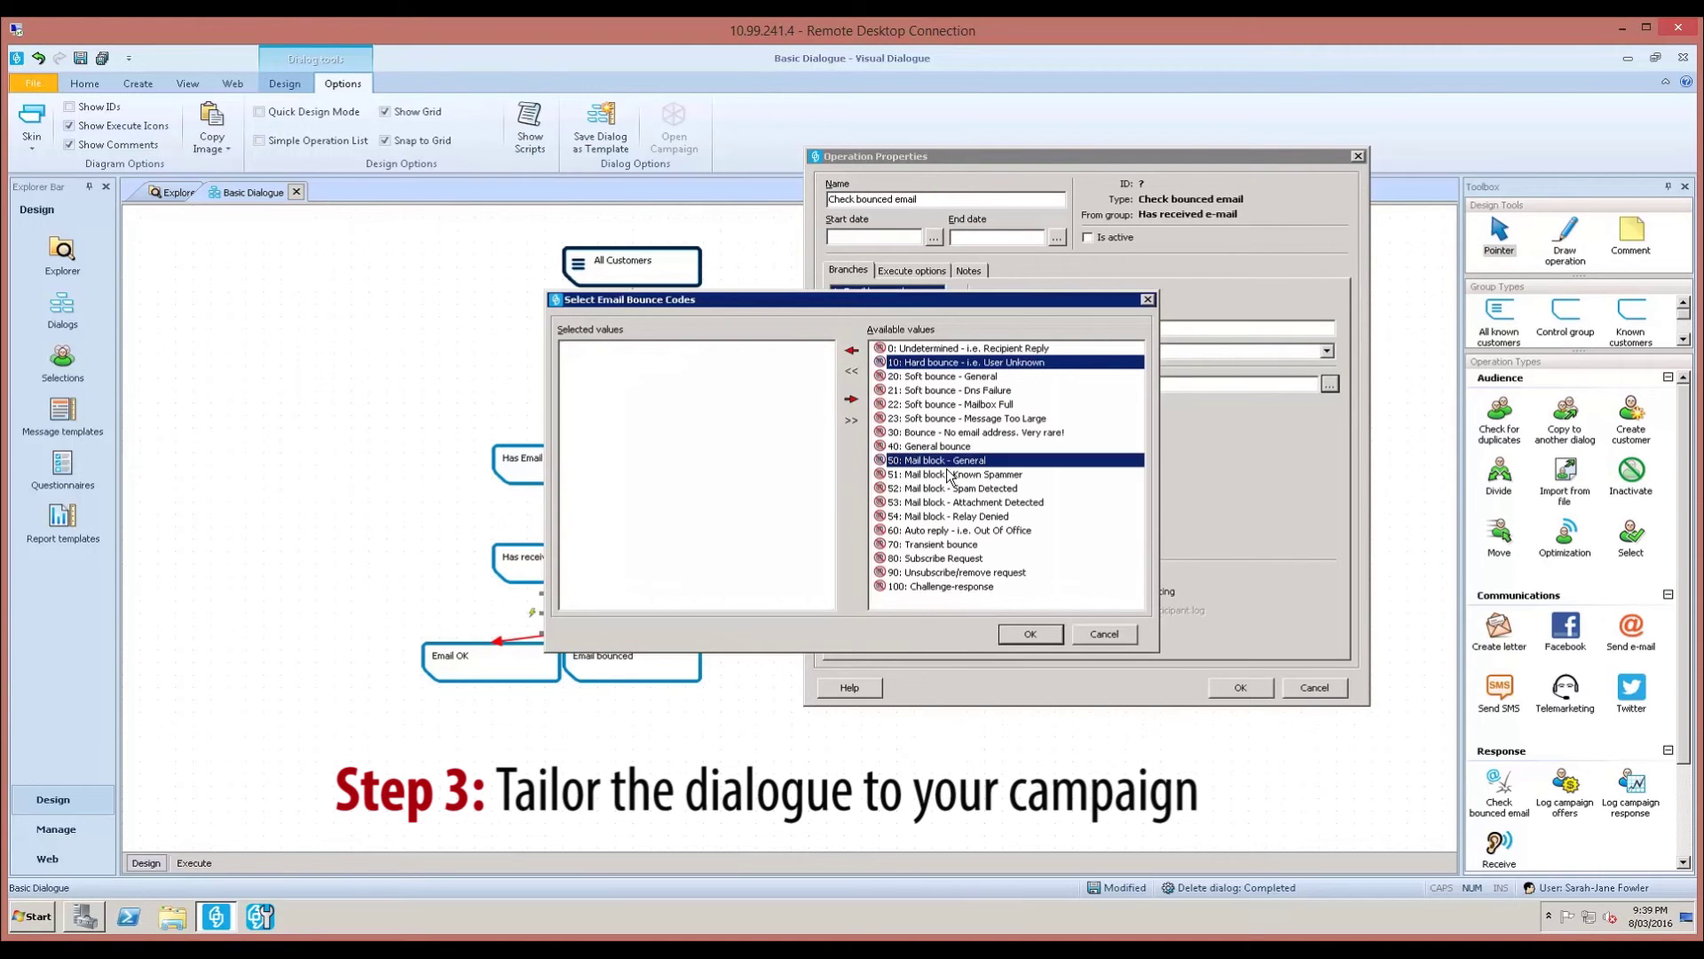
{"action": "left_click_drag", "start_coordinate": [939, 446], "coordinate": [953, 503]}
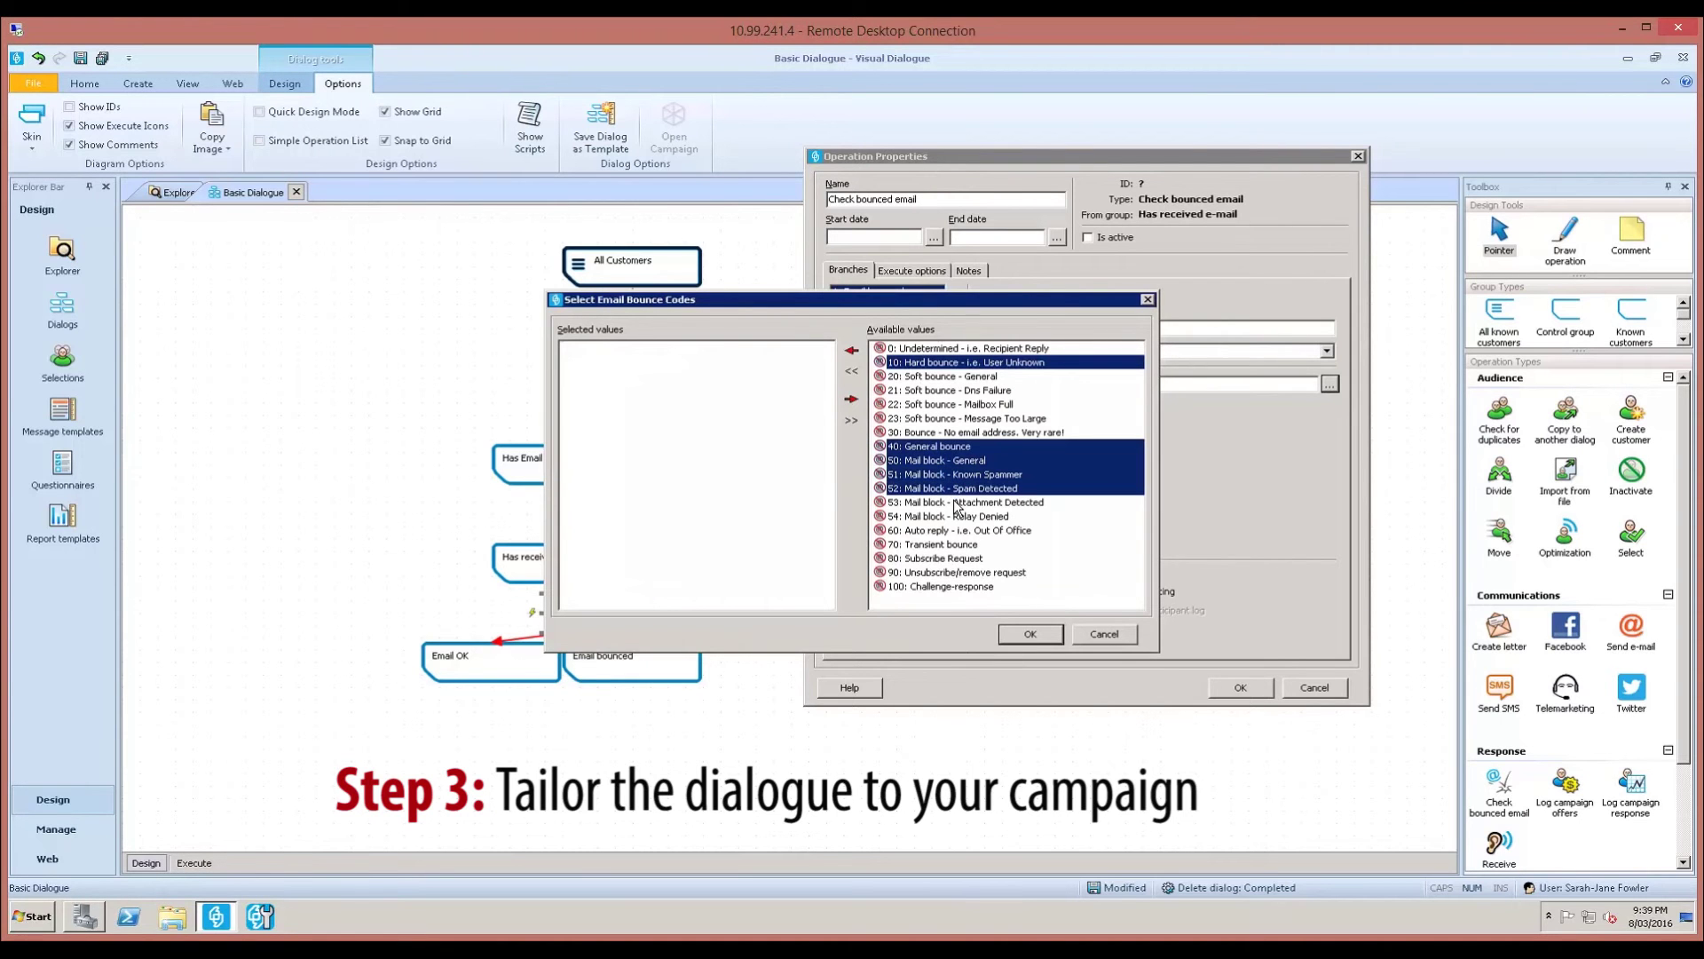
{"action": "left_click", "coordinate": [957, 503], "text": "ctrl"}
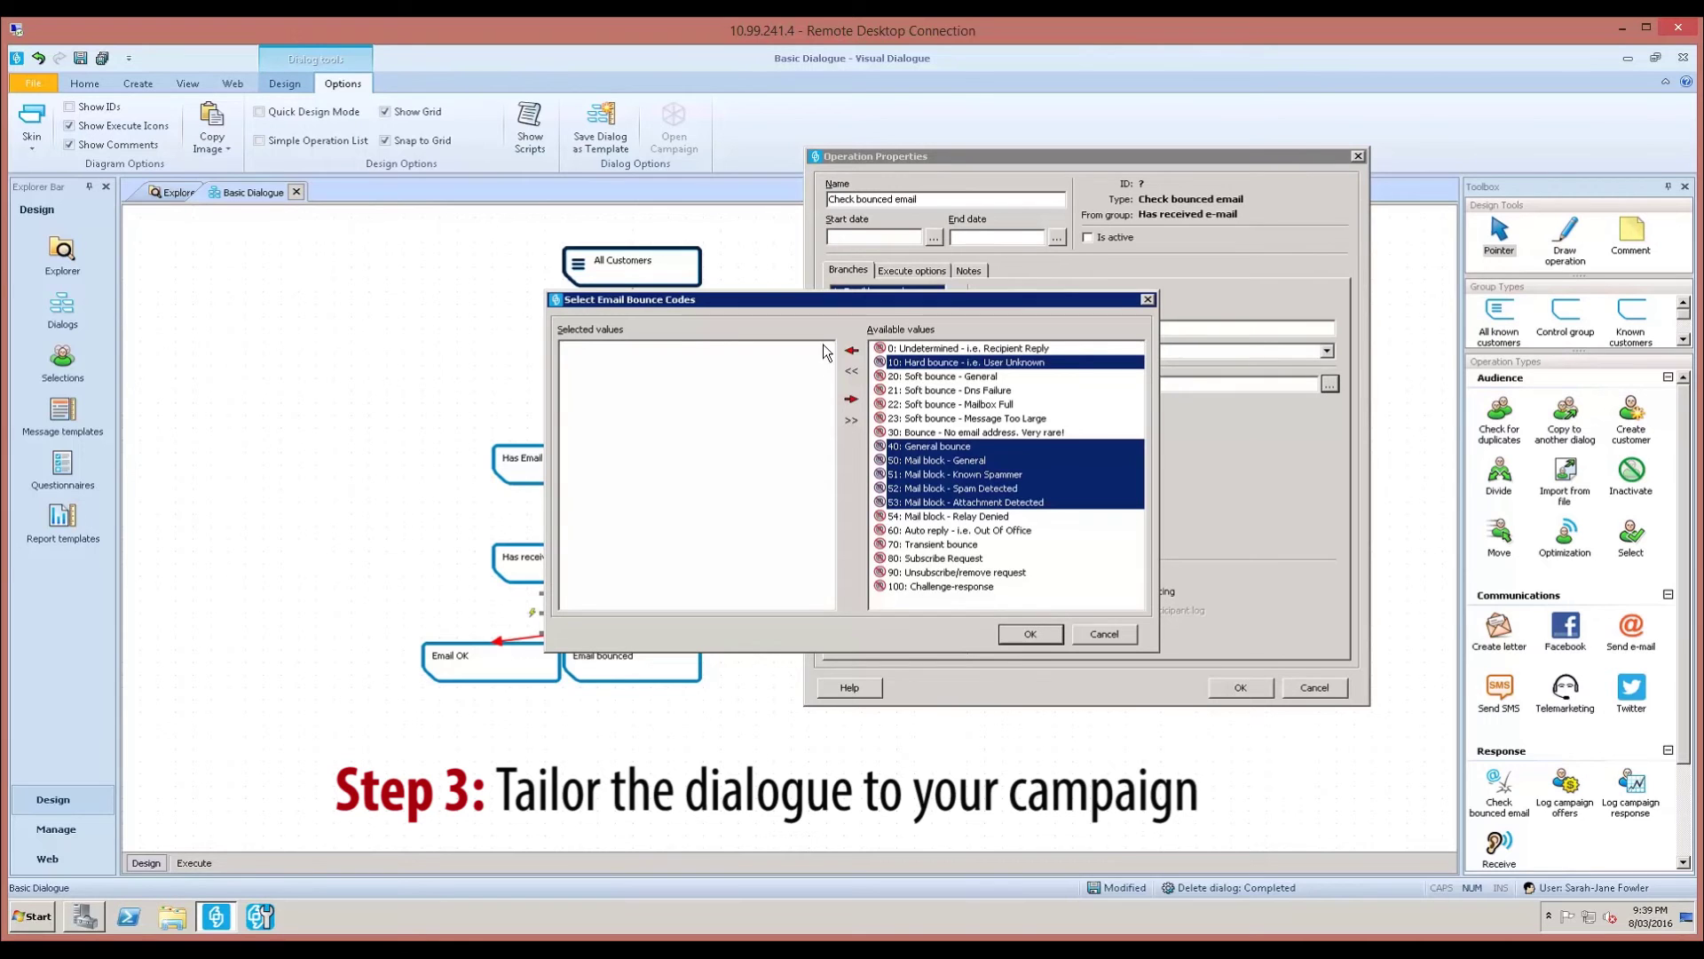
{"action": "left_click", "coordinate": [852, 350]}
{"action": "left_click", "coordinate": [1031, 634]}
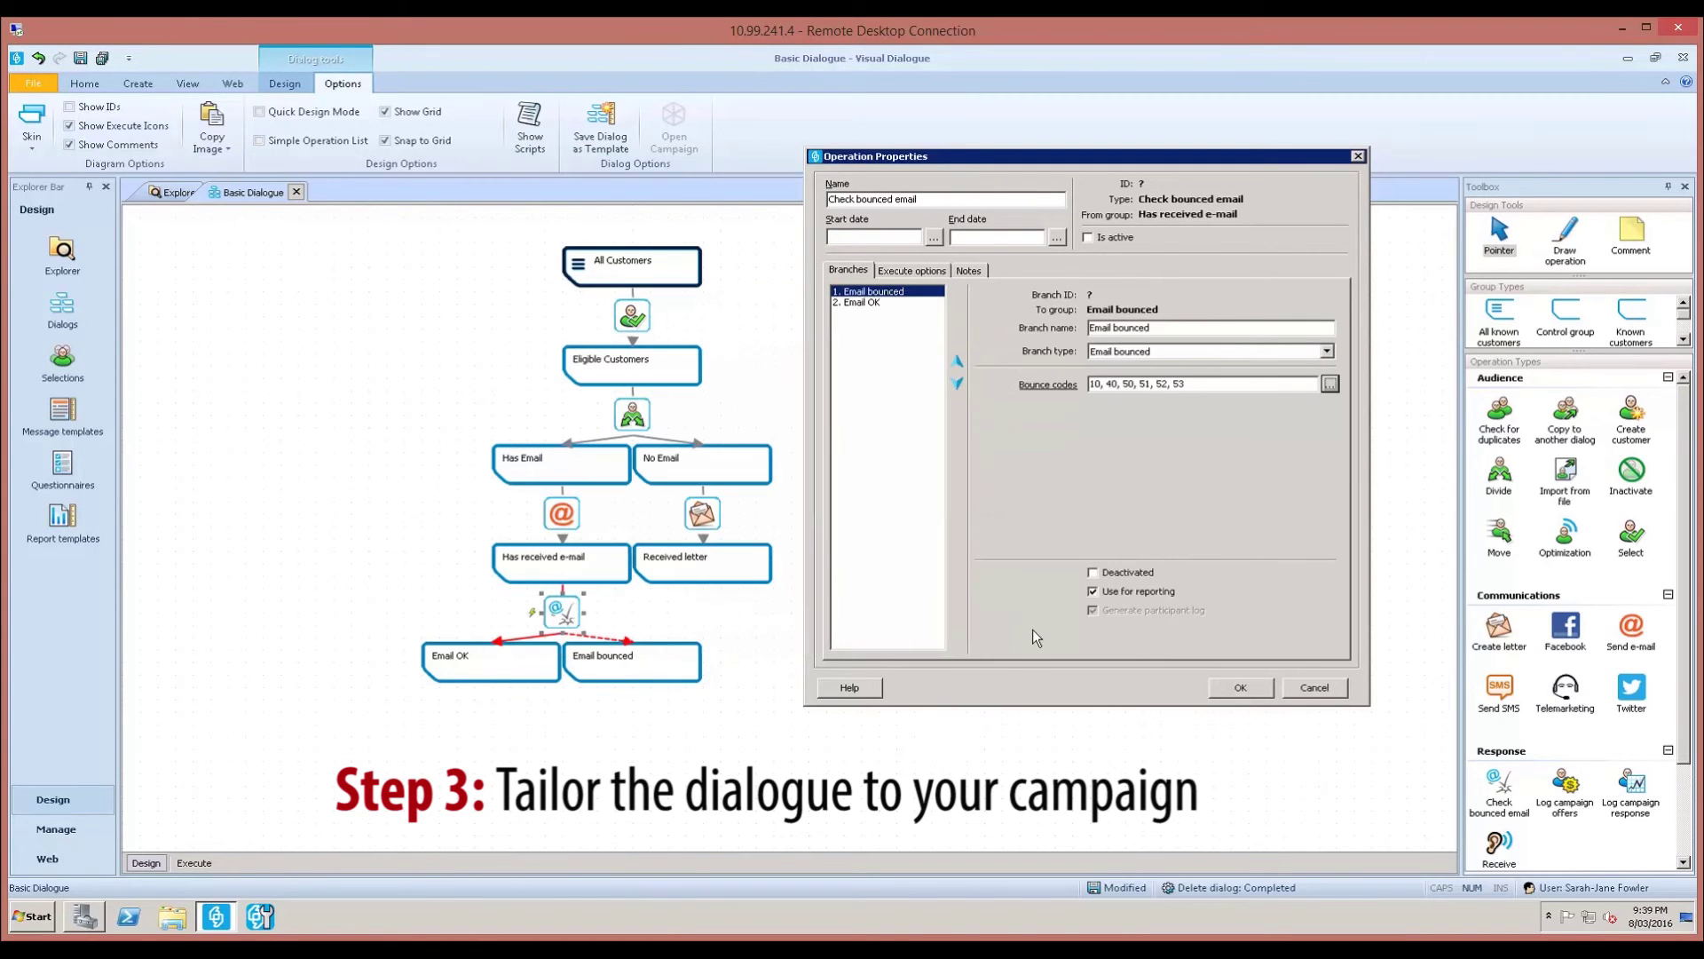
{"action": "left_click", "coordinate": [1087, 237]}
{"action": "left_click", "coordinate": [1241, 689]}
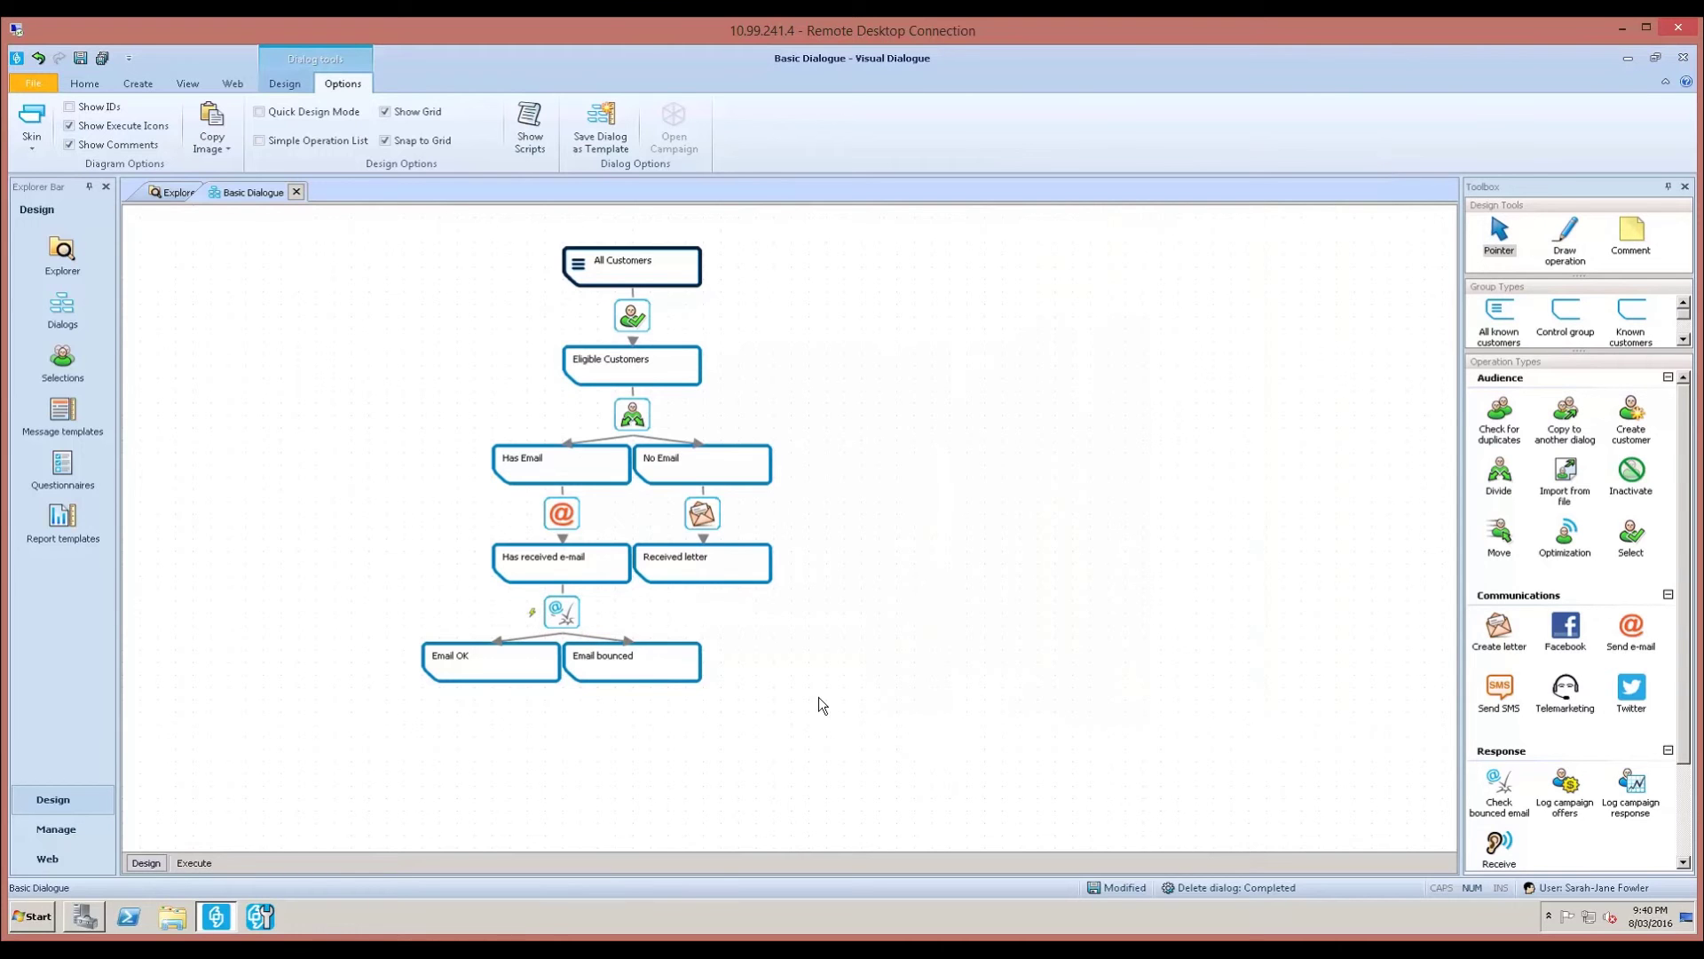
Step: Change the Email bounced group's background color to standard red
{"action": "right_click", "coordinate": [631, 664]}
{"action": "mouse_move", "coordinate": [750, 704]}
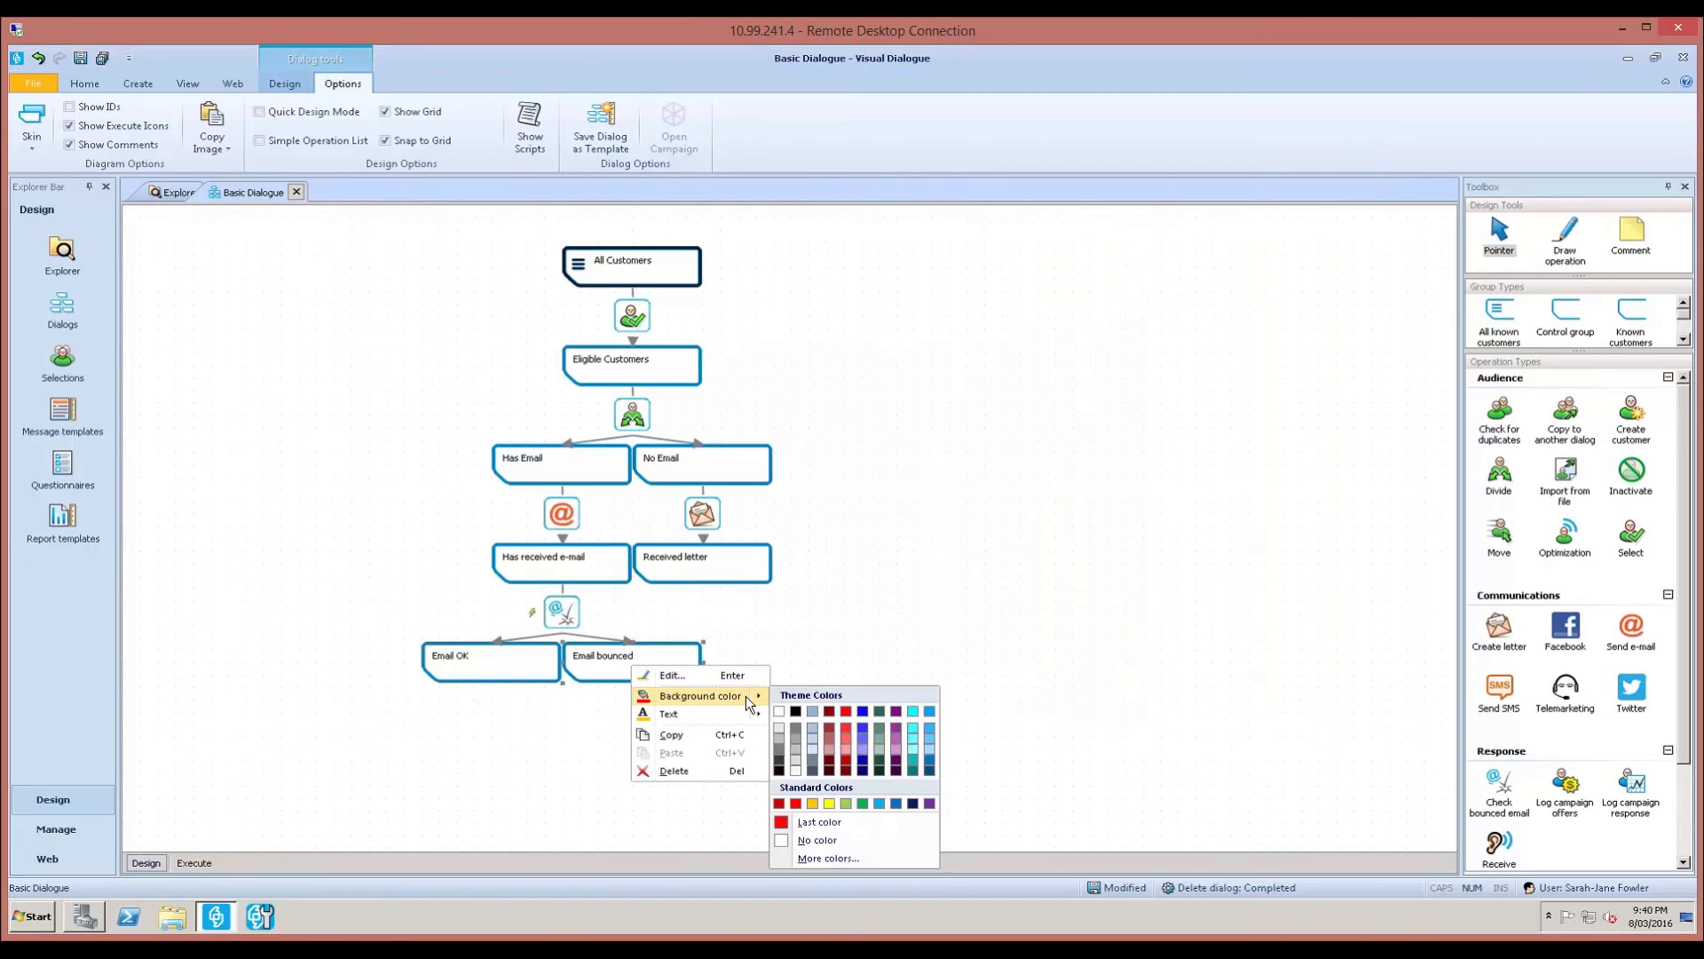
{"action": "left_click", "coordinate": [795, 810]}
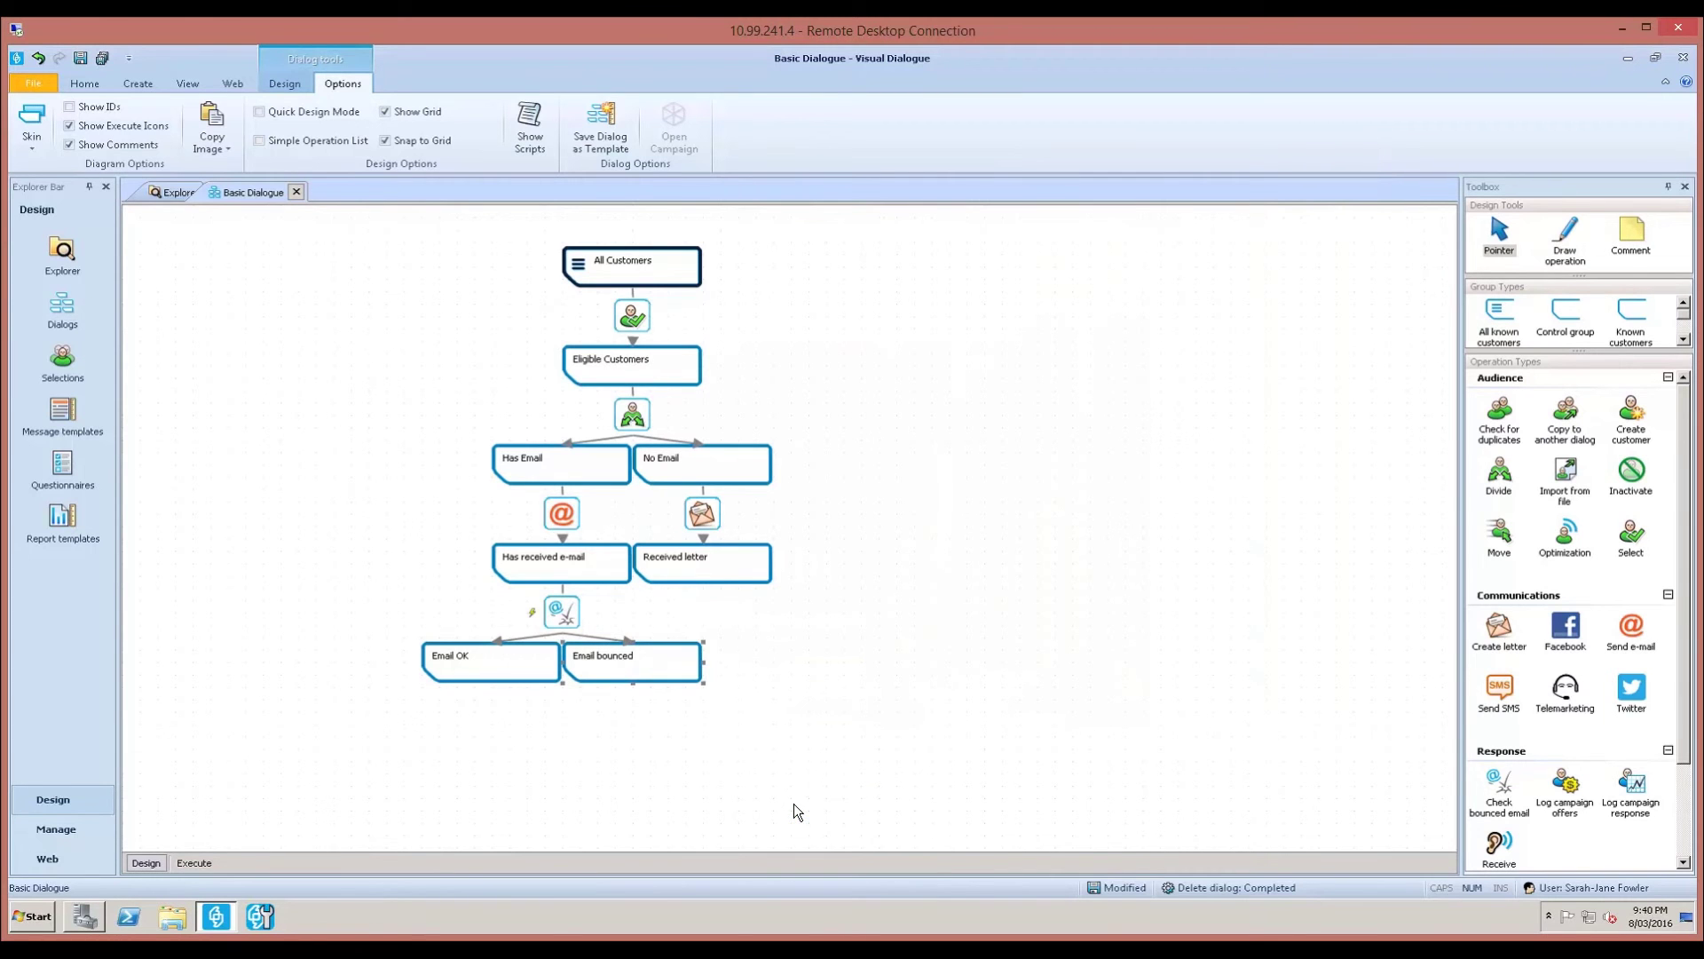
{"action": "right_click", "coordinate": [673, 669]}
{"action": "left_click", "coordinate": [721, 701]}
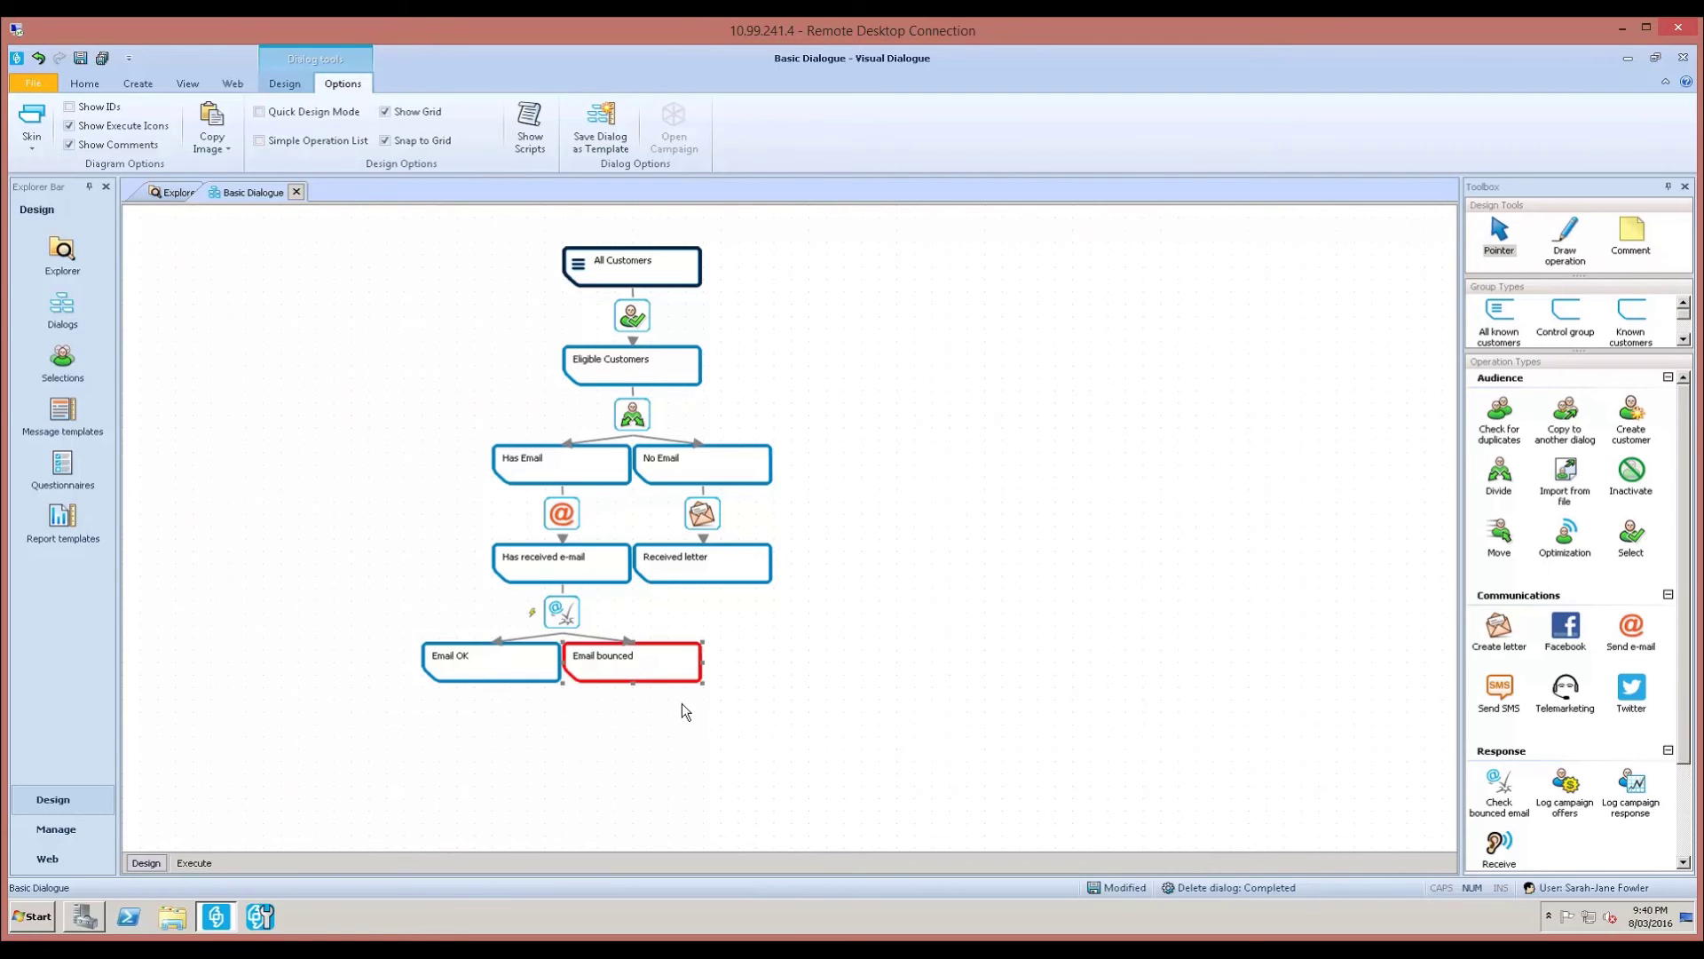
Step: Save the dialog in Execute view and execute the Select operation below All Customers
{"action": "left_click", "coordinate": [190, 861]}
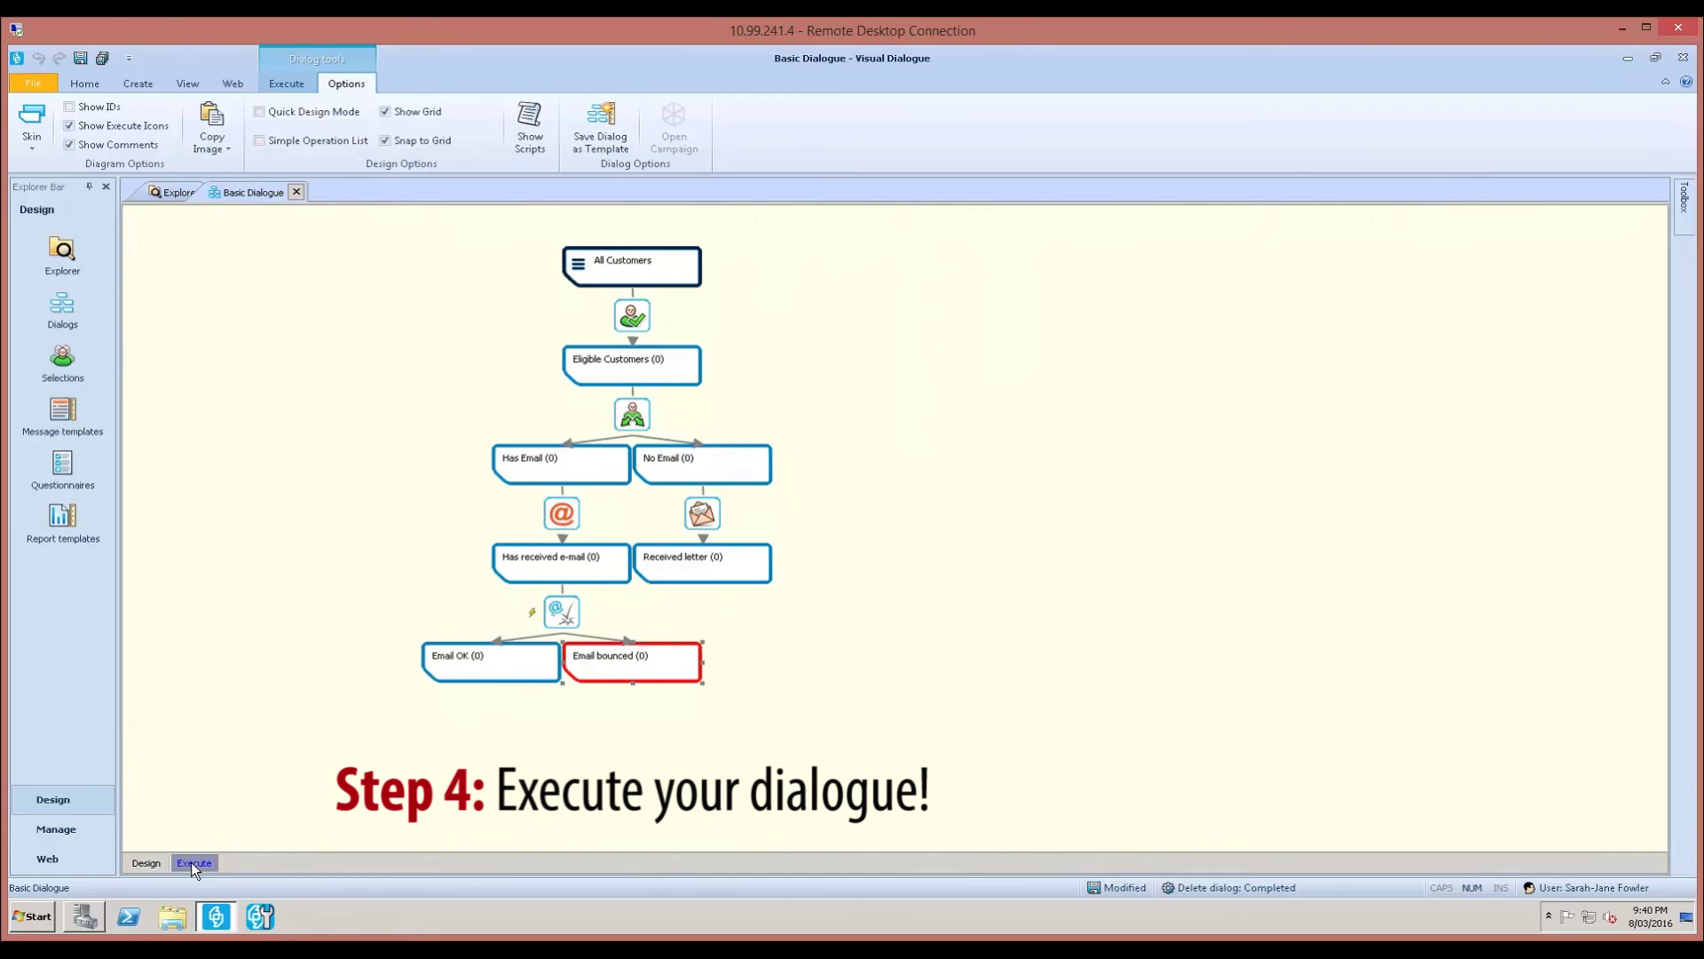
{"action": "left_click", "coordinate": [80, 58]}
{"action": "right_click", "coordinate": [632, 313]}
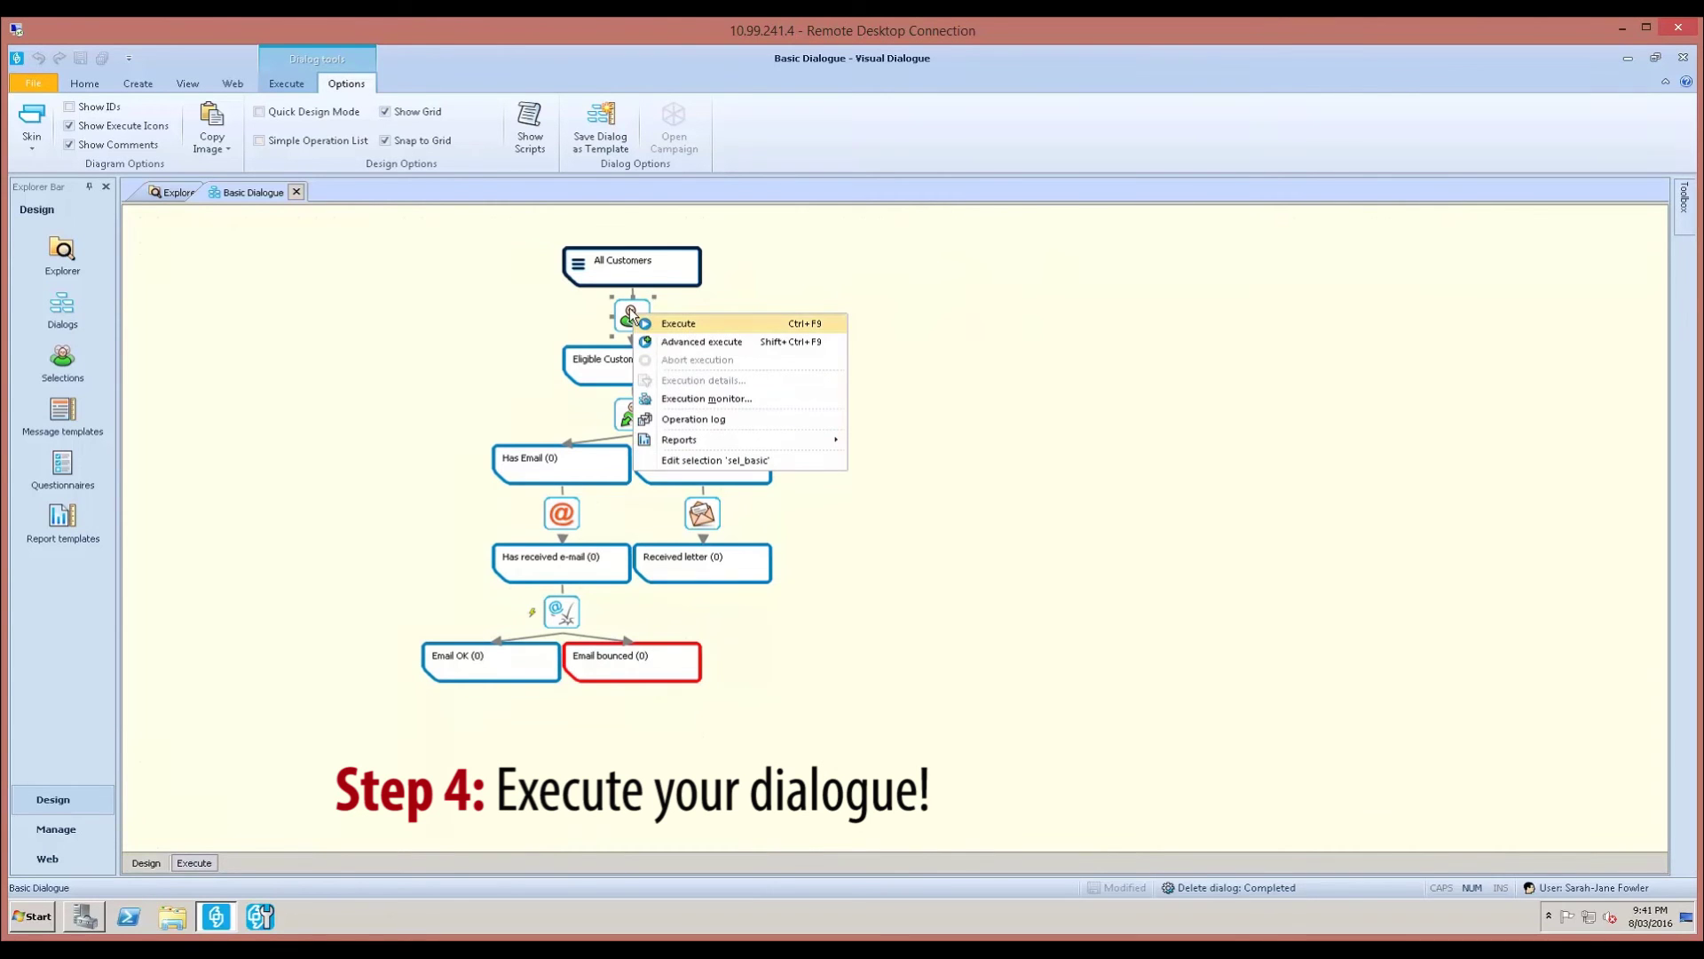
{"action": "left_click", "coordinate": [622, 317]}
{"action": "left_click", "coordinate": [298, 85]}
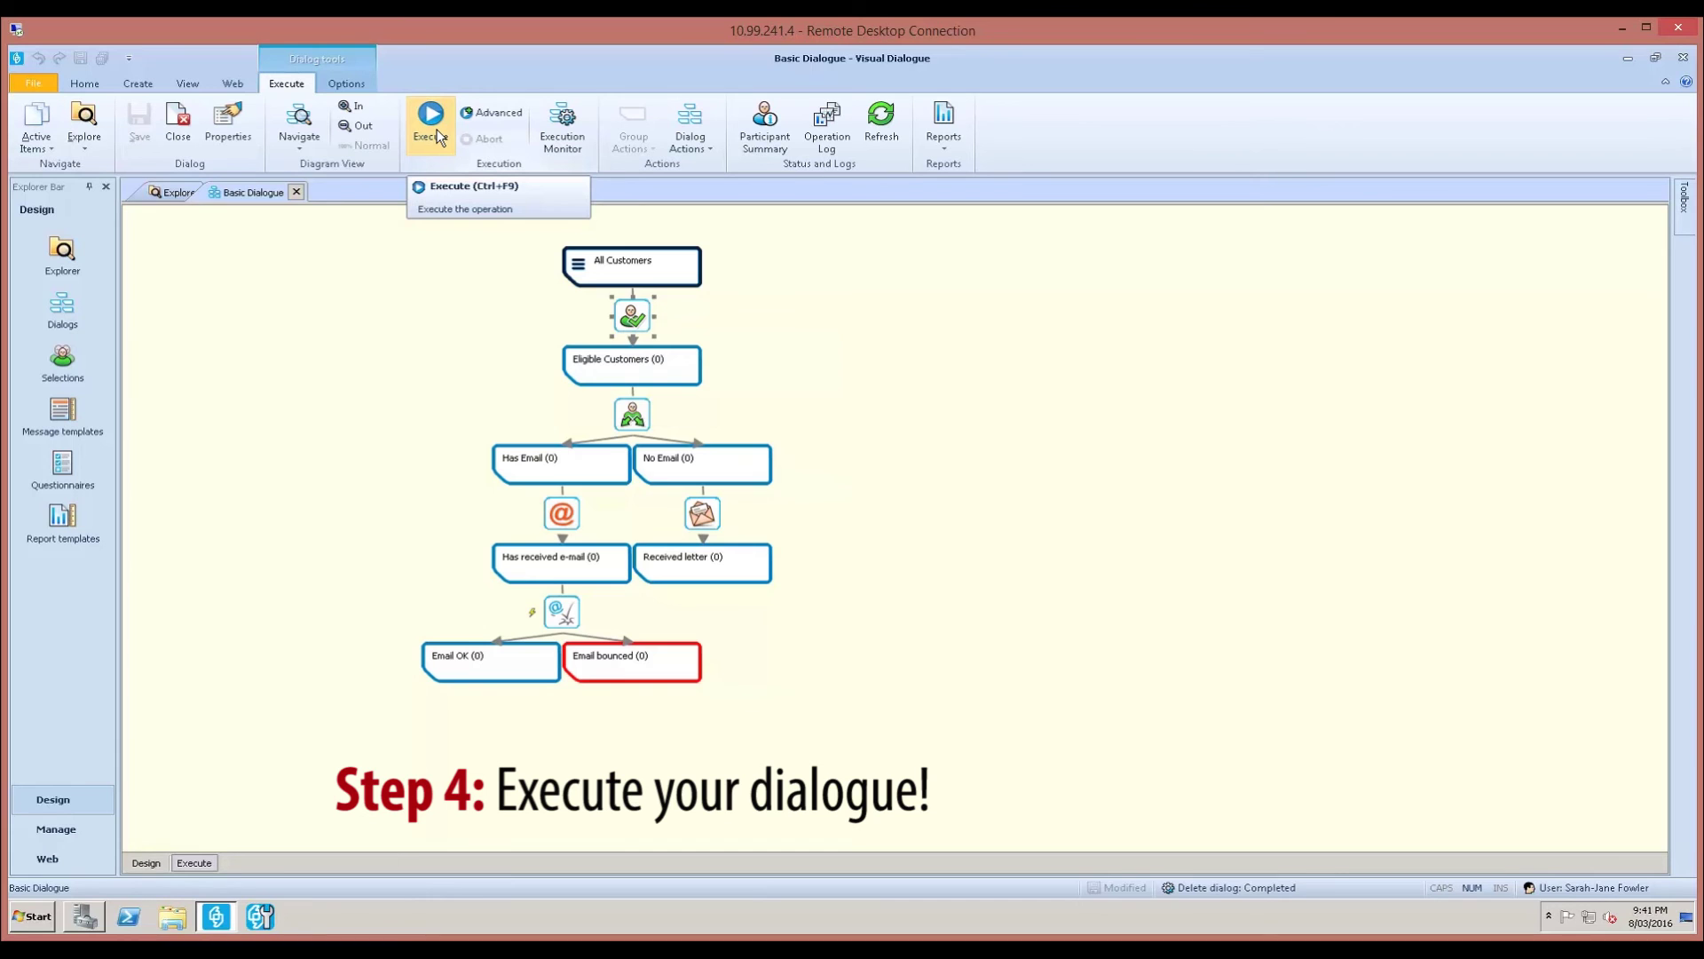
{"action": "left_click", "coordinate": [433, 125]}
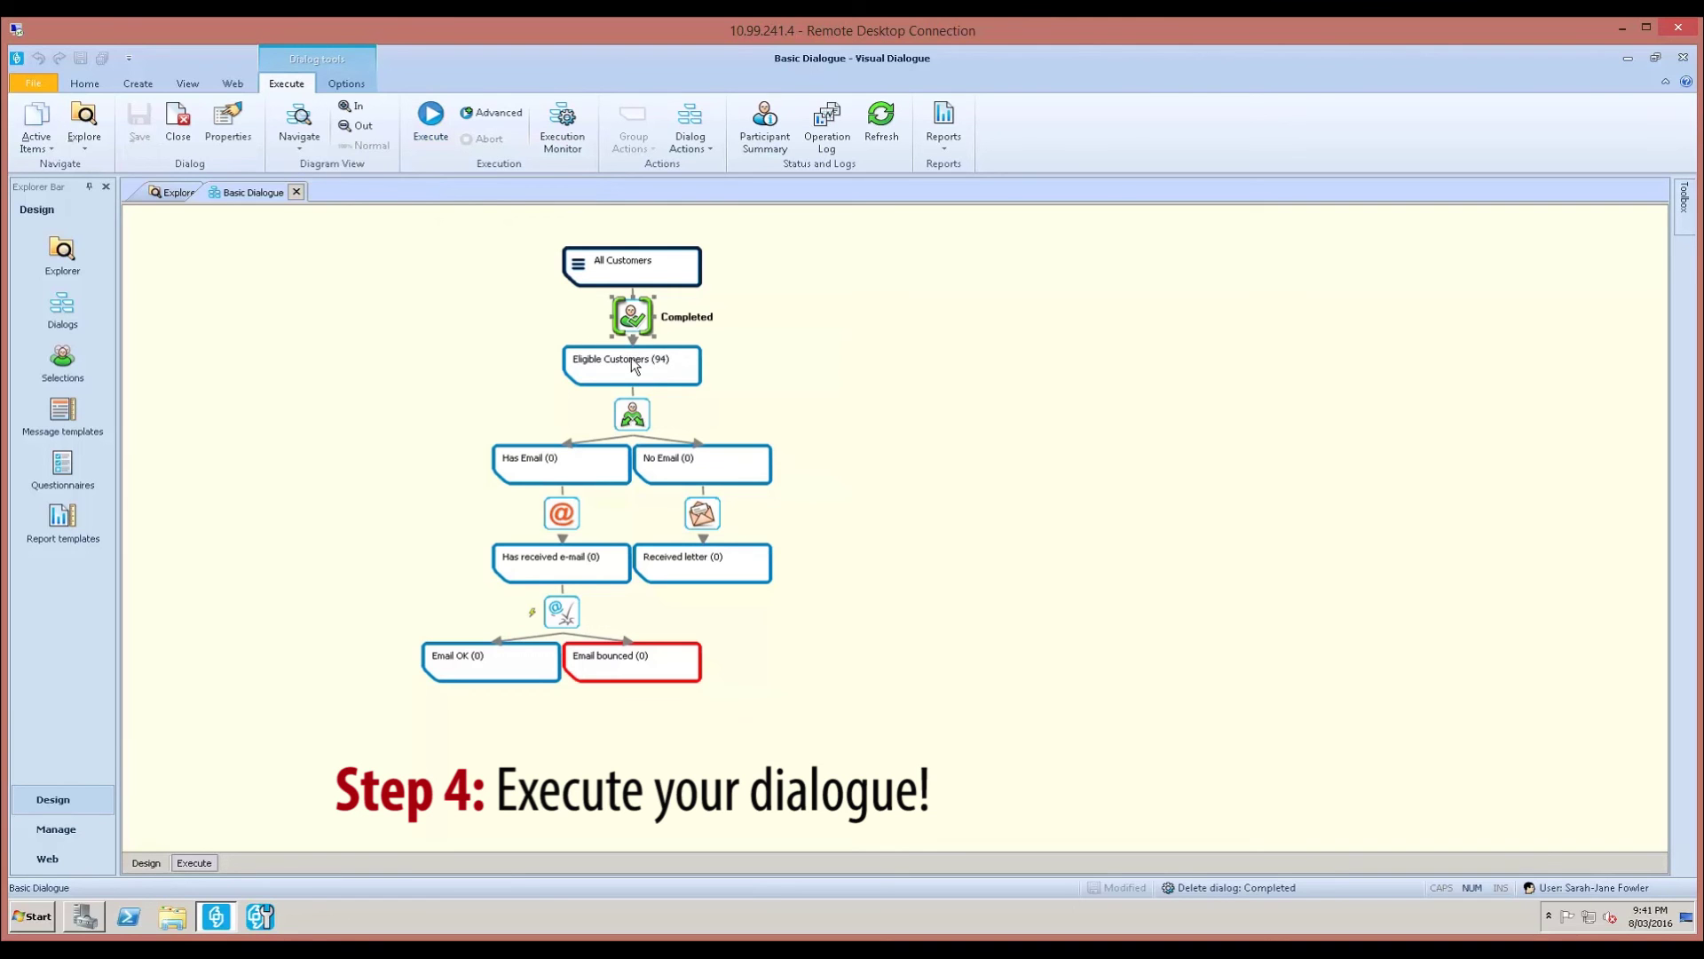
Step: Execute the Divide operation and the Send e-mail operation for the Has Email group
{"action": "left_click", "coordinate": [639, 410]}
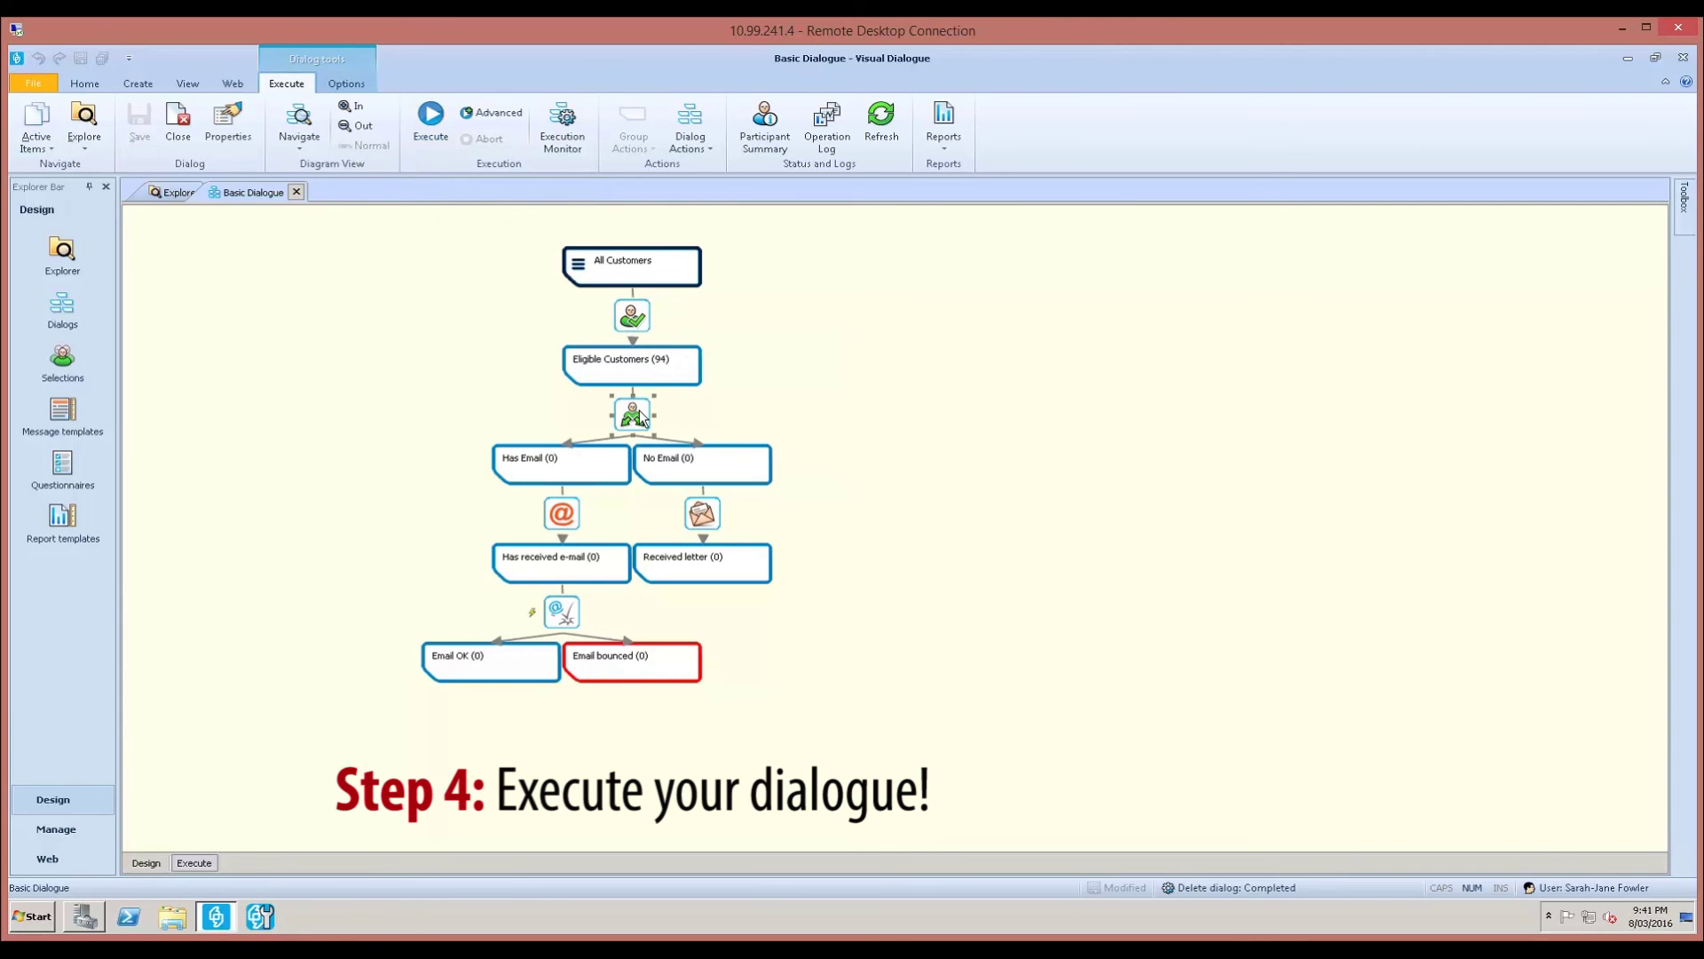
{"action": "left_click", "coordinate": [435, 119]}
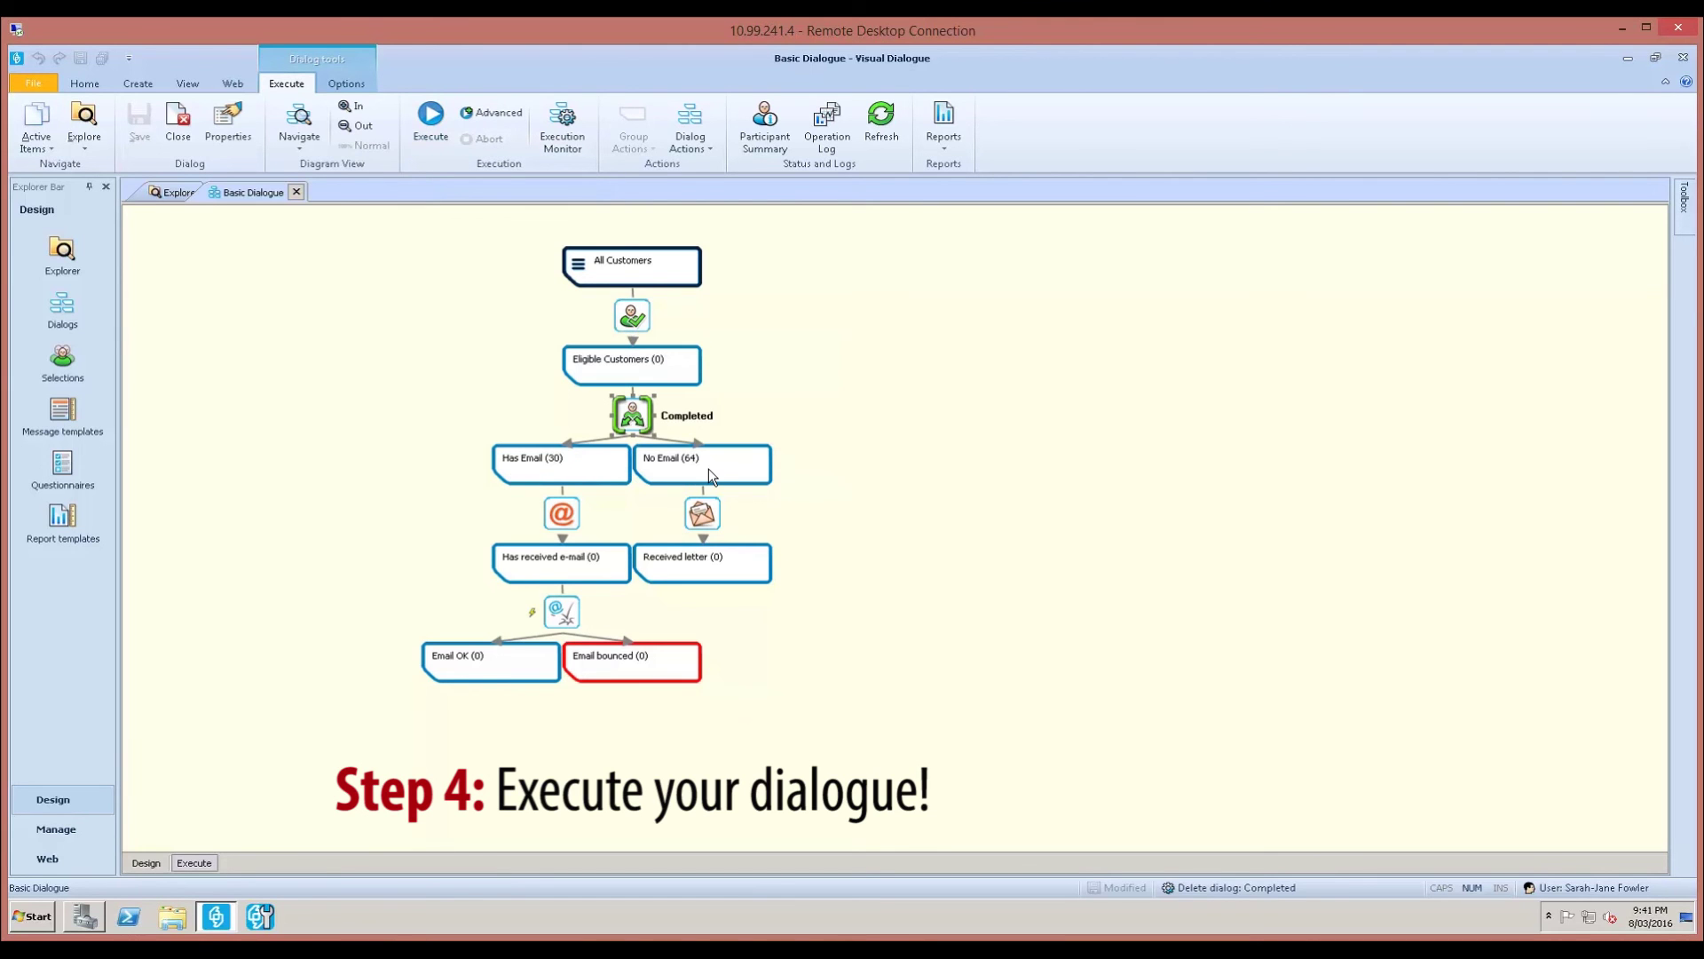
{"action": "left_click", "coordinate": [569, 516]}
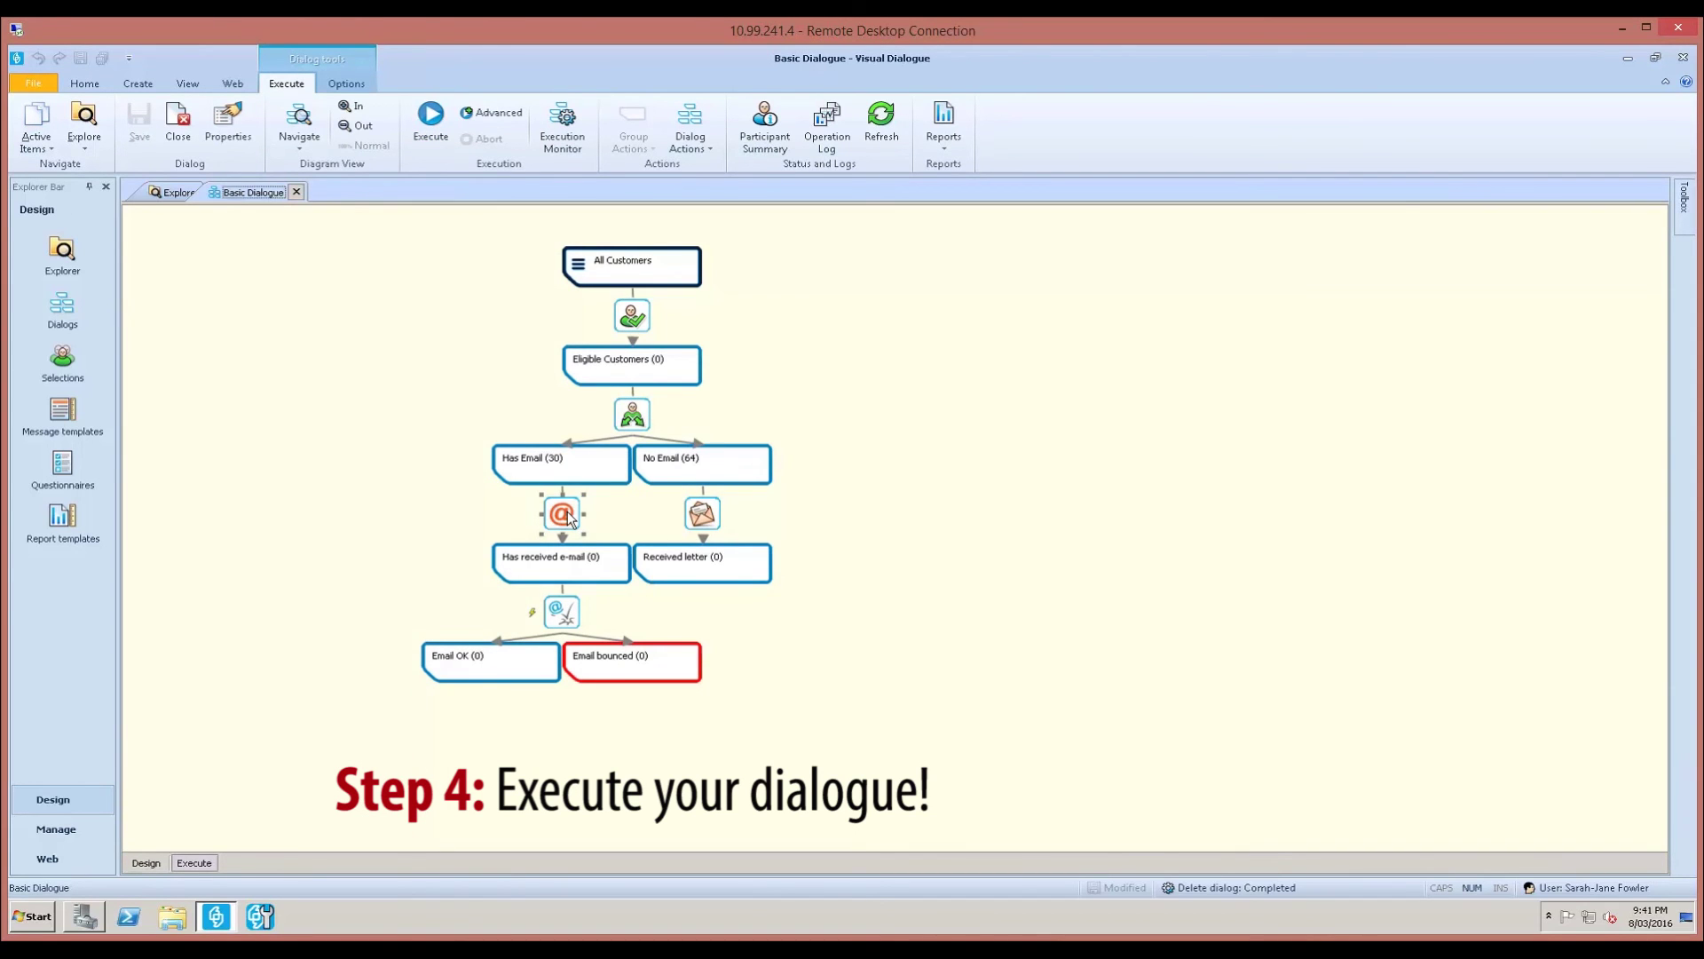
{"action": "right_click", "coordinate": [569, 517]}
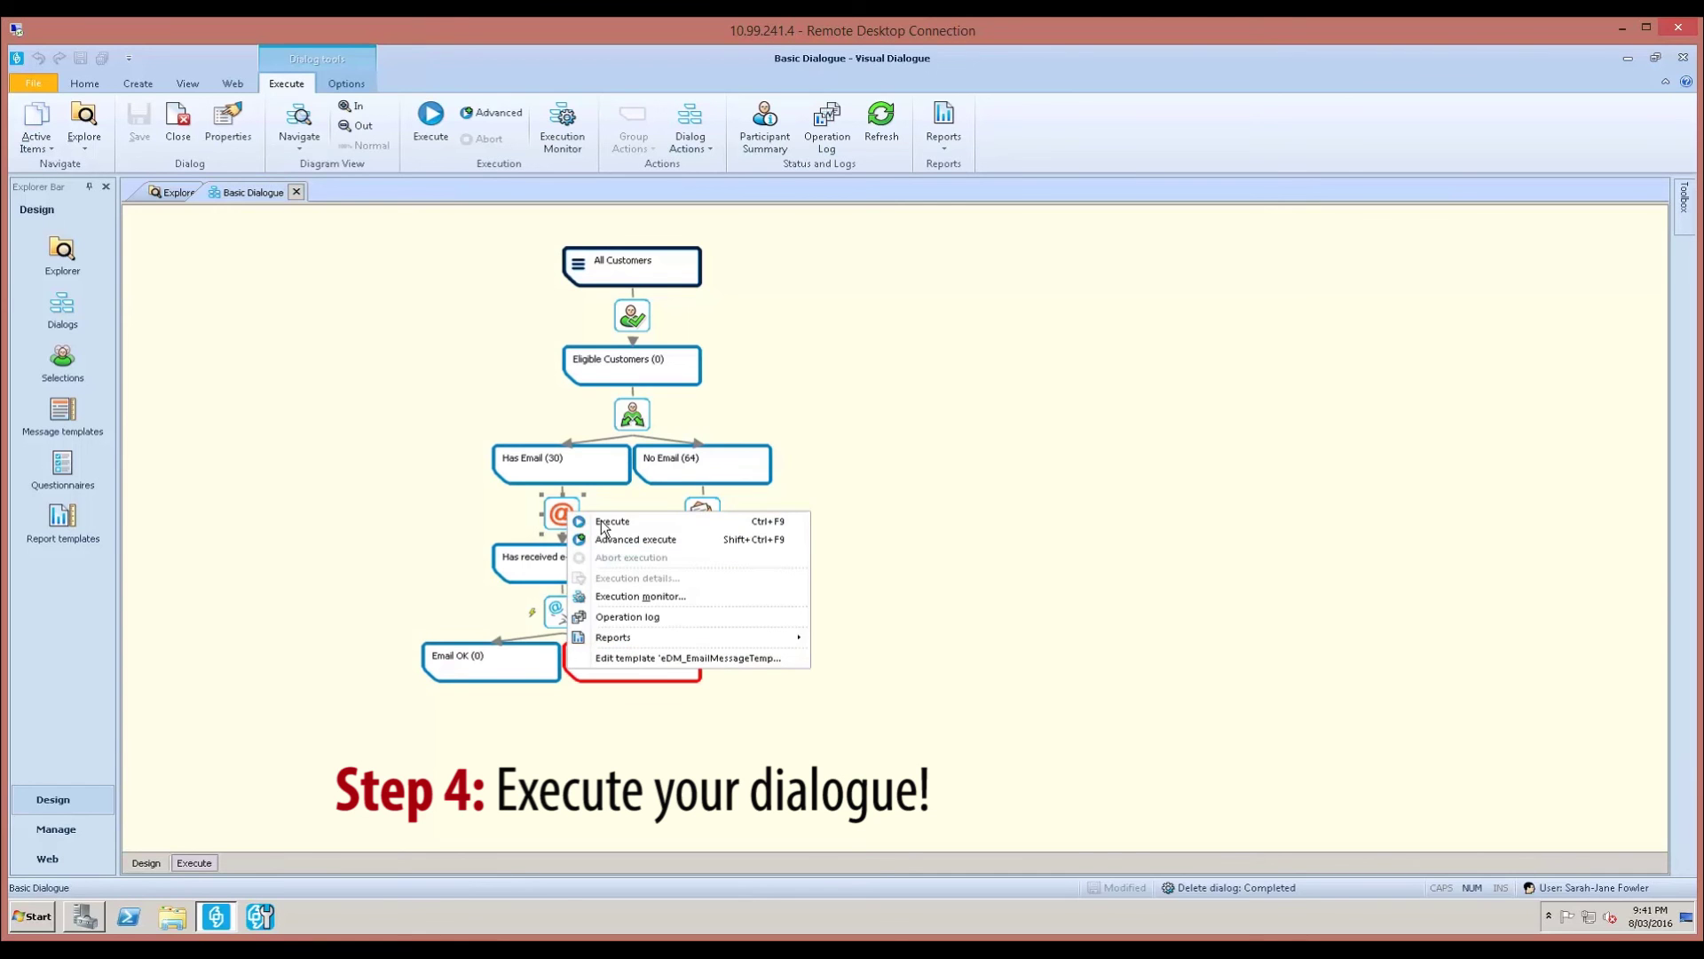
{"action": "left_click", "coordinate": [604, 522]}
Step: Execute the Create letter operation for the No Email group and the Check bounced email operation
{"action": "right_click", "coordinate": [693, 521]}
{"action": "left_click", "coordinate": [706, 526]}
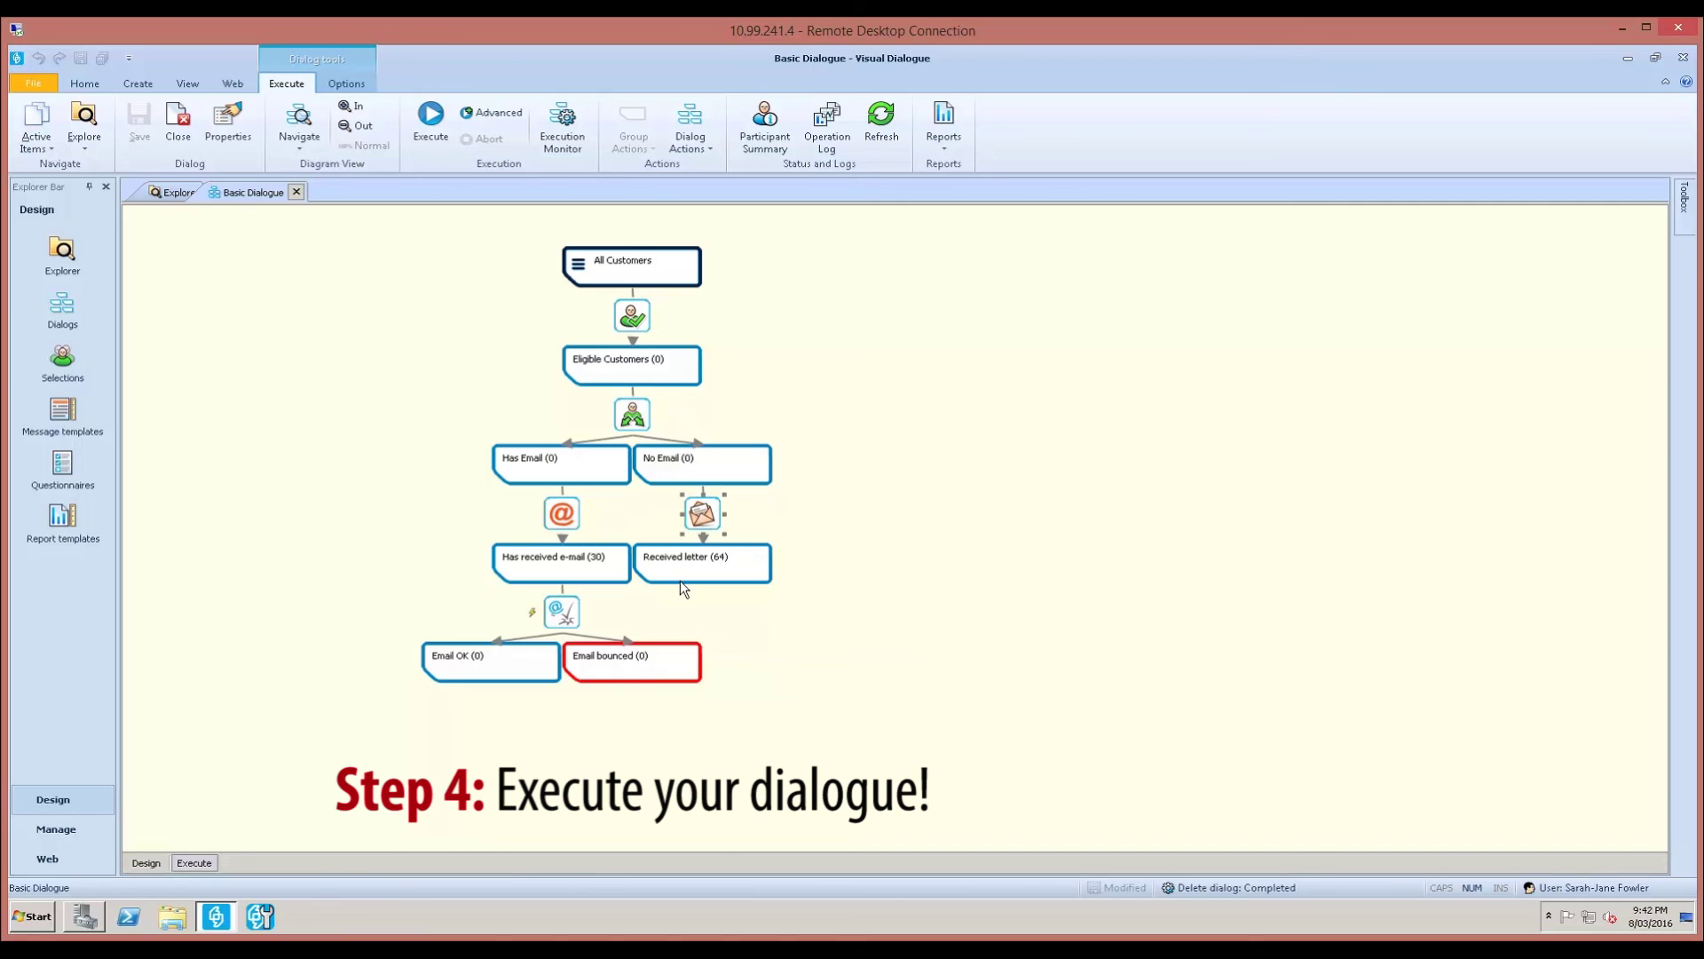
{"action": "right_click", "coordinate": [559, 619]}
{"action": "left_click", "coordinate": [593, 629]}
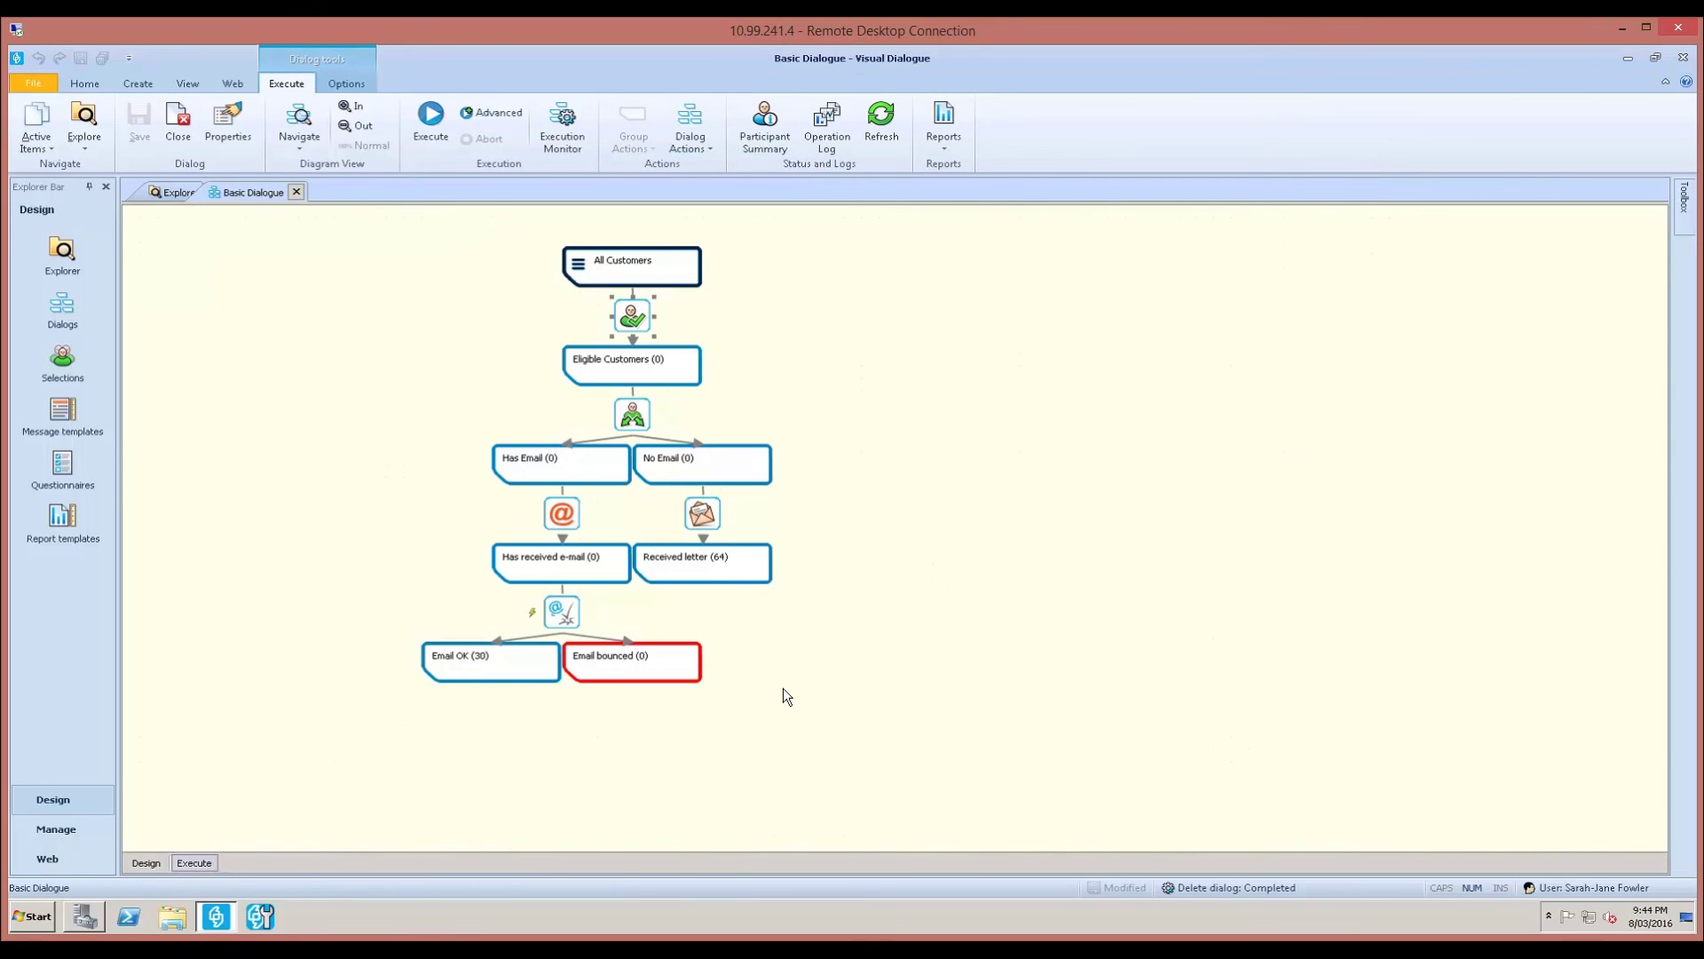
Step: Return to Design view and examine the execute options of the Select operation below All Customers
{"action": "left_click", "coordinate": [148, 859]}
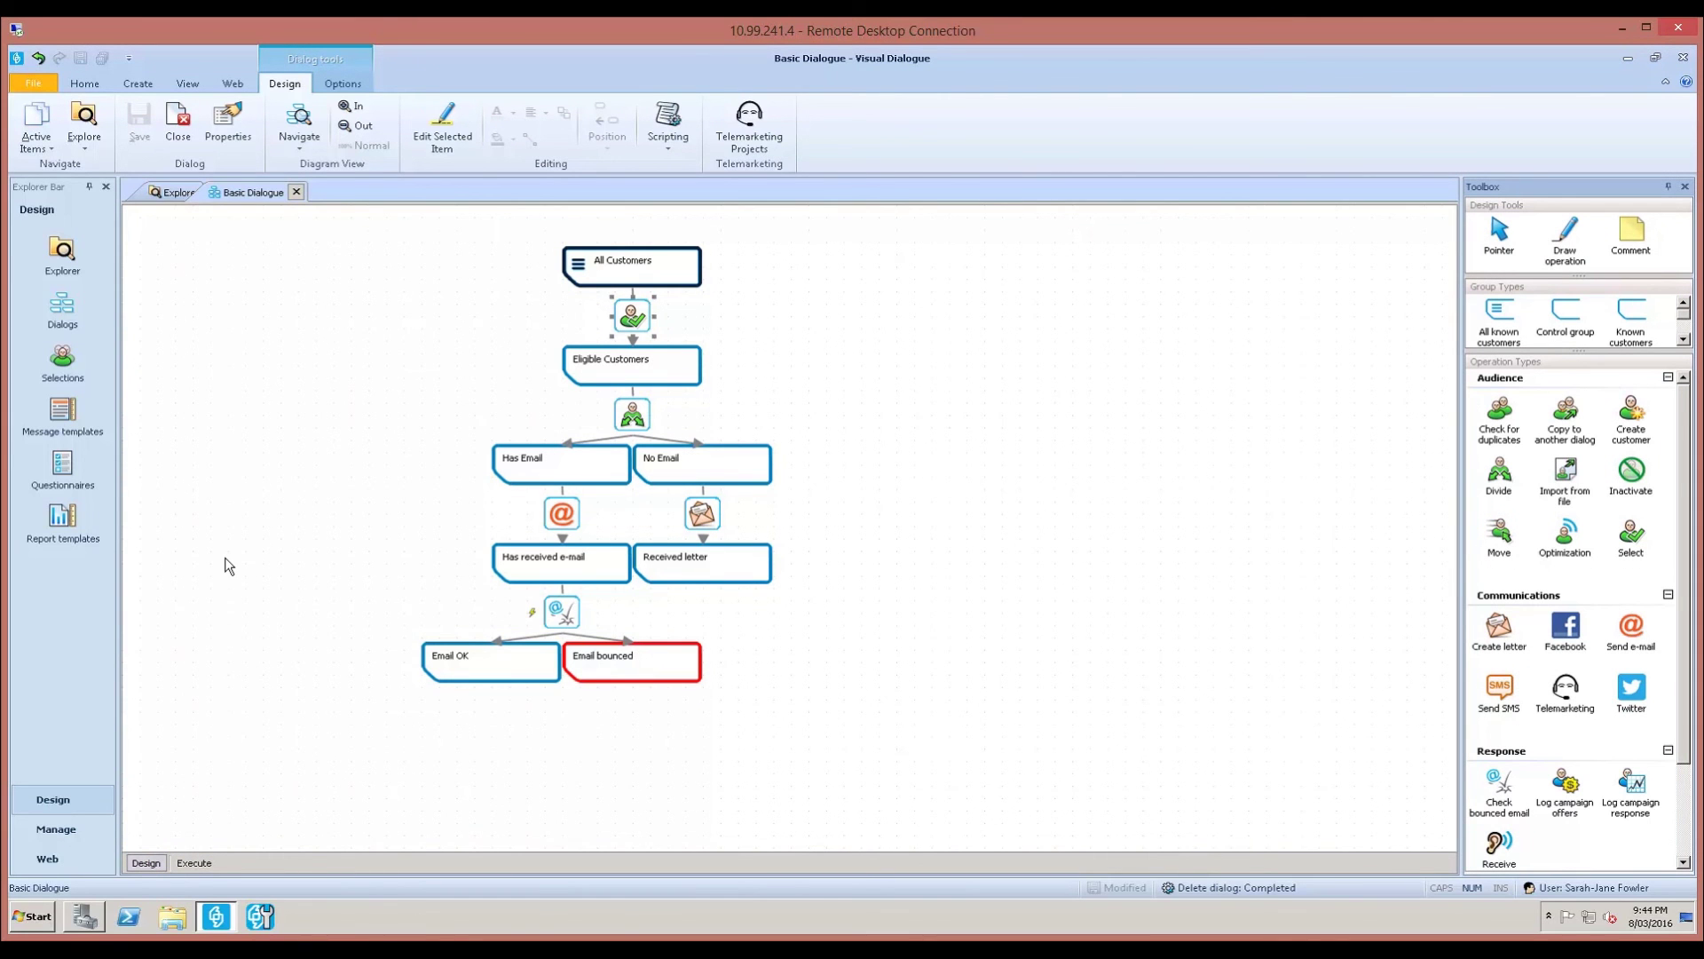
{"action": "double_click", "coordinate": [632, 314]}
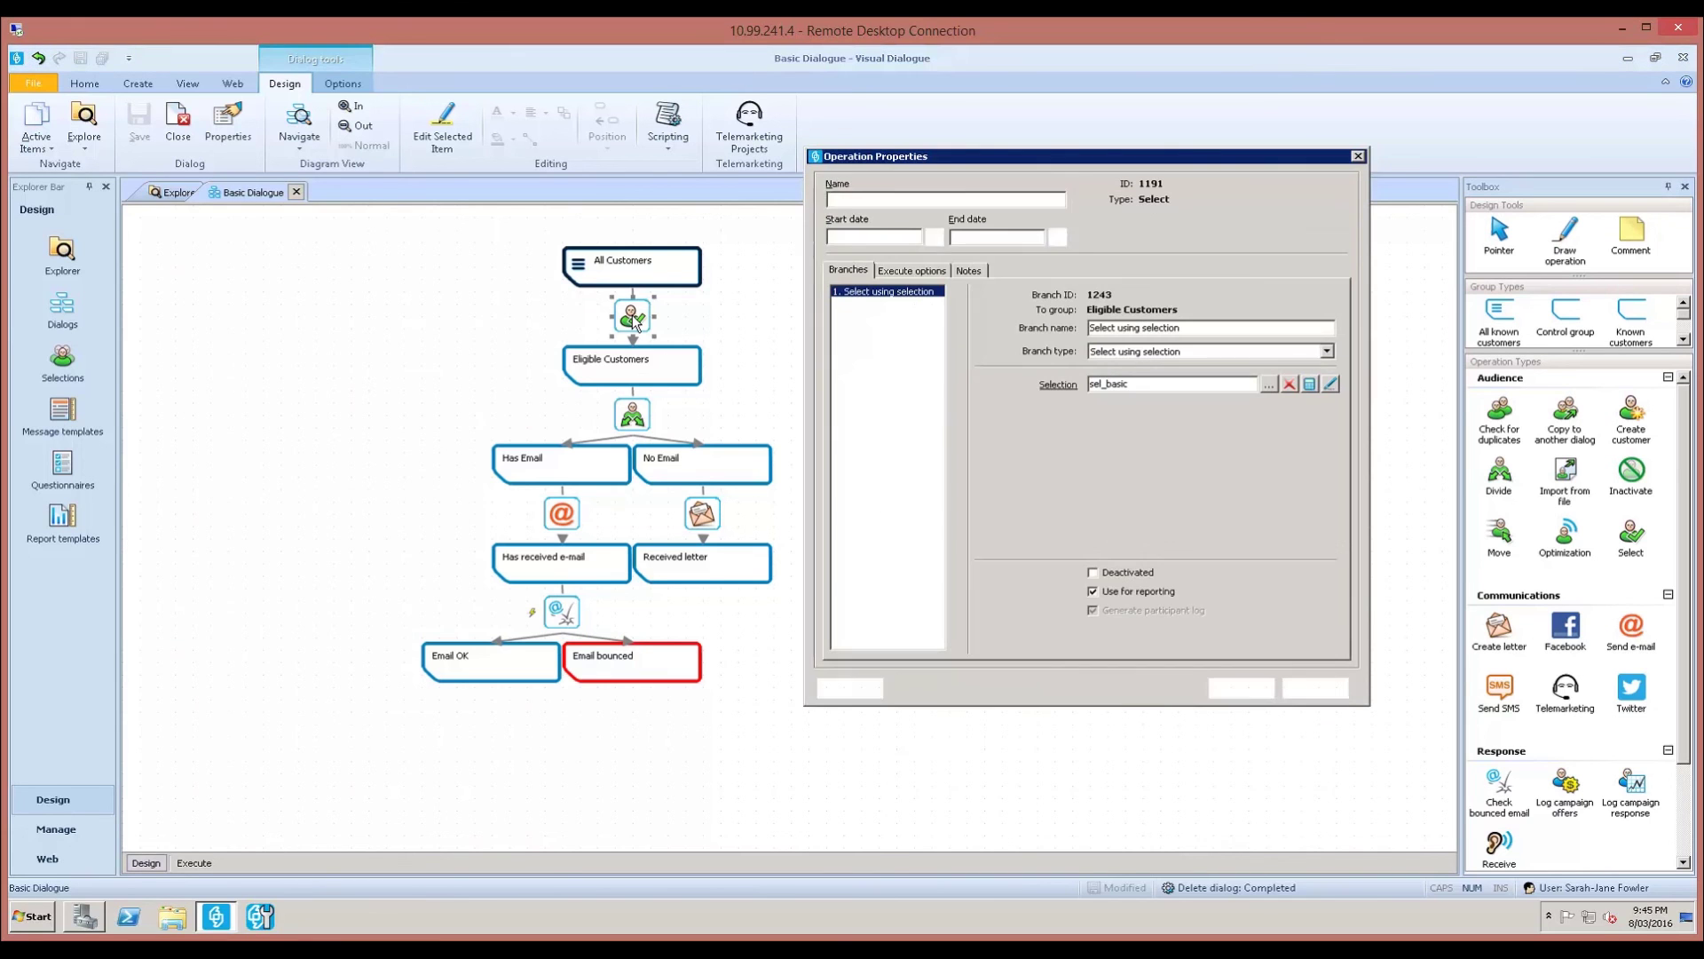
{"action": "left_click", "coordinate": [902, 275]}
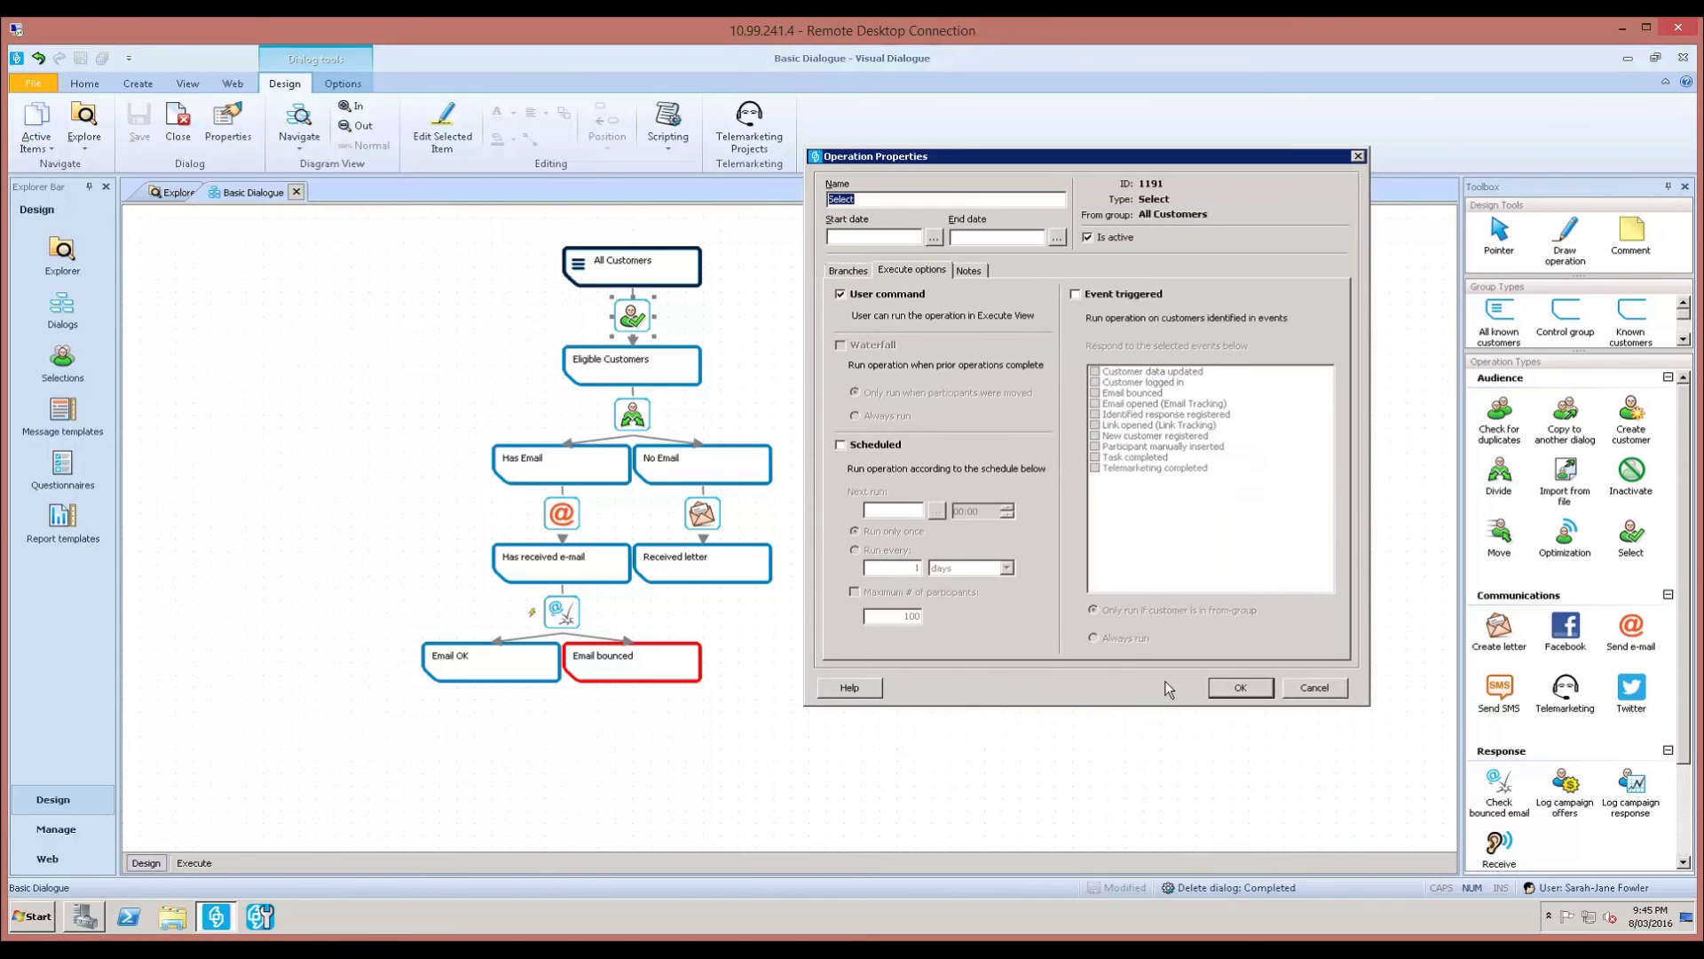
{"action": "left_click", "coordinate": [1241, 688]}
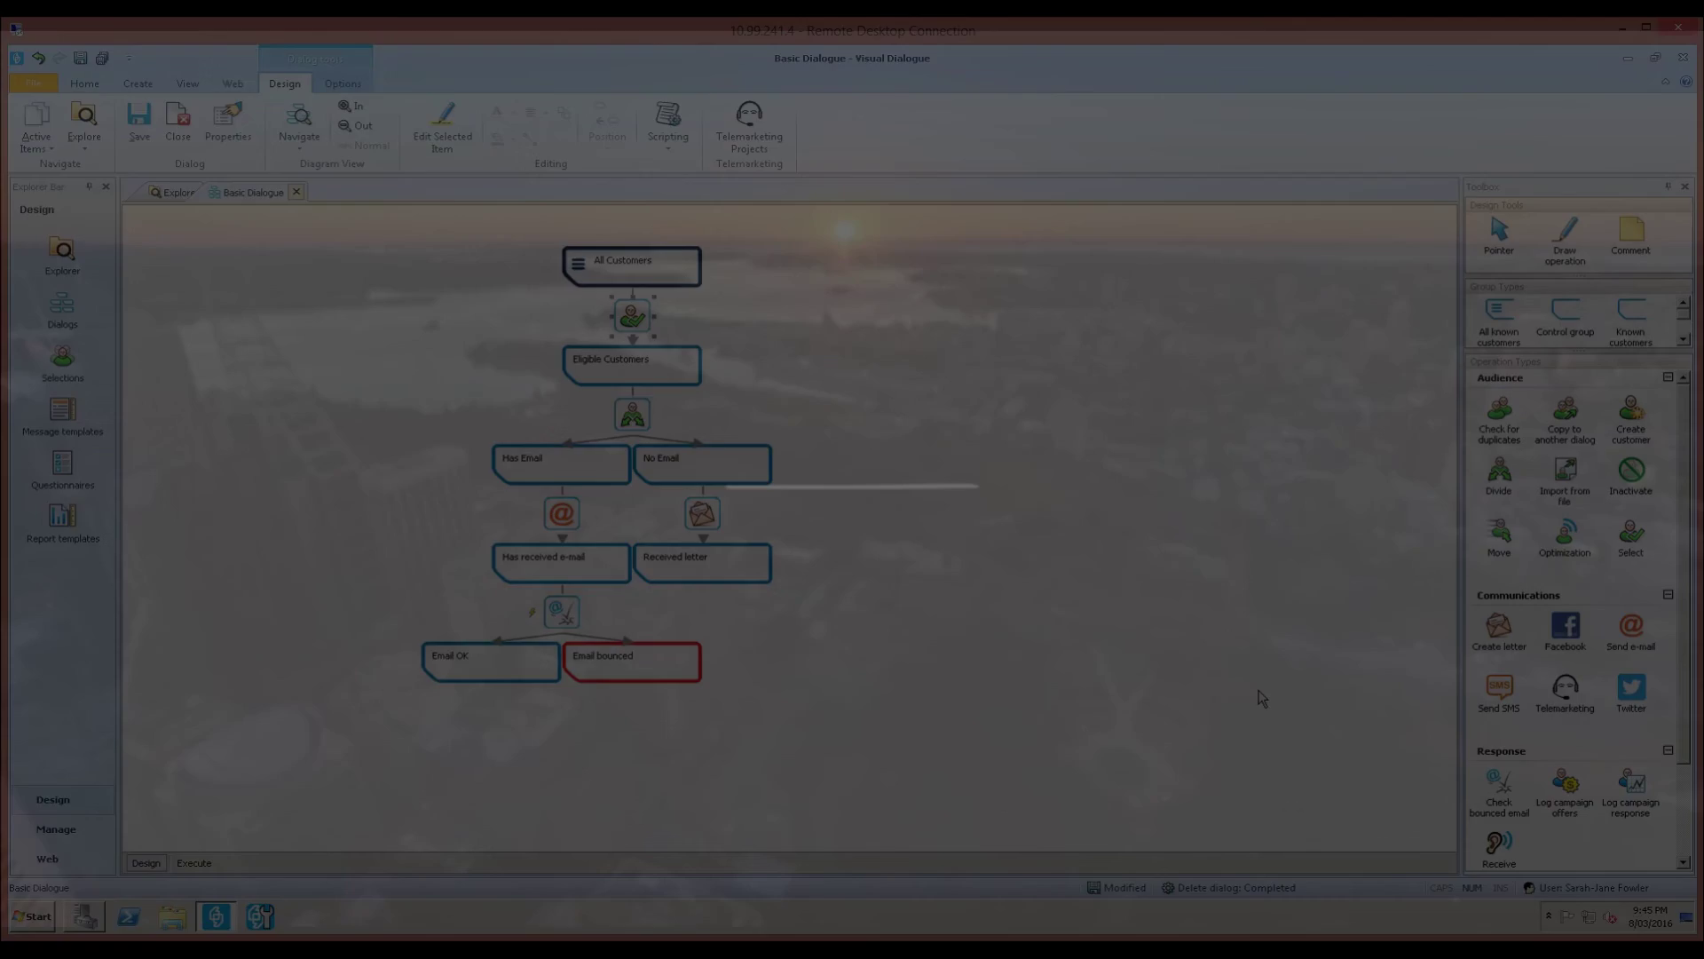